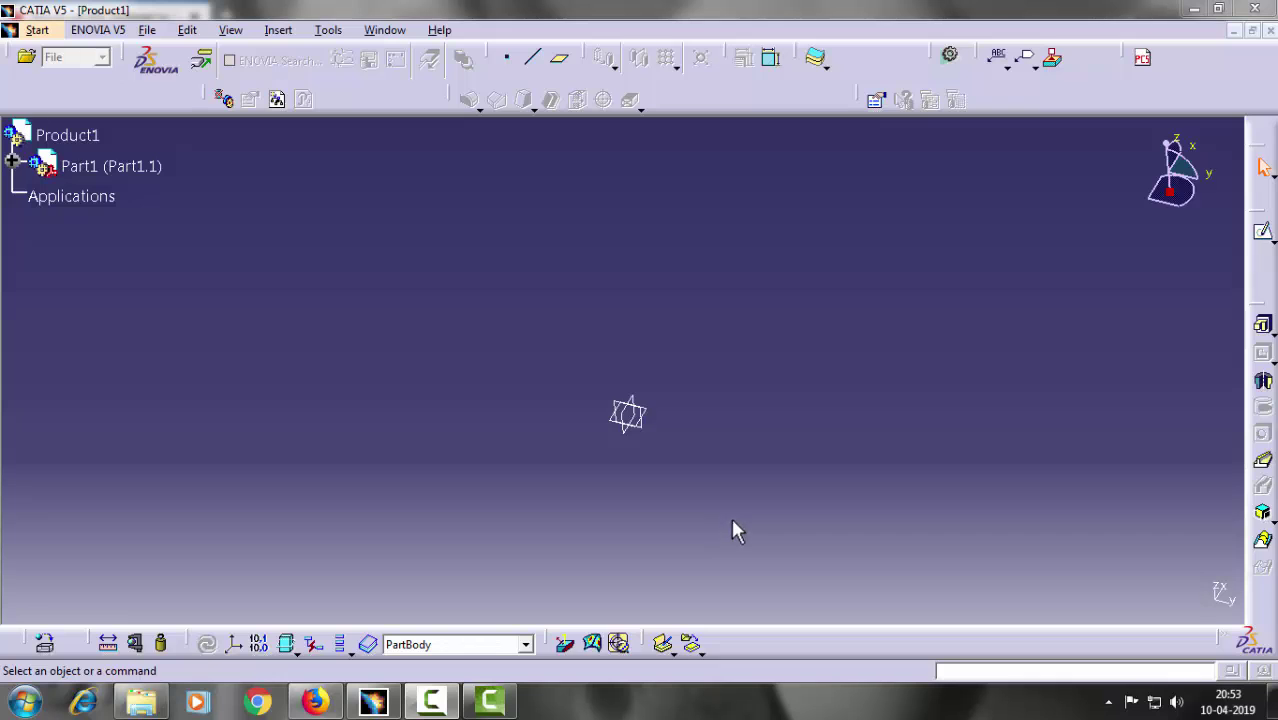
# - On the xy plane, draw a closed six-edge L-shaped profile from the V axis down to the origin
pyautogui.click(652, 416)
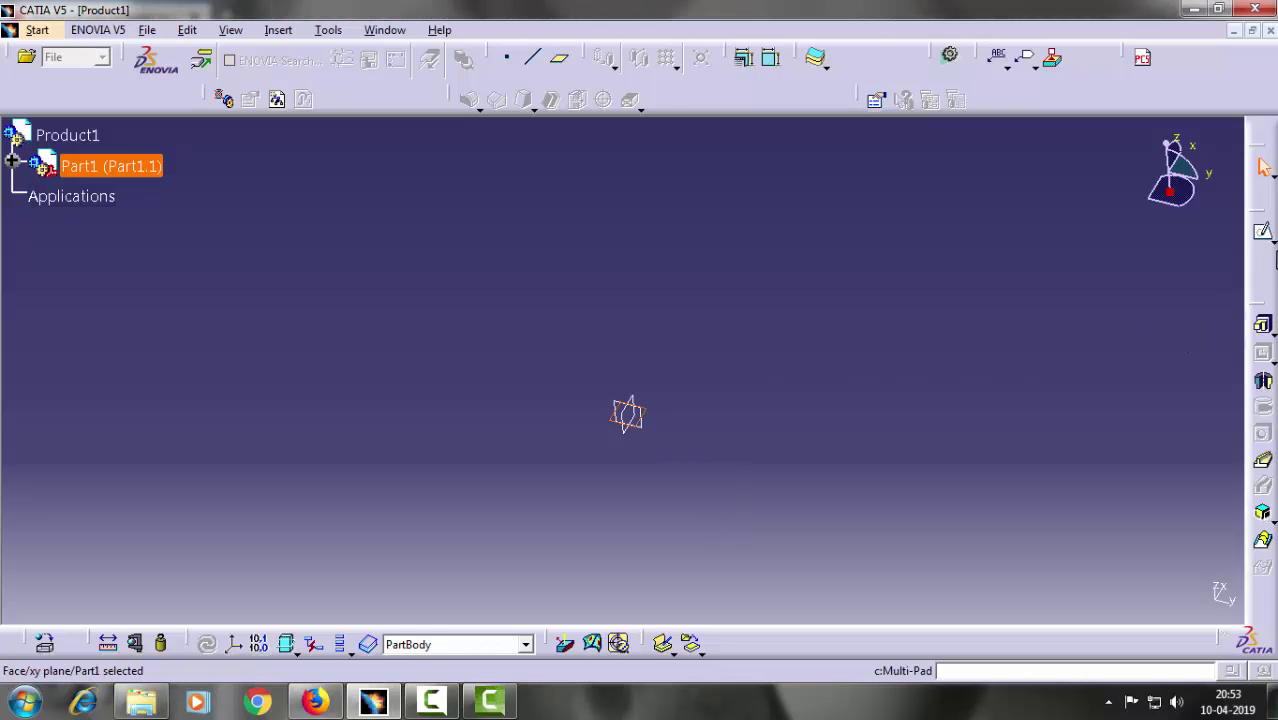
pyautogui.click(1263, 232)
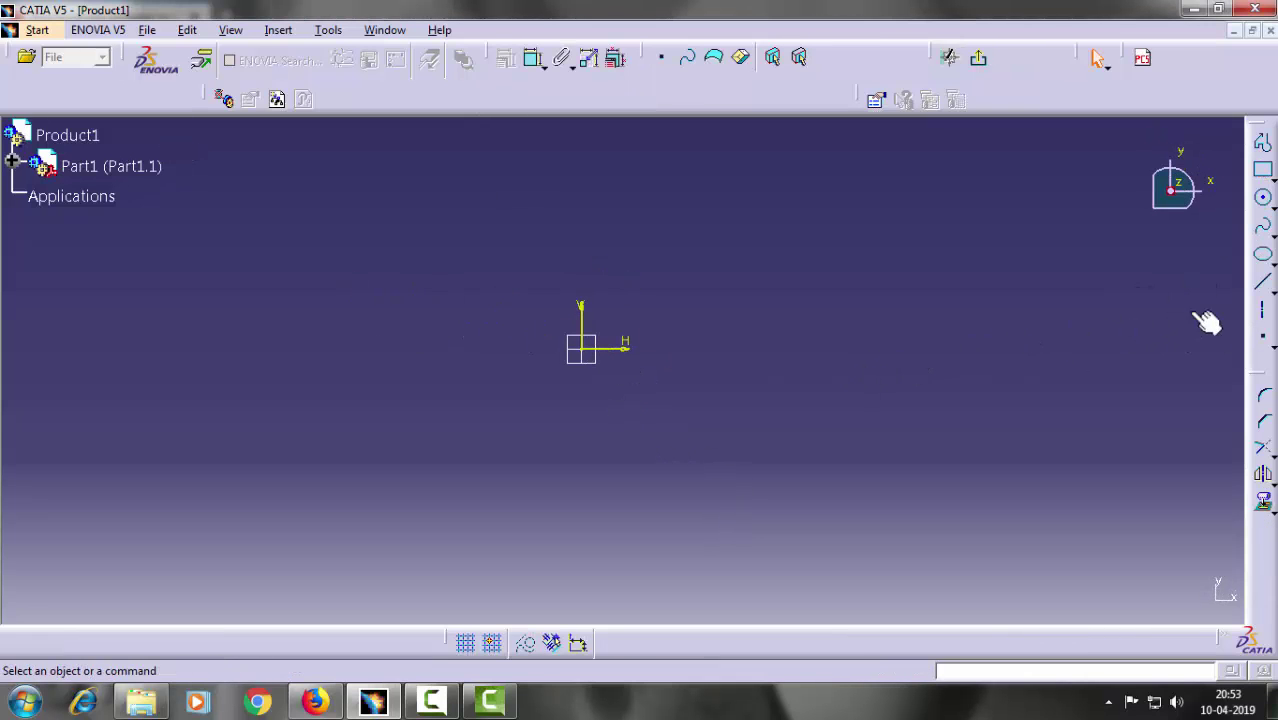
pyautogui.click(1263, 143)
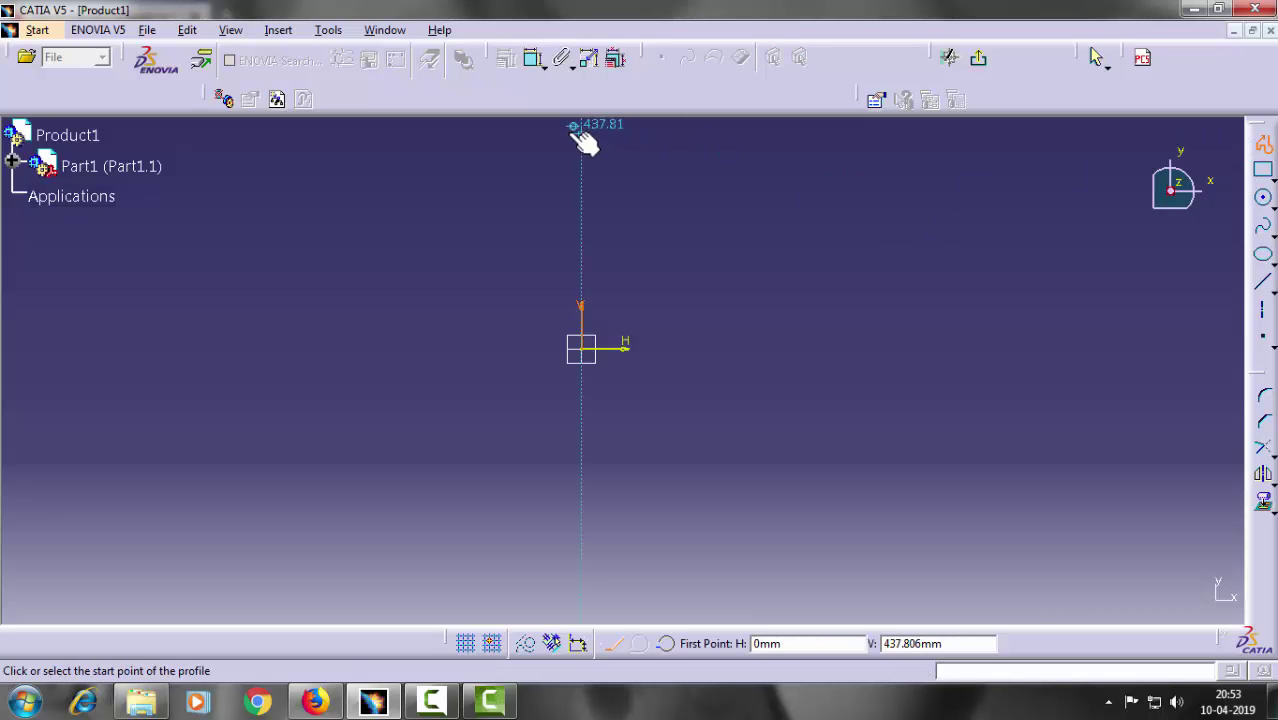
pyautogui.moveTo(590, 135); pyautogui.dragTo(595, 200, button='middle')
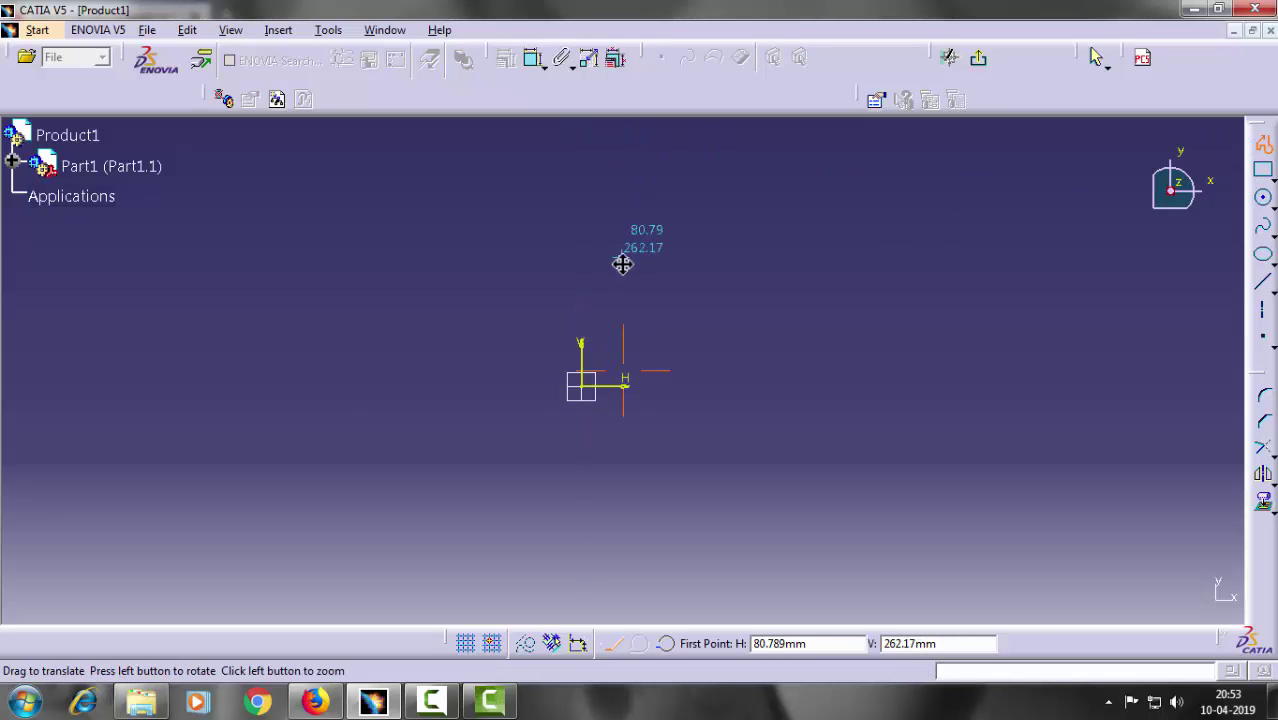
pyautogui.click(586, 133)
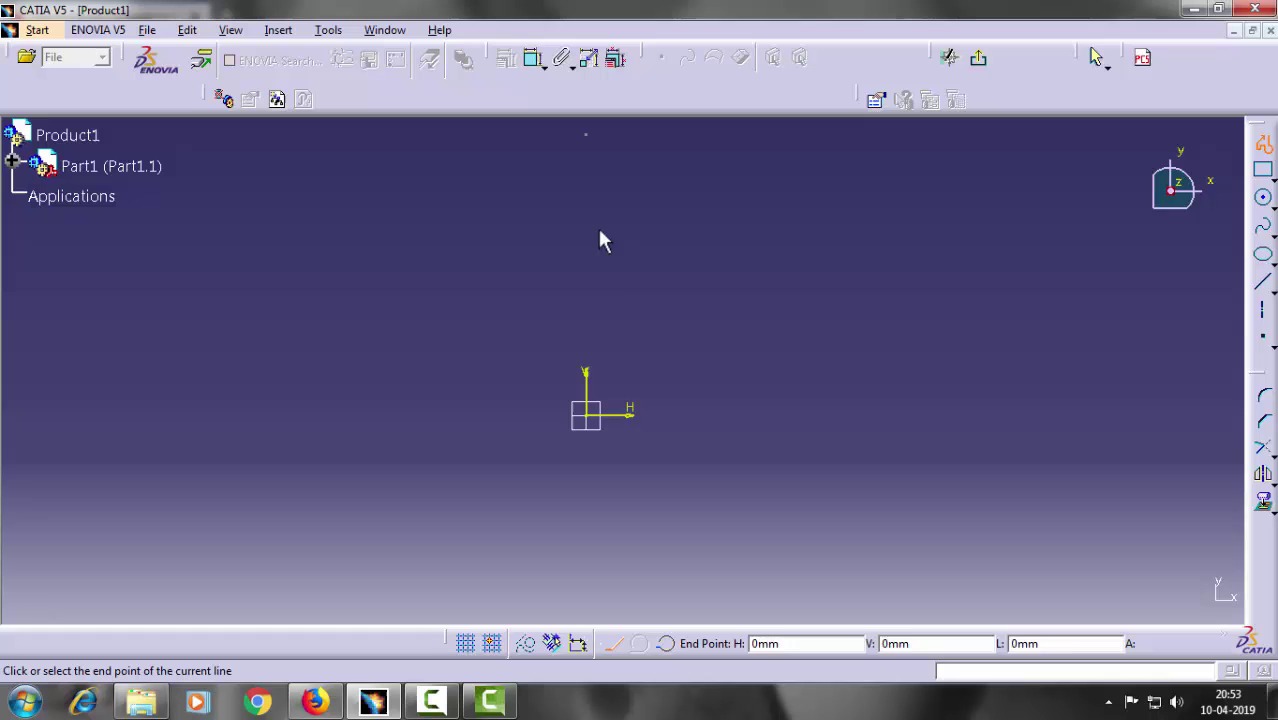
pyautogui.click(593, 416)
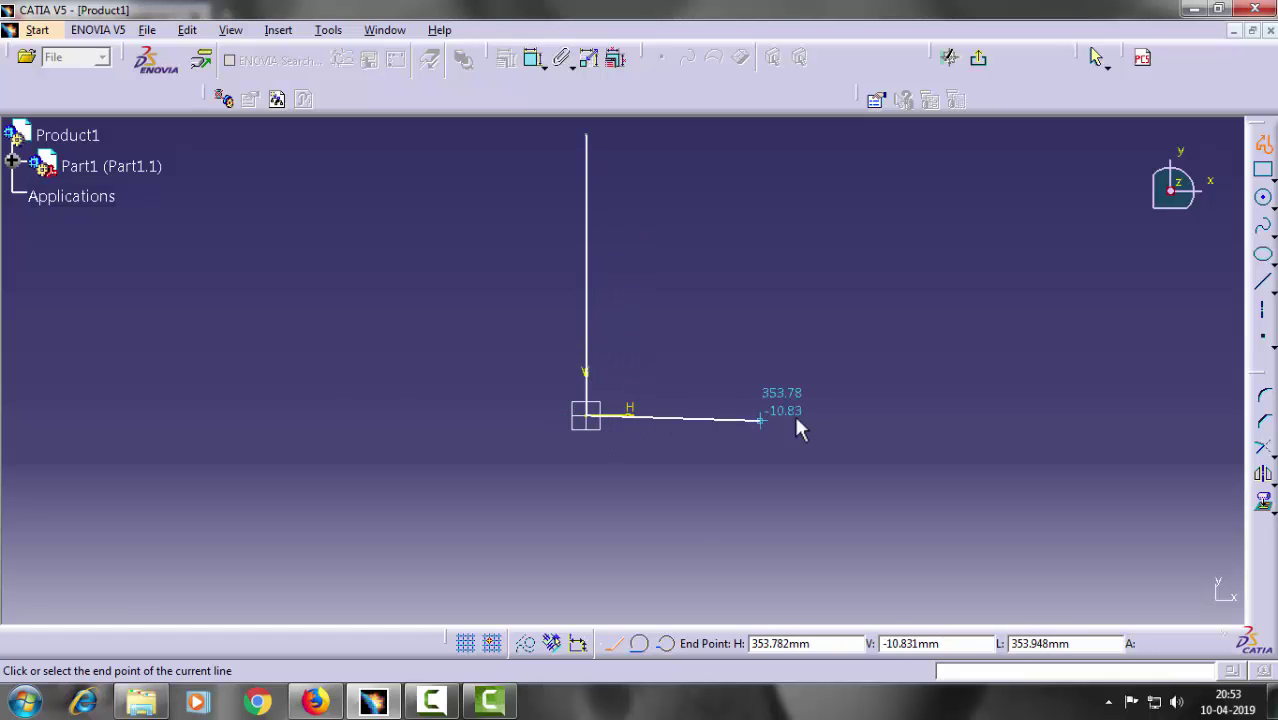
pyautogui.click(900, 414)
pyautogui.click(900, 365)
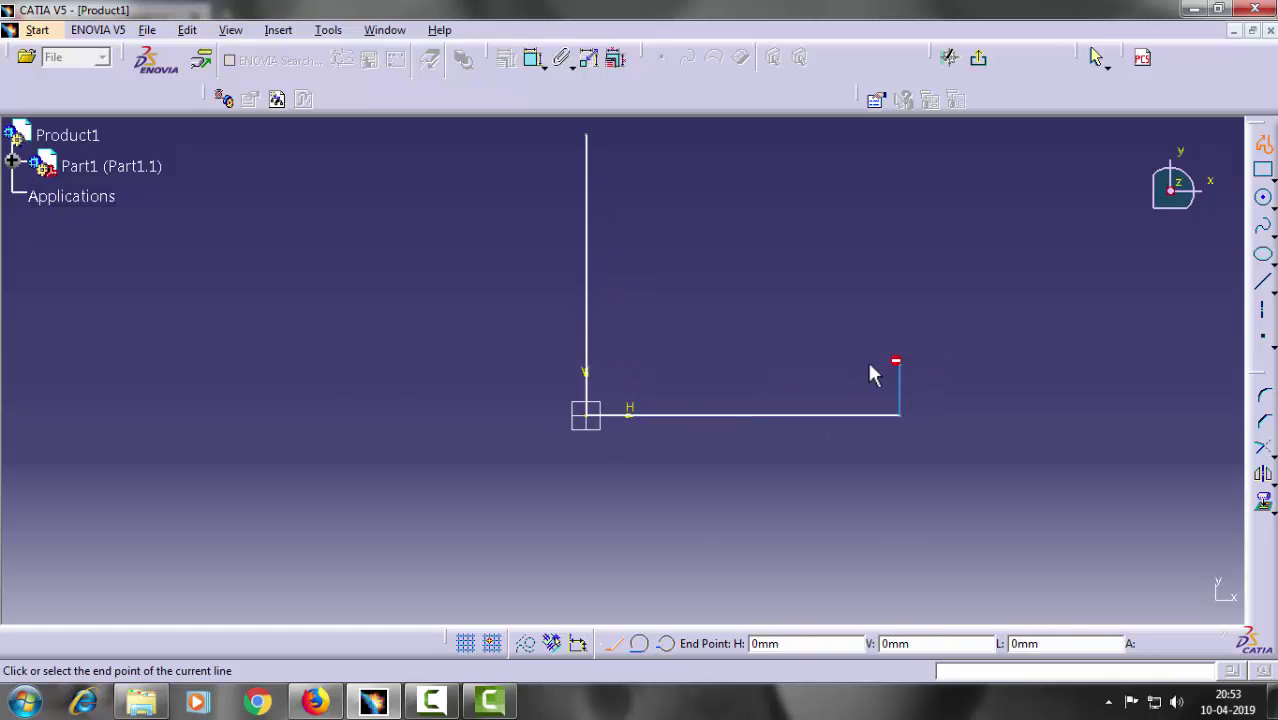
pyautogui.click(645, 365)
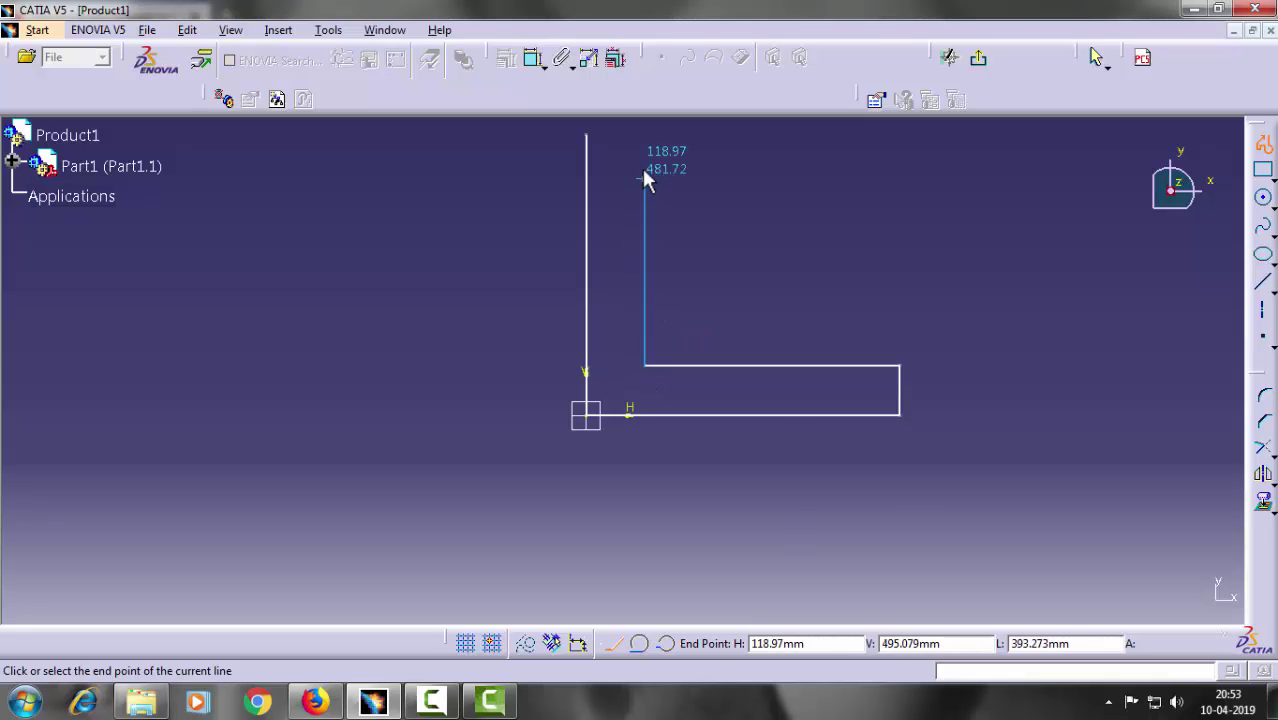
pyautogui.click(645, 134)
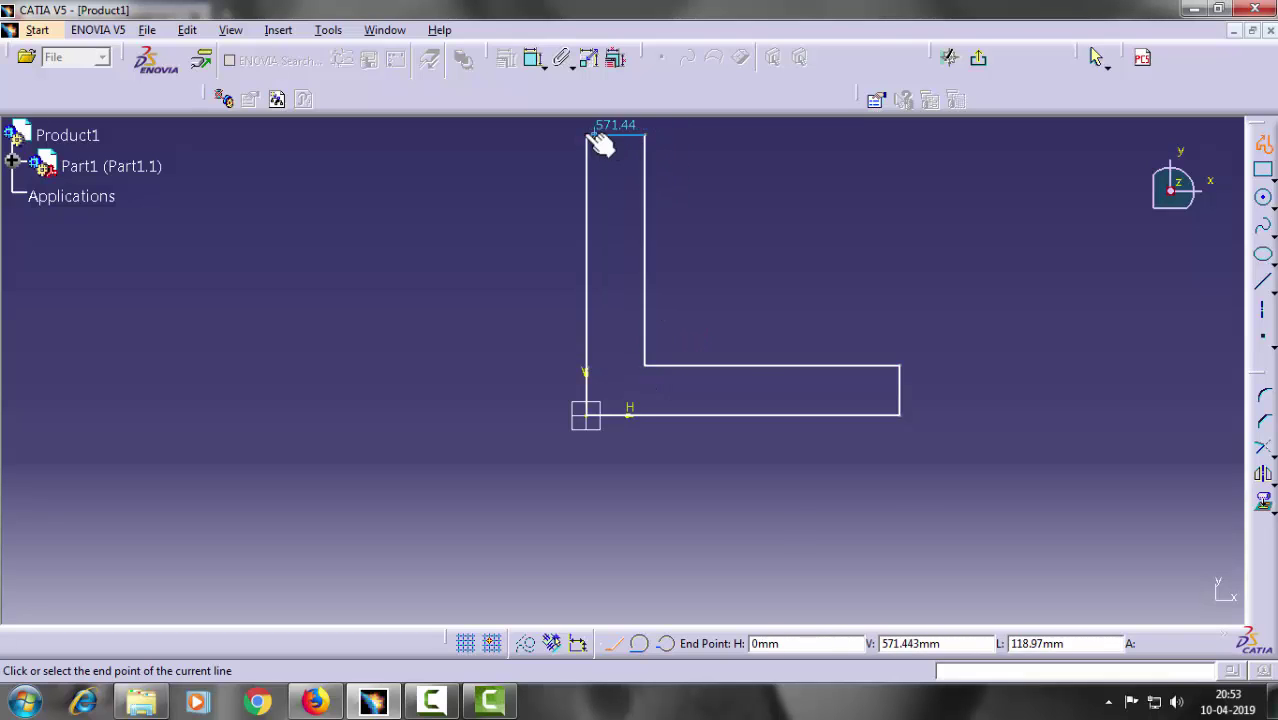
pyautogui.click(586, 134)
pyautogui.click(765, 205)
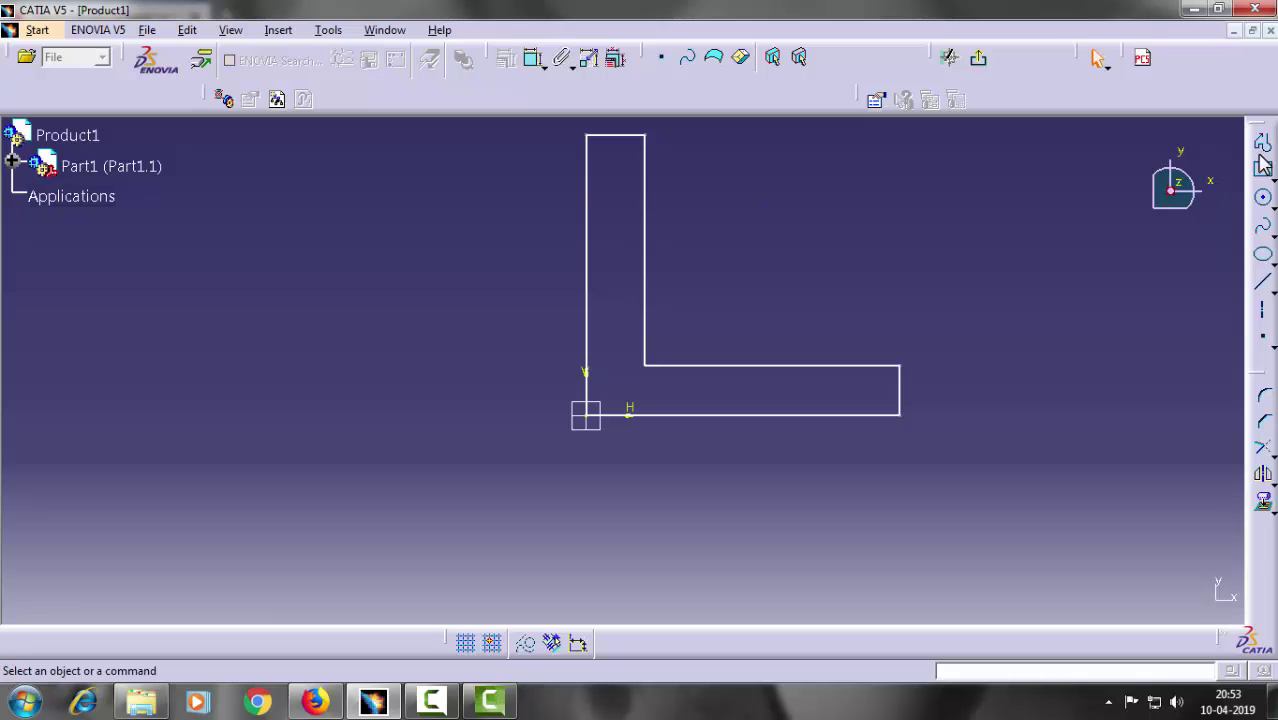
# - Pad the L profile with 200 mm for both the first and second limits
pyautogui.click(976, 58)
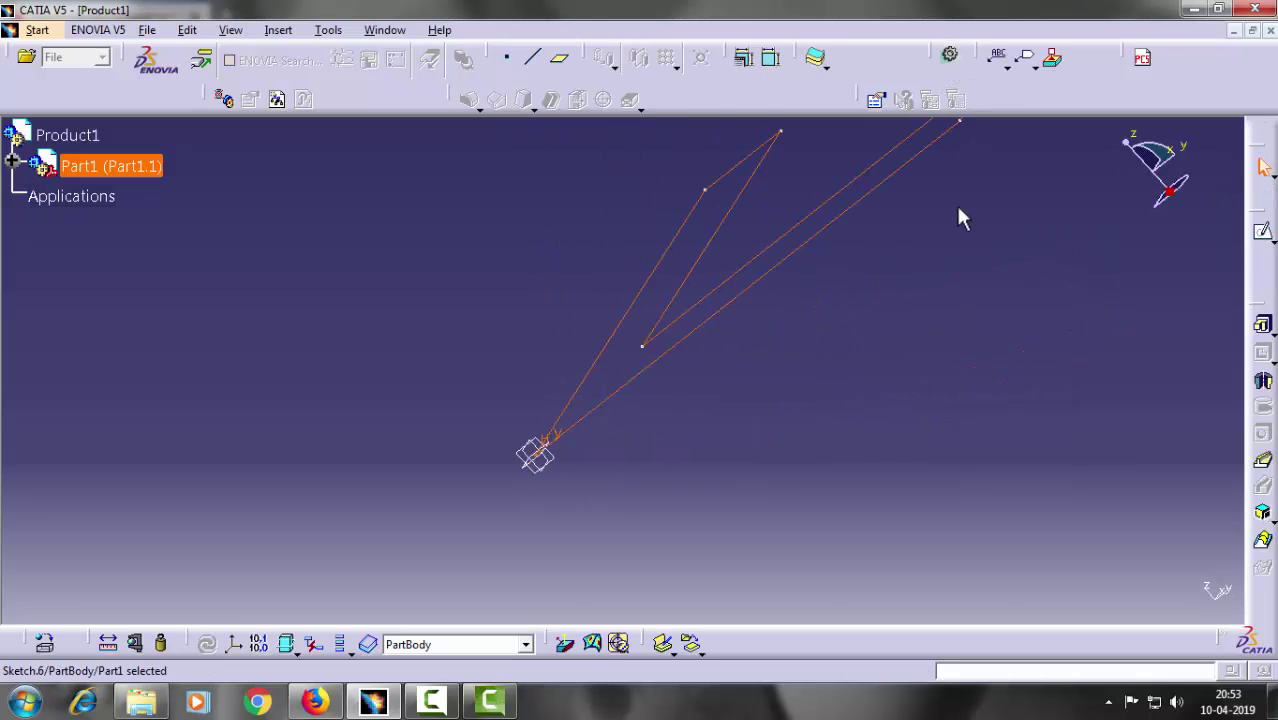
pyautogui.click(1262, 325)
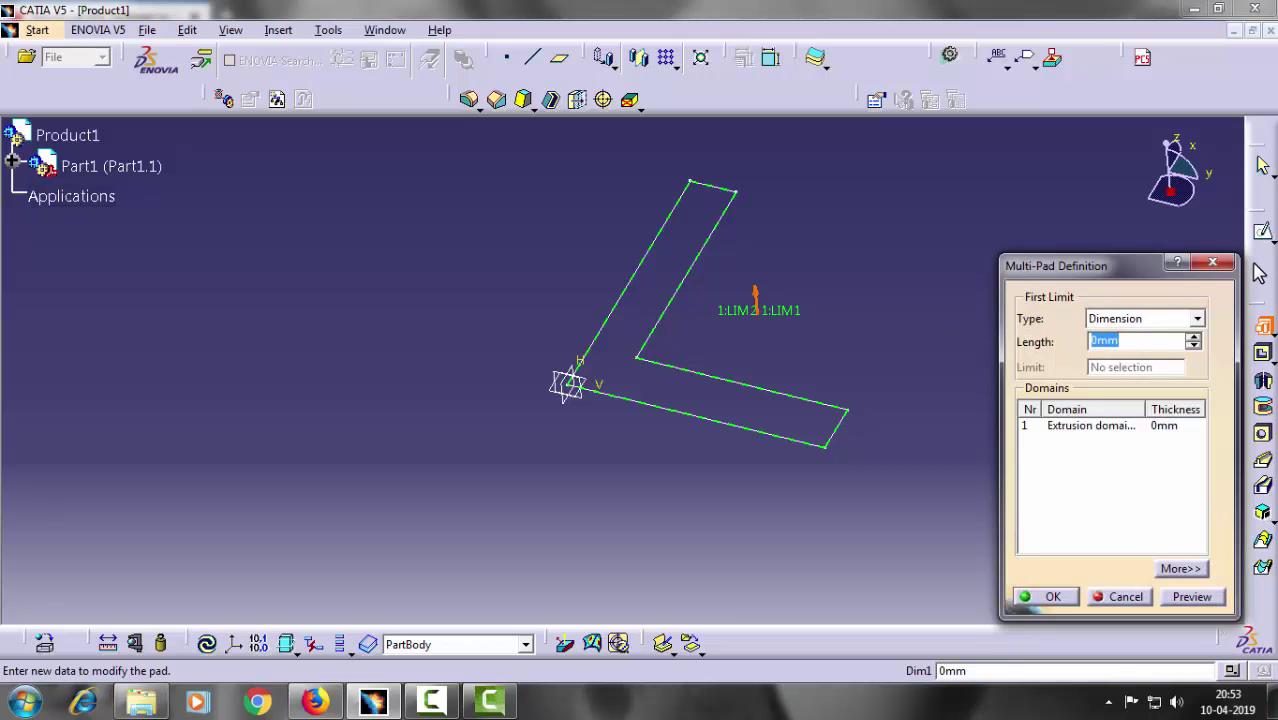
pyautogui.click(1213, 263)
pyautogui.click(1268, 333)
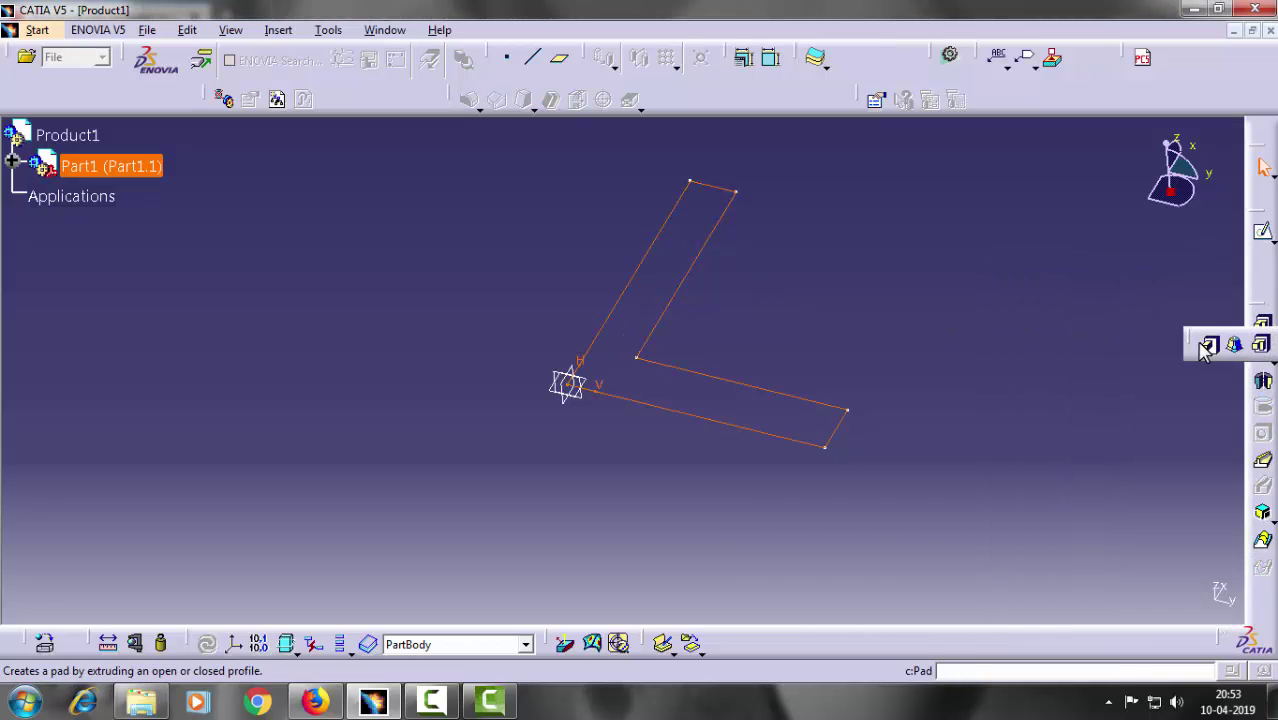
pyautogui.click(1207, 344)
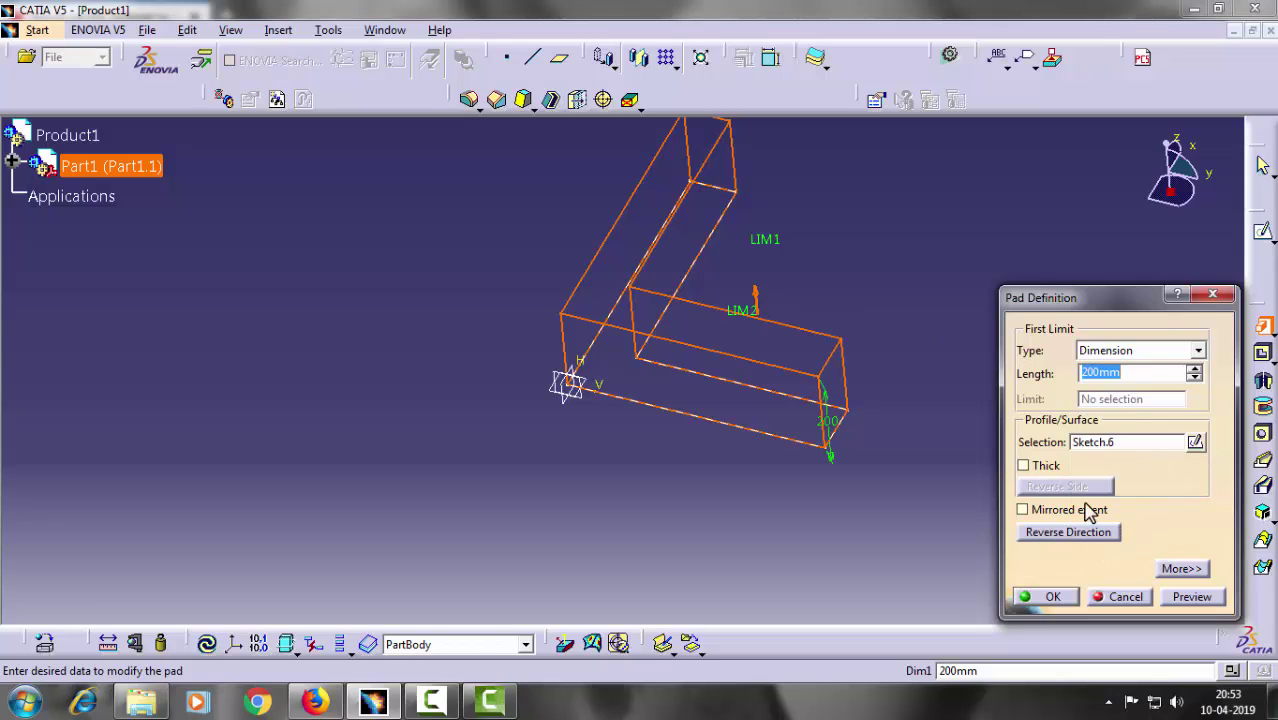
pyautogui.click(1176, 570)
pyautogui.doubleClick(1131, 372)
pyautogui.write('200')
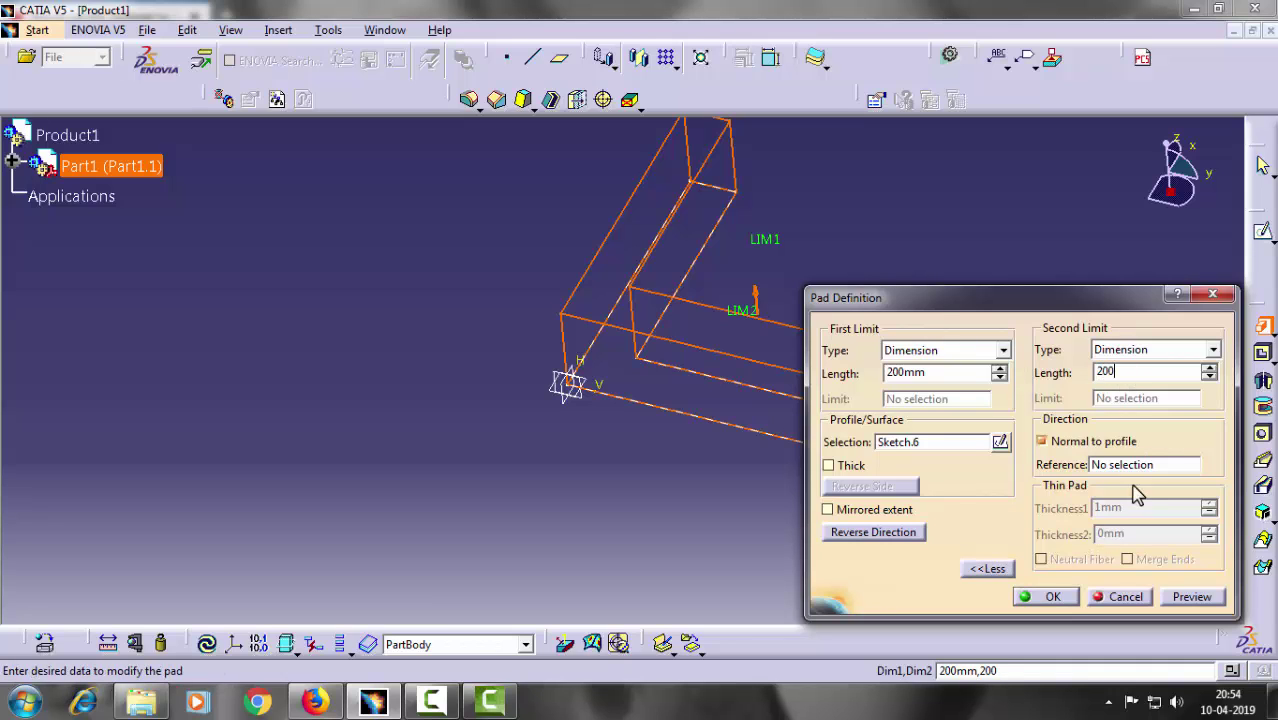
pyautogui.click(1058, 597)
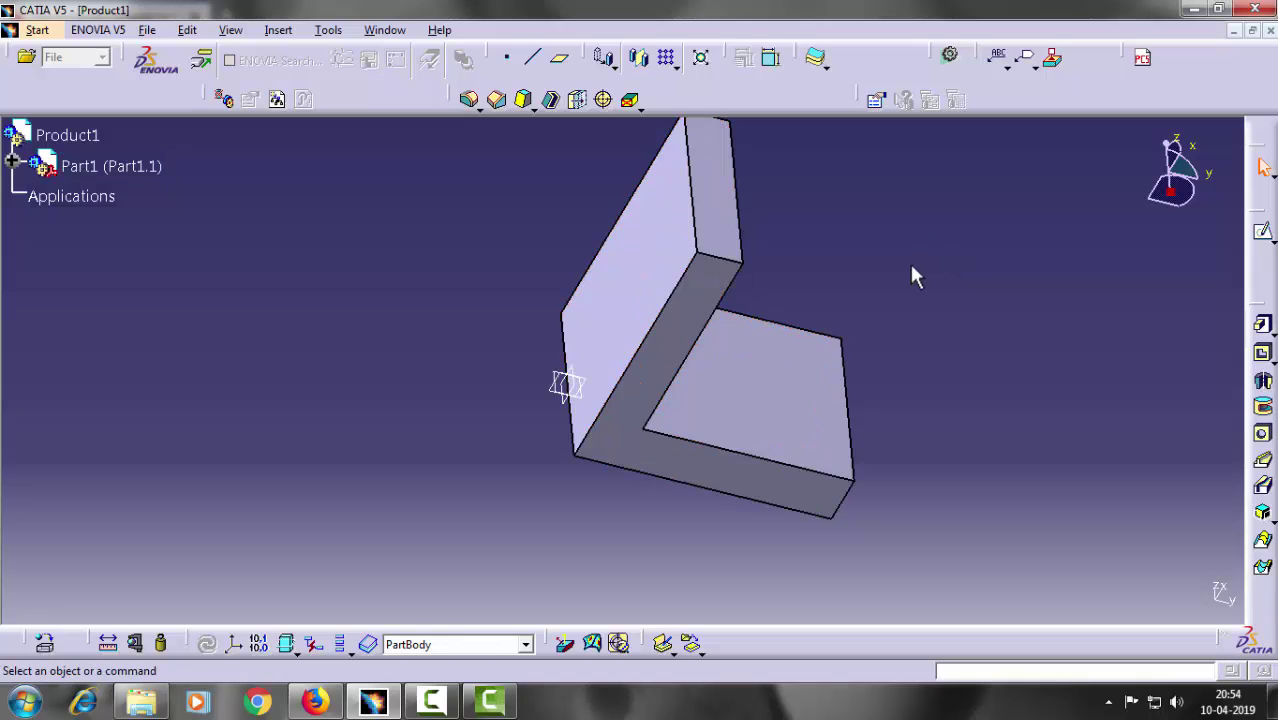
# - Open a sketch on the xy plane and draw one diagonal line across the L's inner corner
pyautogui.moveTo(870, 320); pyautogui.dragTo(848, 275, button='middle')
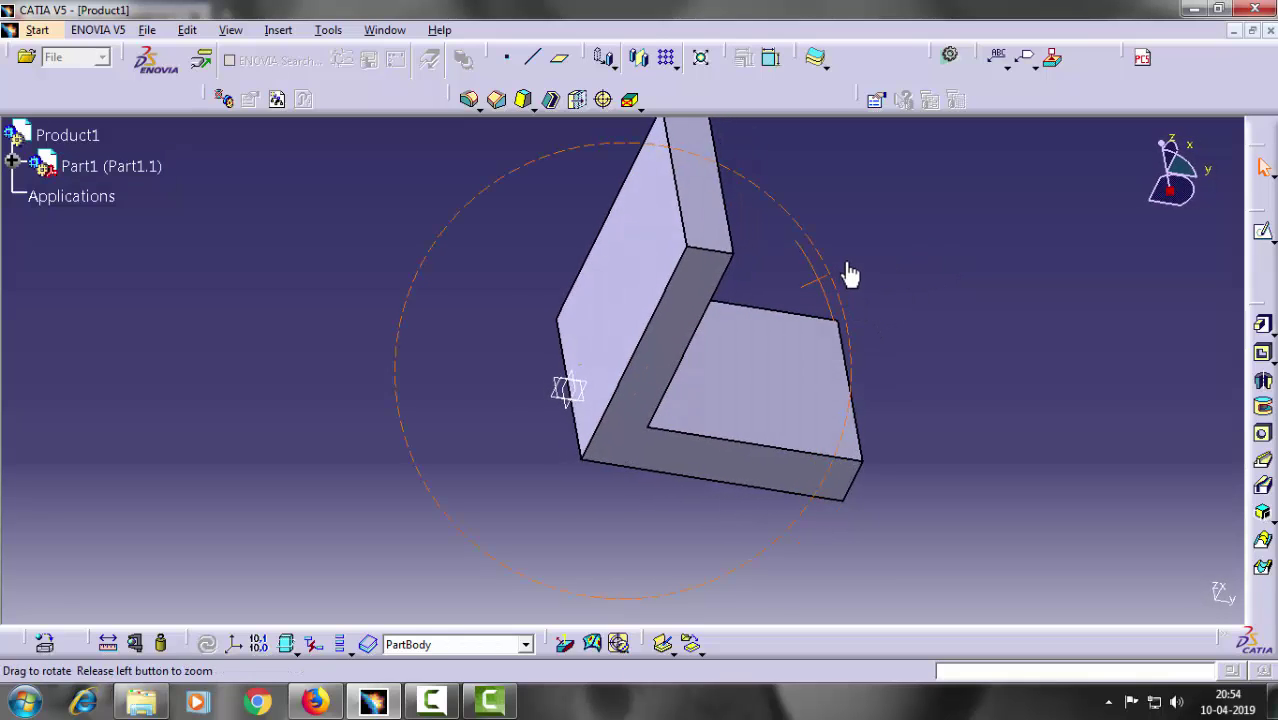
pyautogui.click(597, 388)
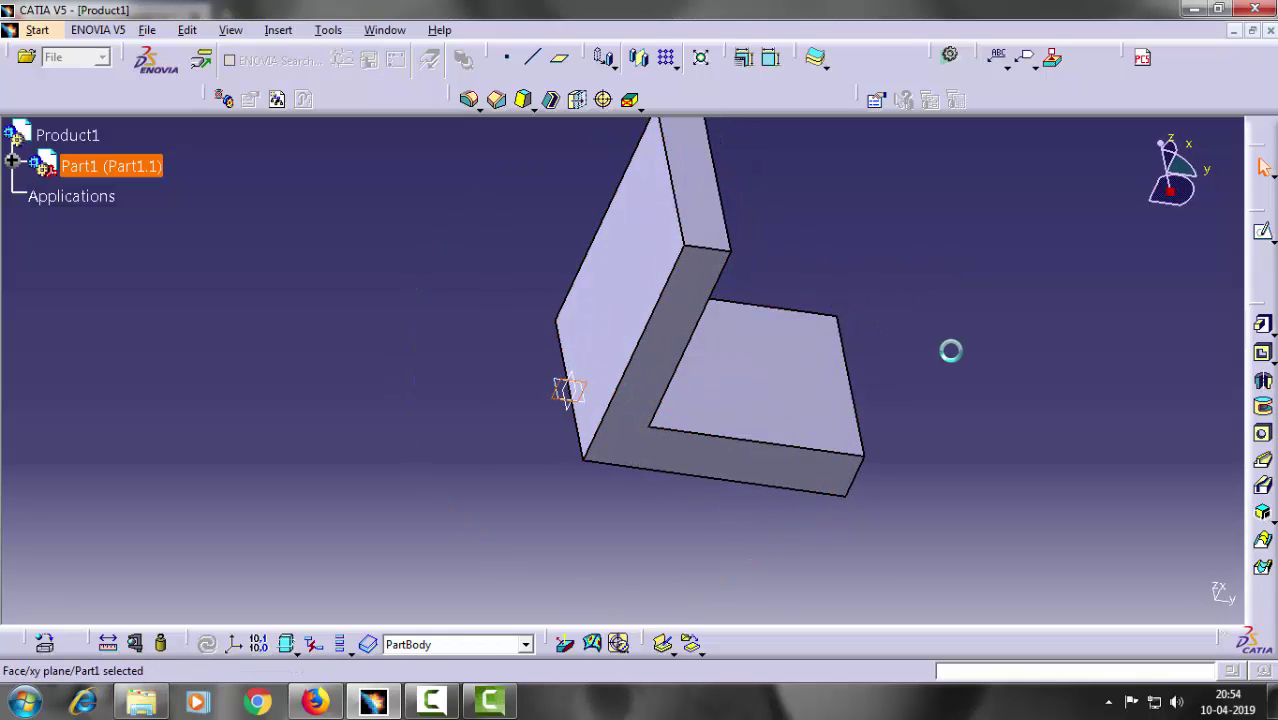
pyautogui.click(1262, 231)
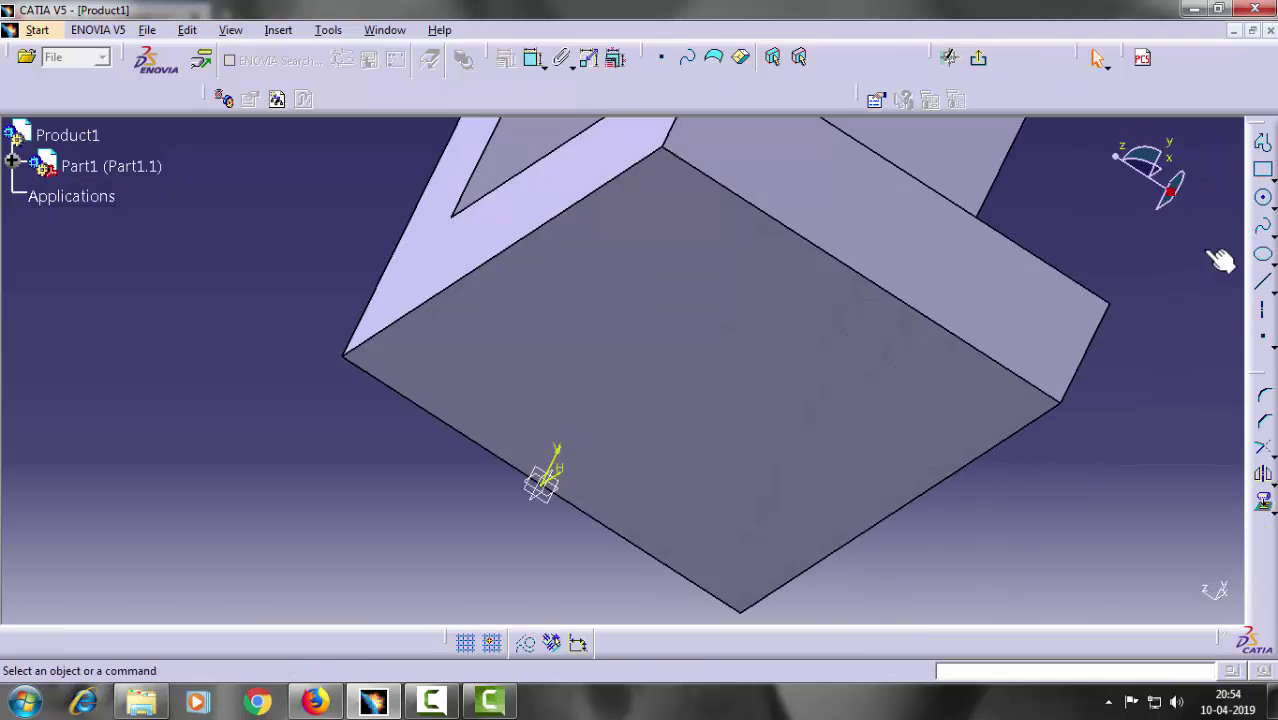
pyautogui.moveTo(1037, 300); pyautogui.dragTo(942, 390, button='middle')
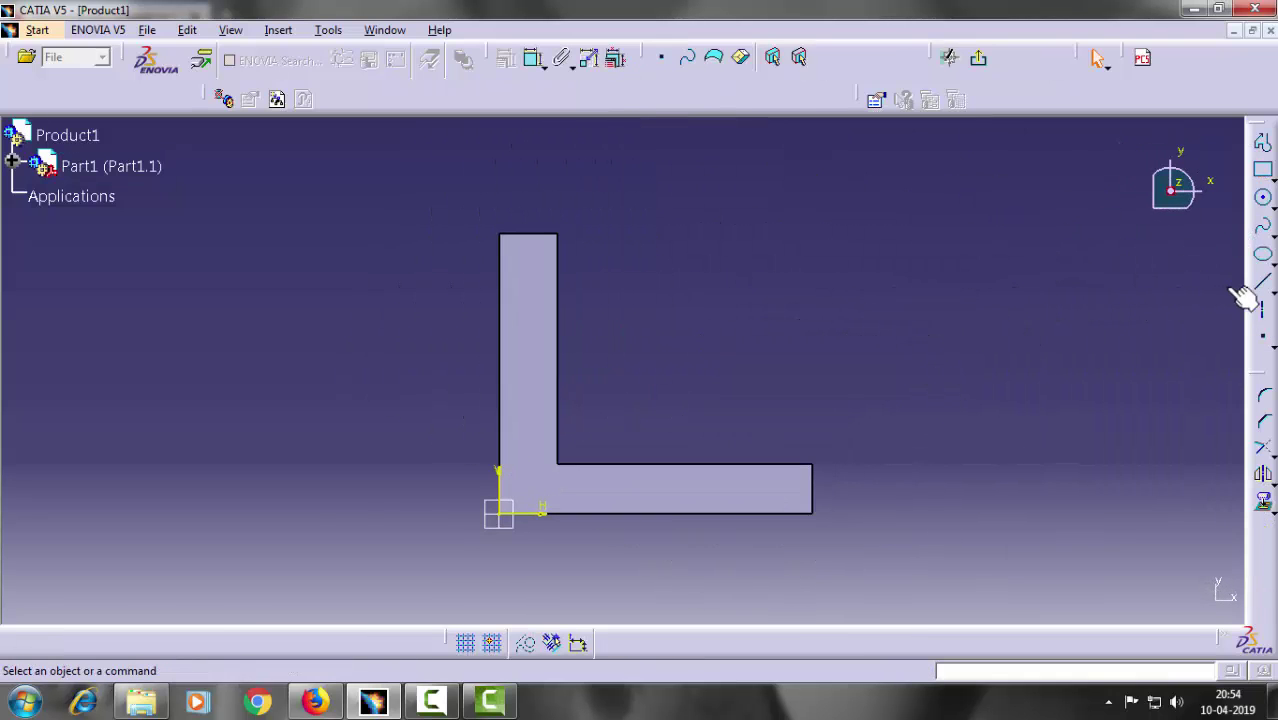
pyautogui.click(1261, 283)
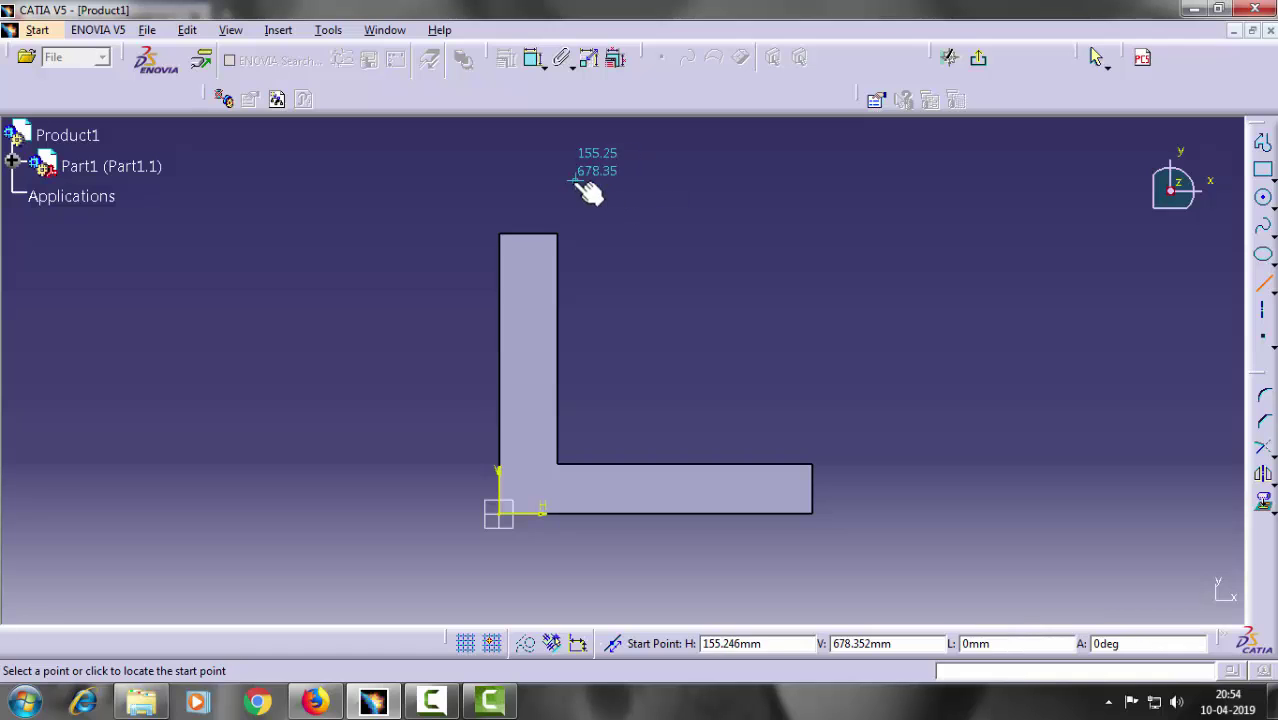
pyautogui.click(543, 175)
pyautogui.click(909, 488)
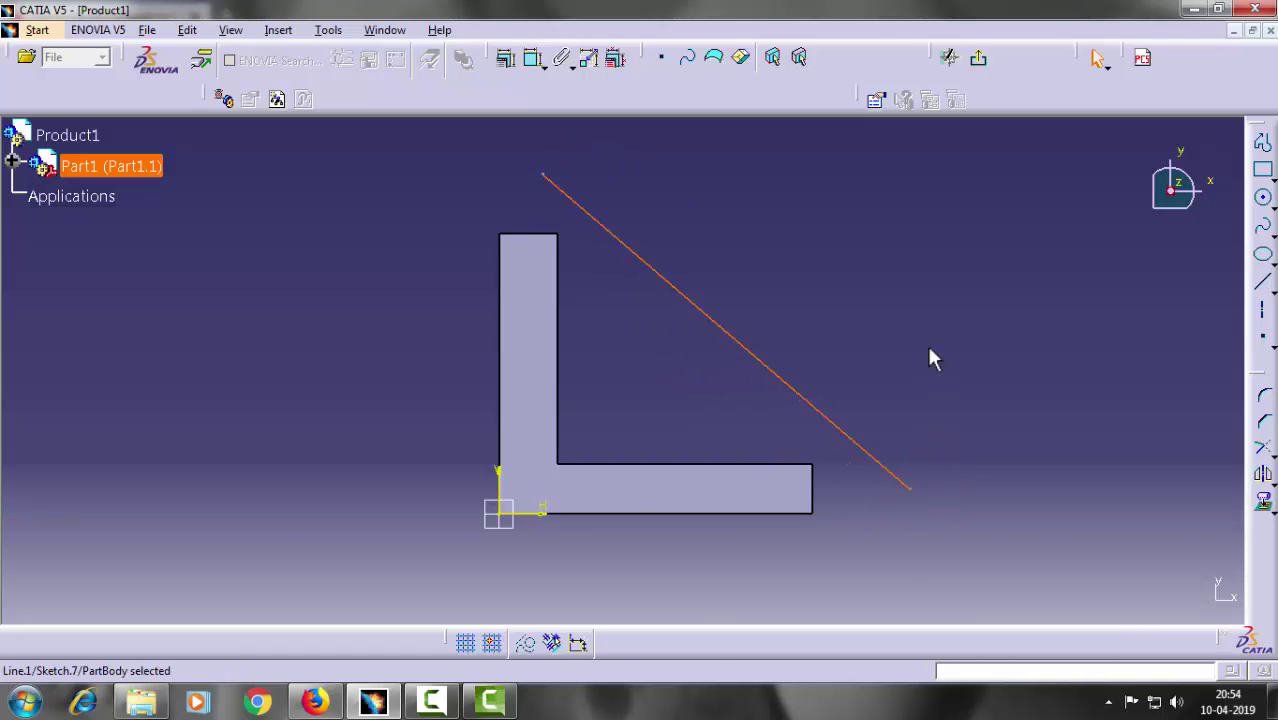
pyautogui.click(929, 340)
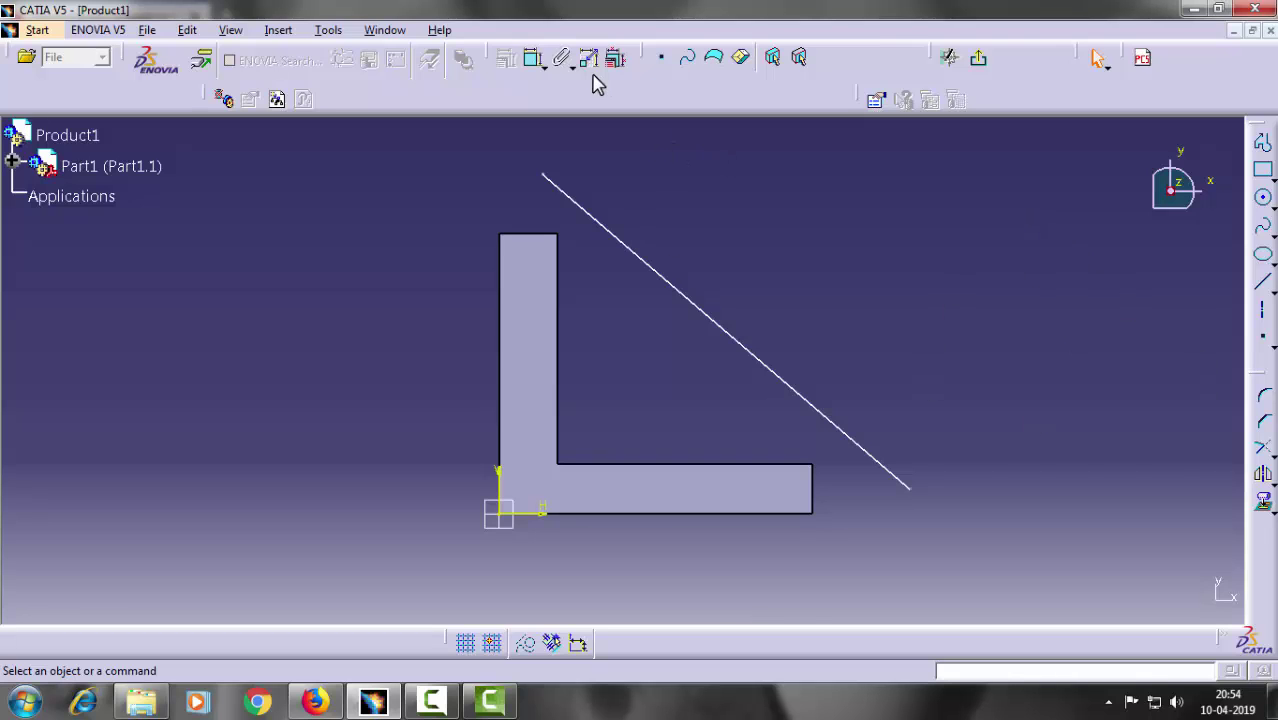
# - Constrain the diagonal line's top endpoint to a 0 offset from the L's top edge
pyautogui.click(533, 60)
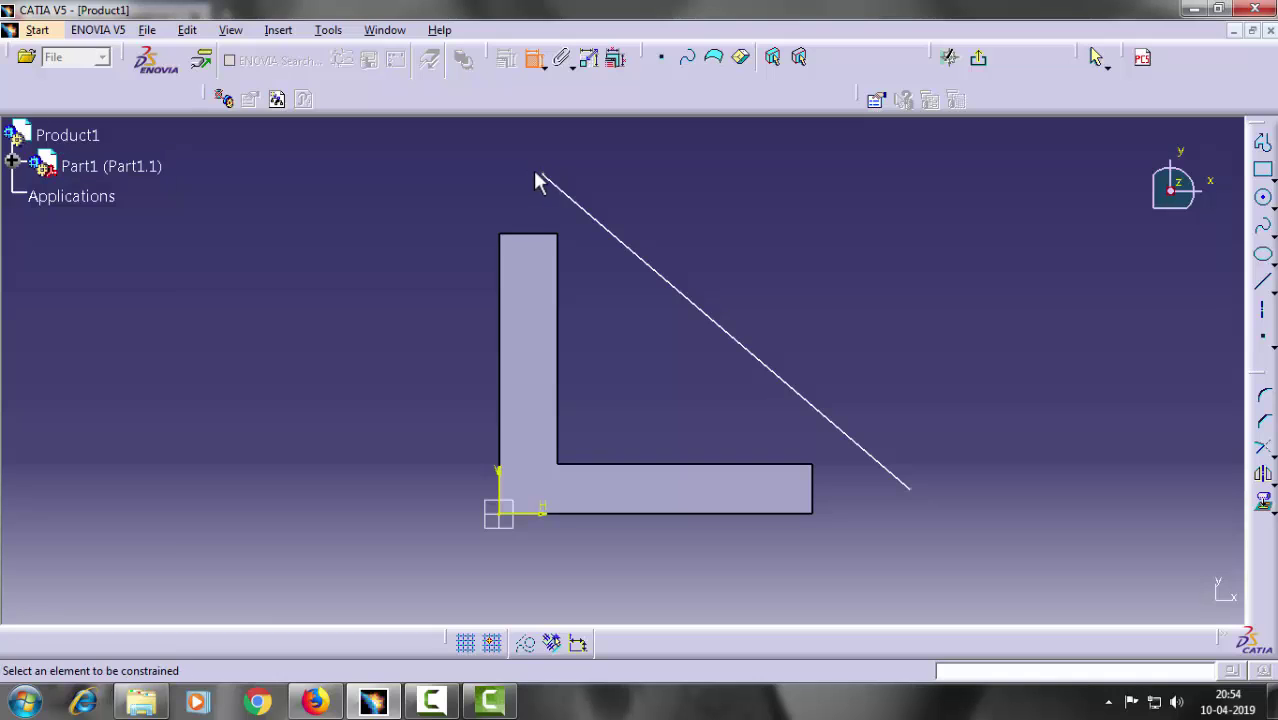
pyautogui.click(543, 177)
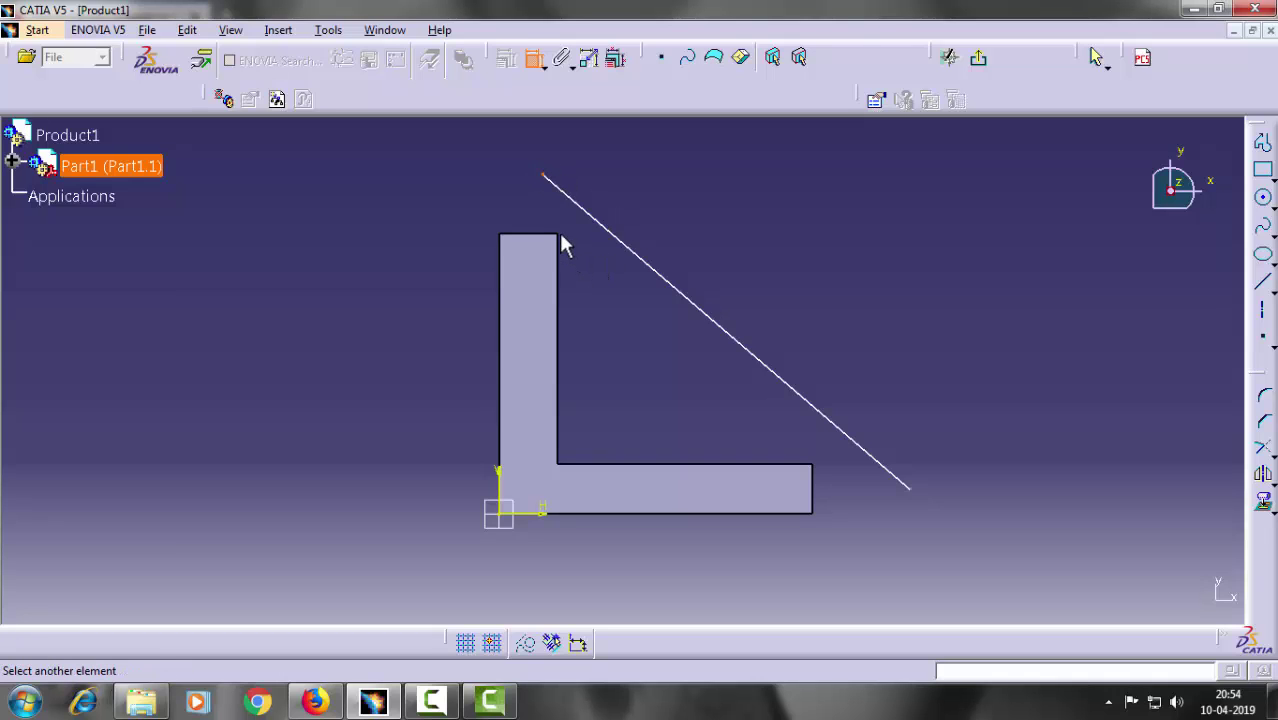
pyautogui.click(568, 256)
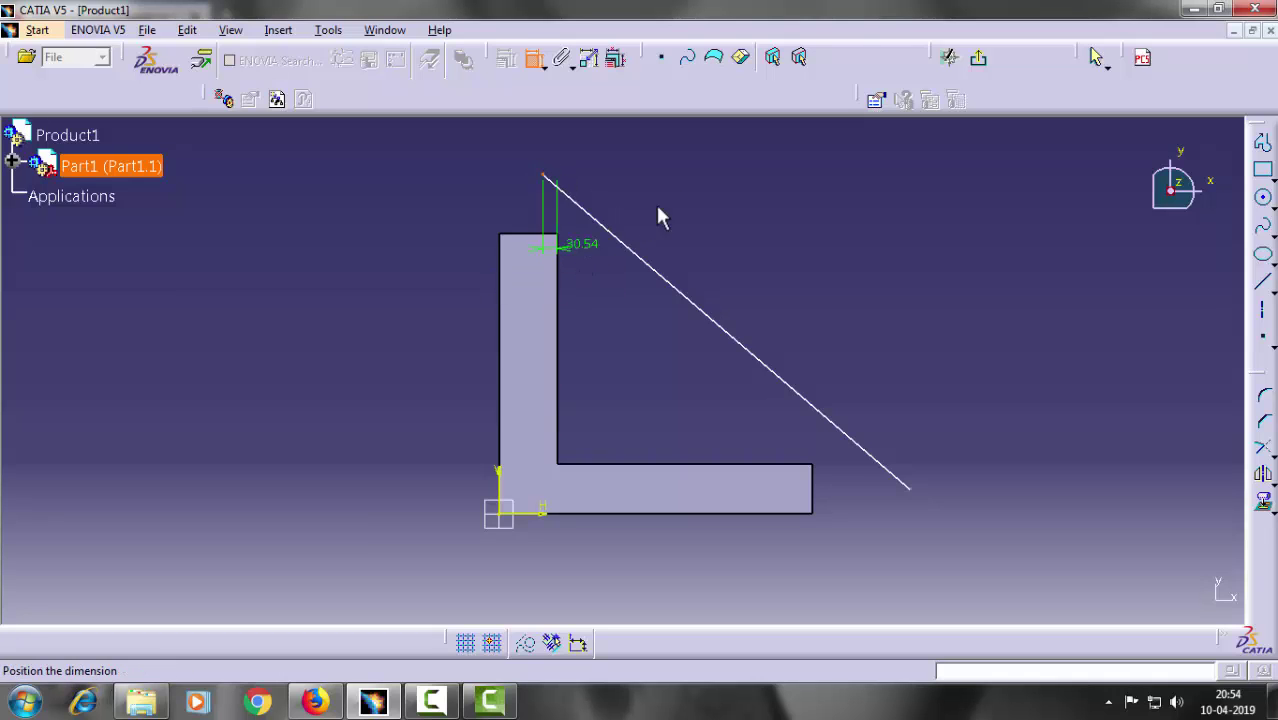
pyautogui.click(605, 150)
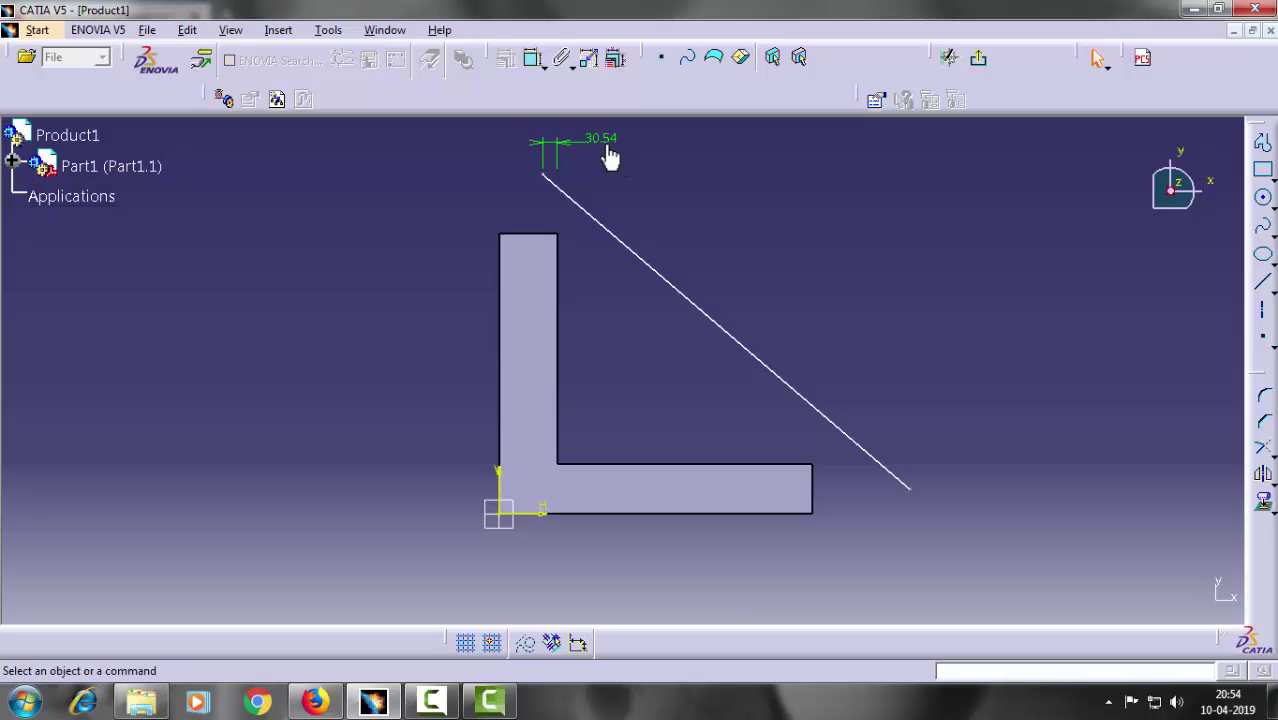
pyautogui.doubleClick(607, 152)
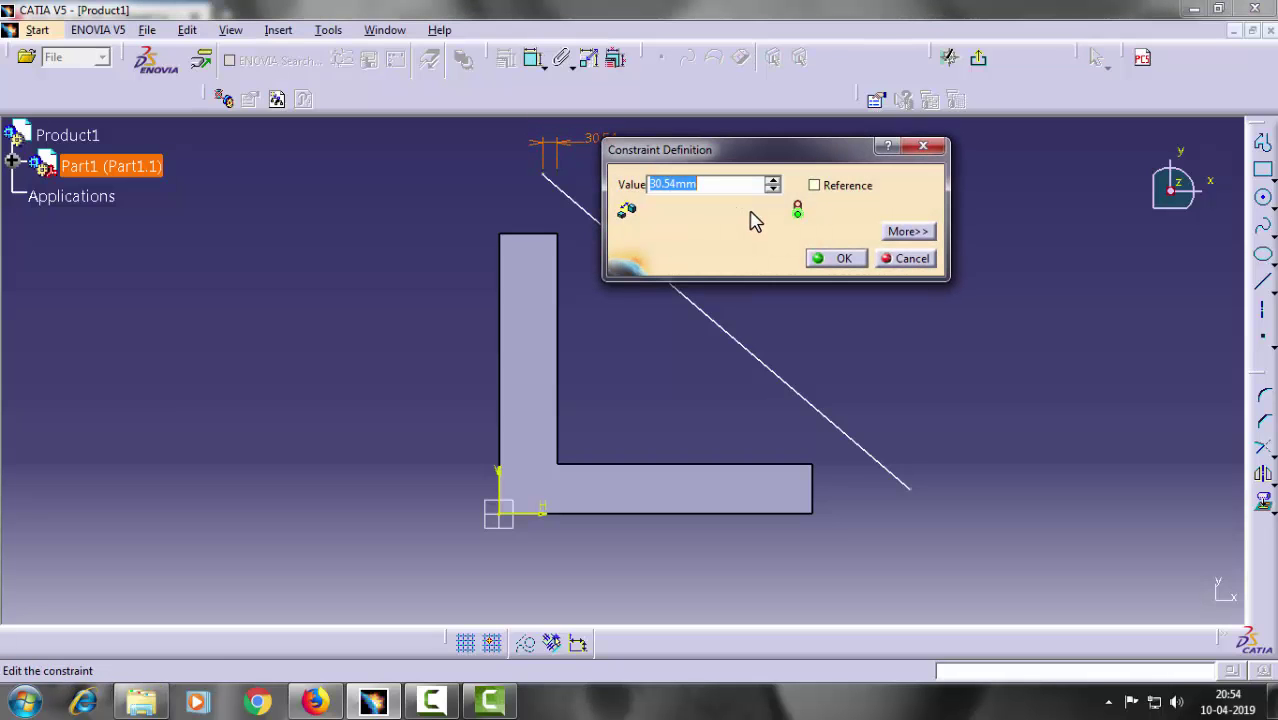
pyautogui.write('0')
pyautogui.click(833, 260)
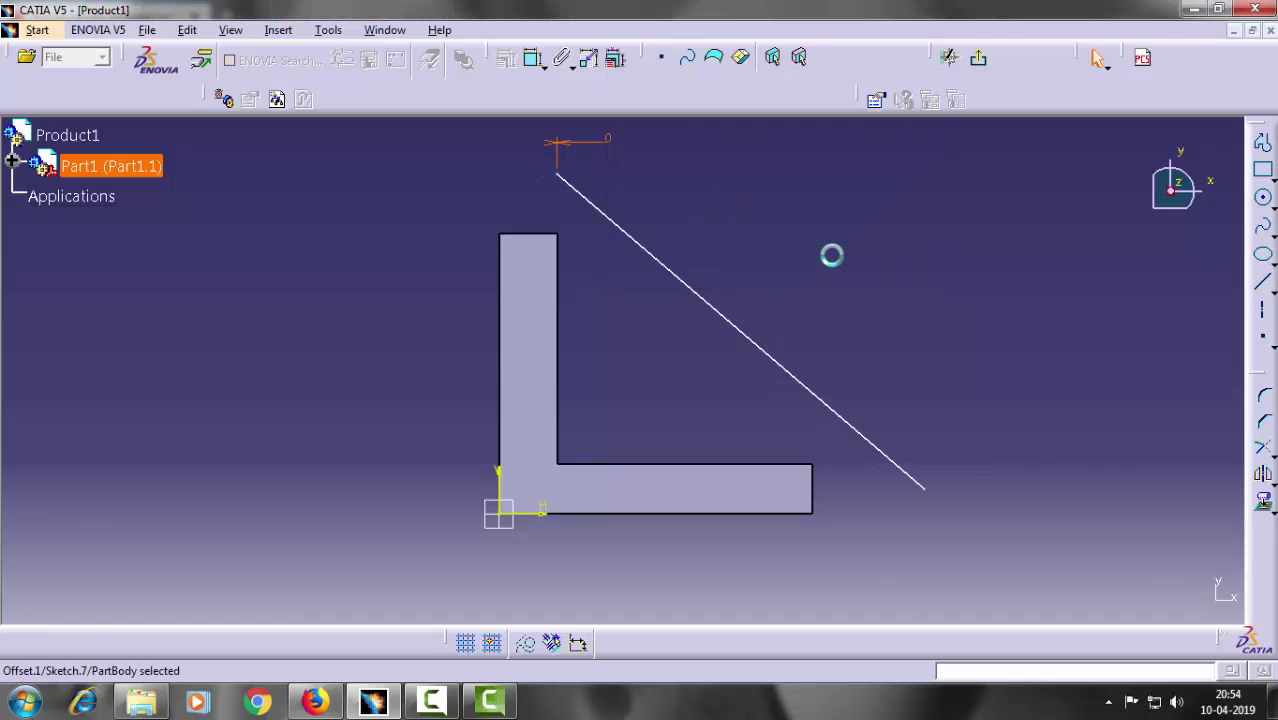
# - Change the 120.27 distance between the top-right corner and the line's top end to 0
pyautogui.click(562, 176)
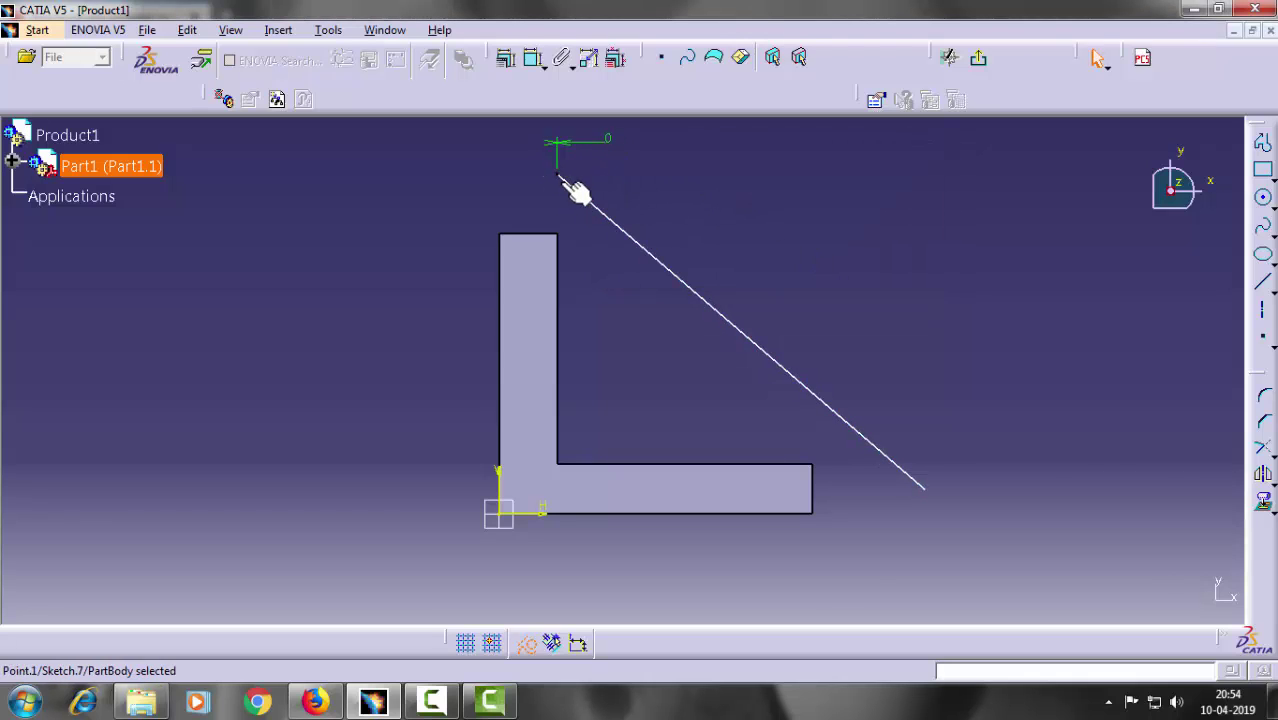
pyautogui.keyDown('ctrl'); pyautogui.click(556, 235); pyautogui.keyUp('ctrl')
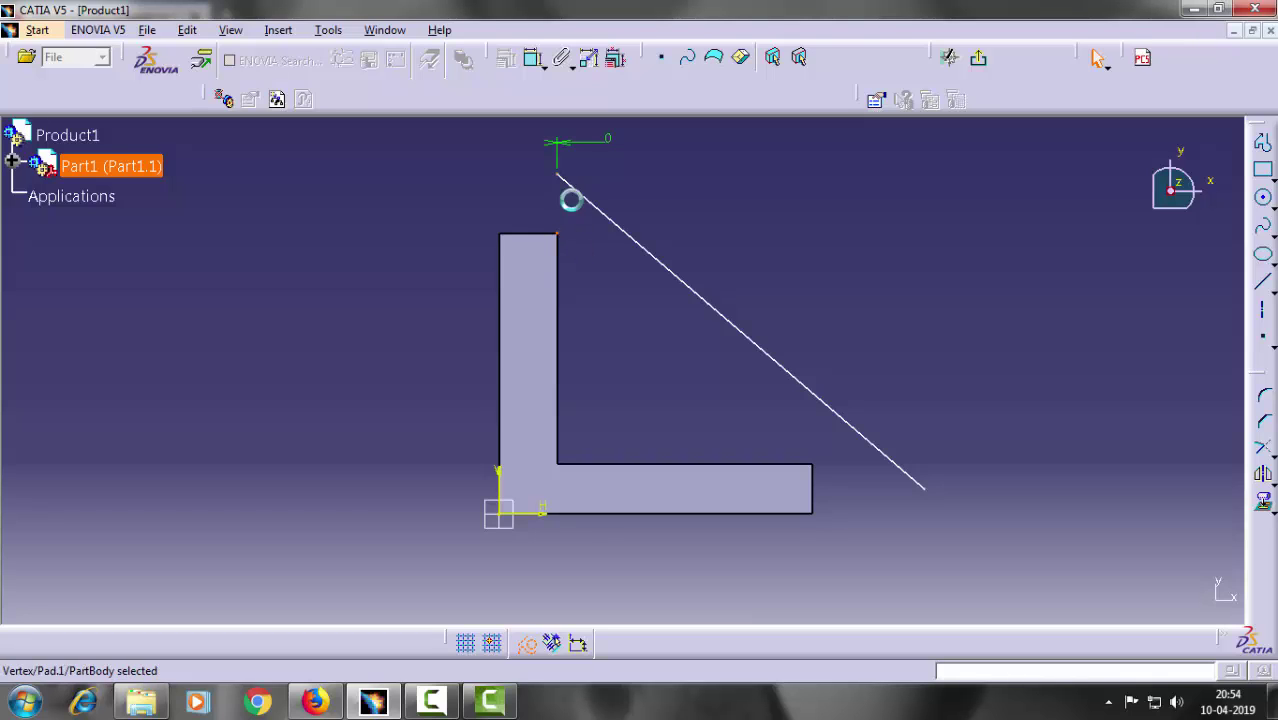
pyautogui.click(535, 70)
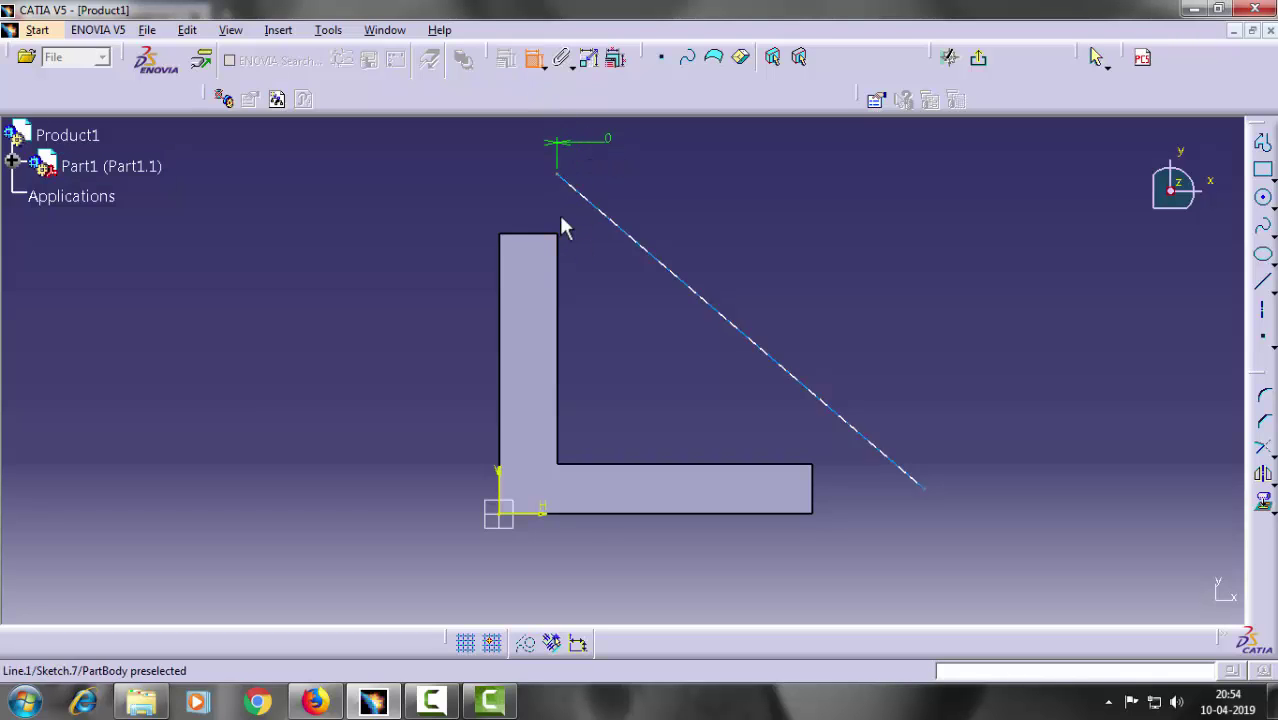
pyautogui.click(560, 178)
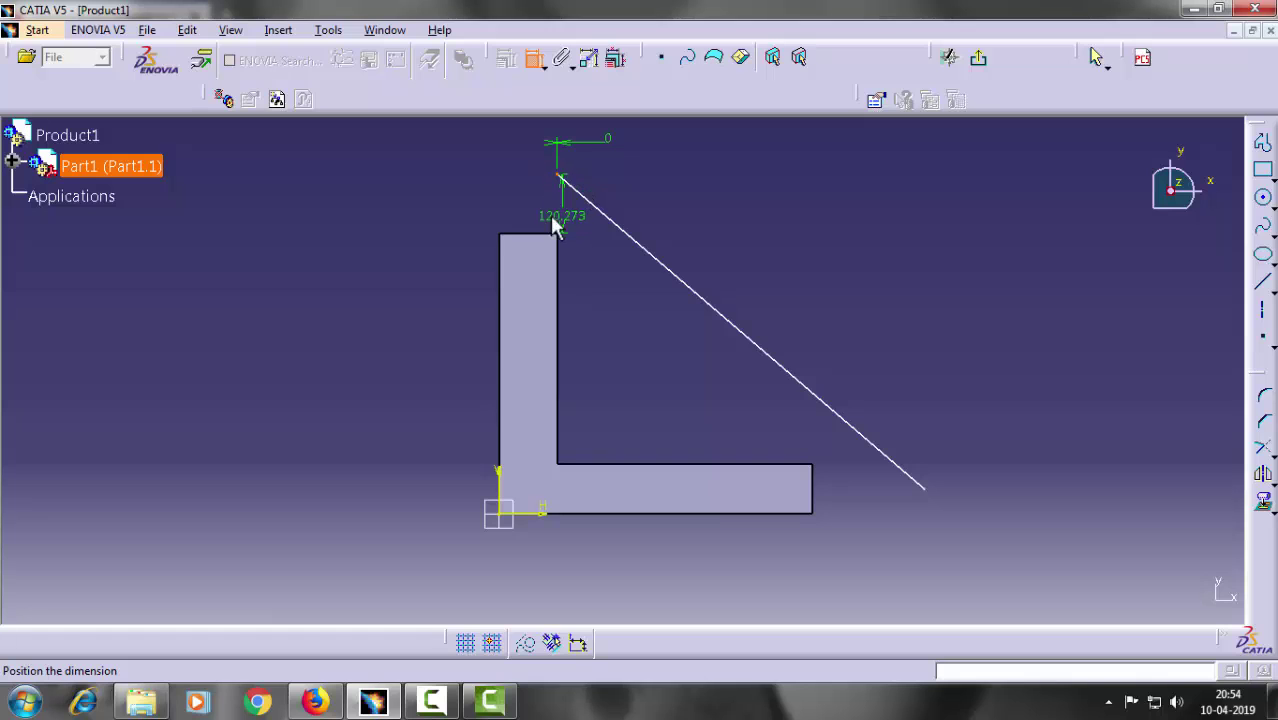
pyautogui.click(525, 198)
pyautogui.doubleClick(523, 195)
pyautogui.write('0')
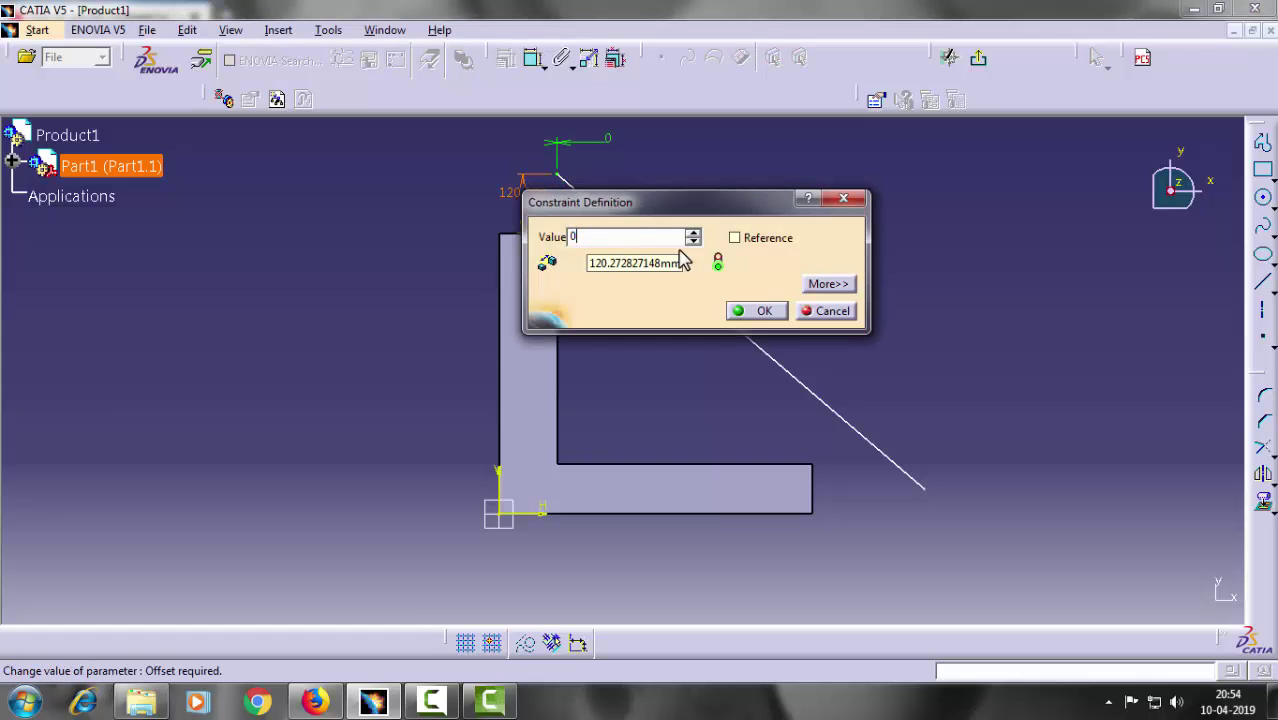
pyautogui.click(760, 310)
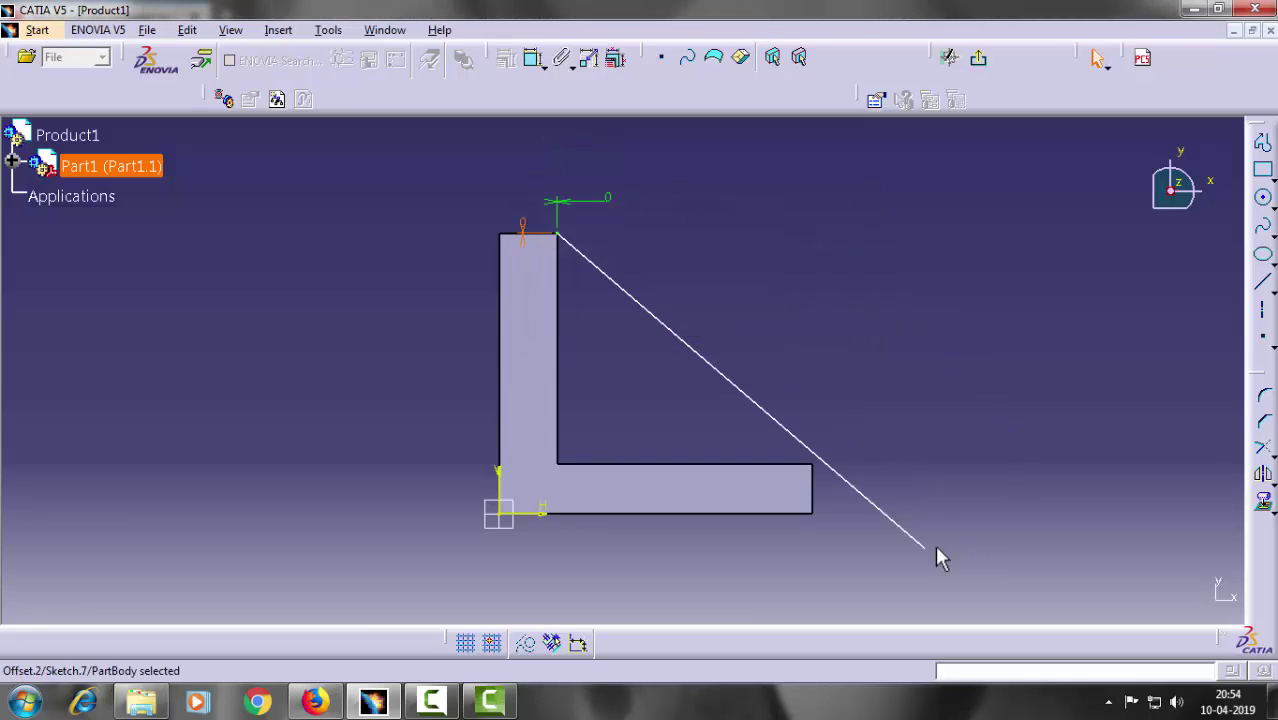
# - Set the line's lower end to a 0 offset from the pad edge and exit the sketch
pyautogui.click(535, 57)
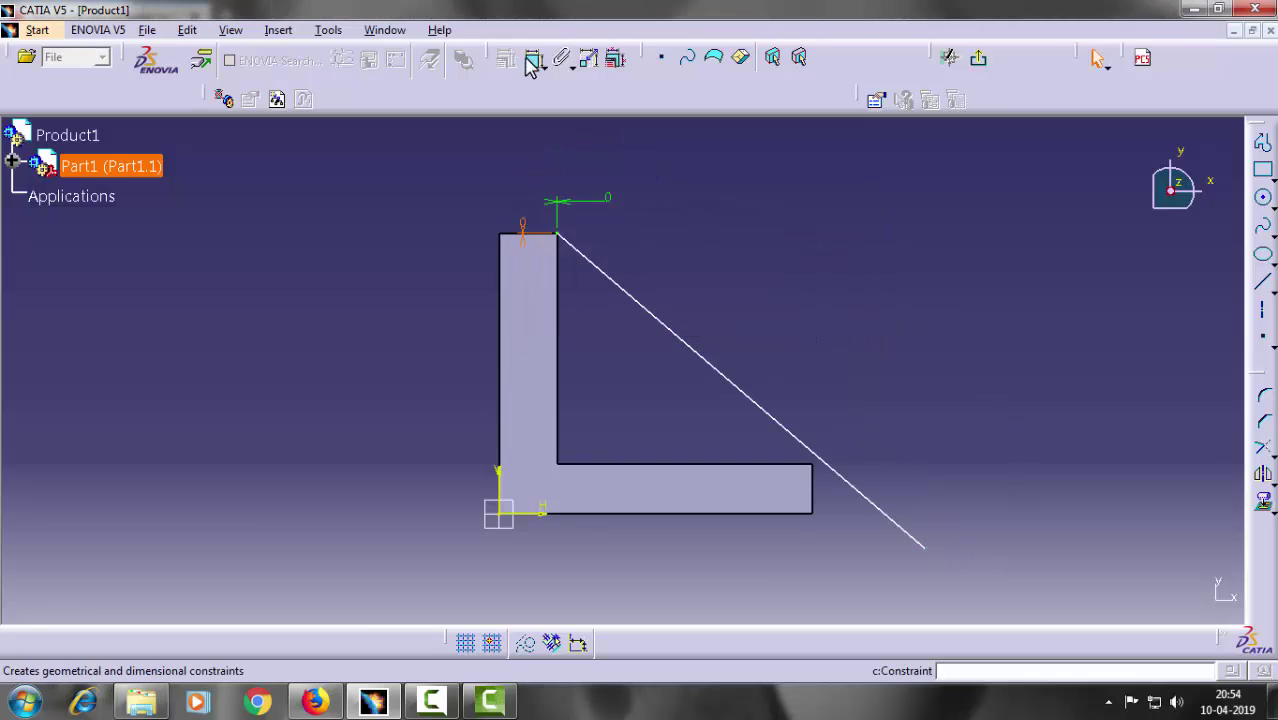
pyautogui.click(923, 546)
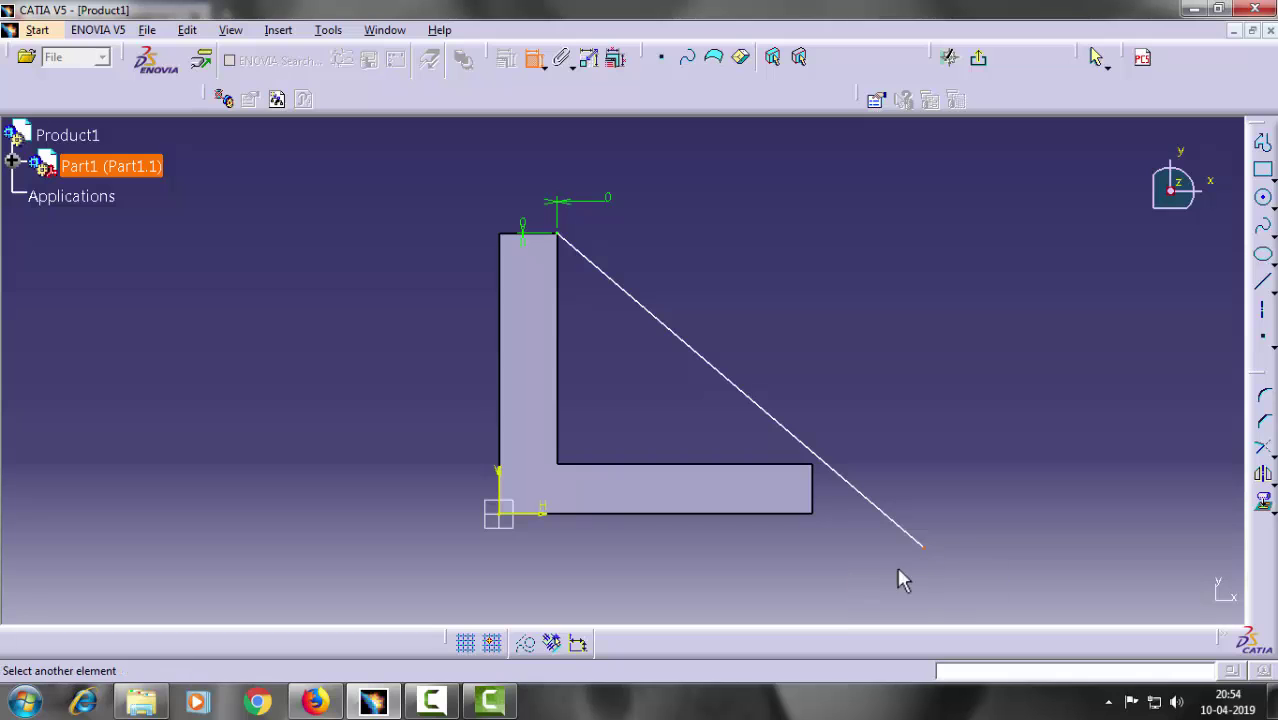
pyautogui.click(822, 483)
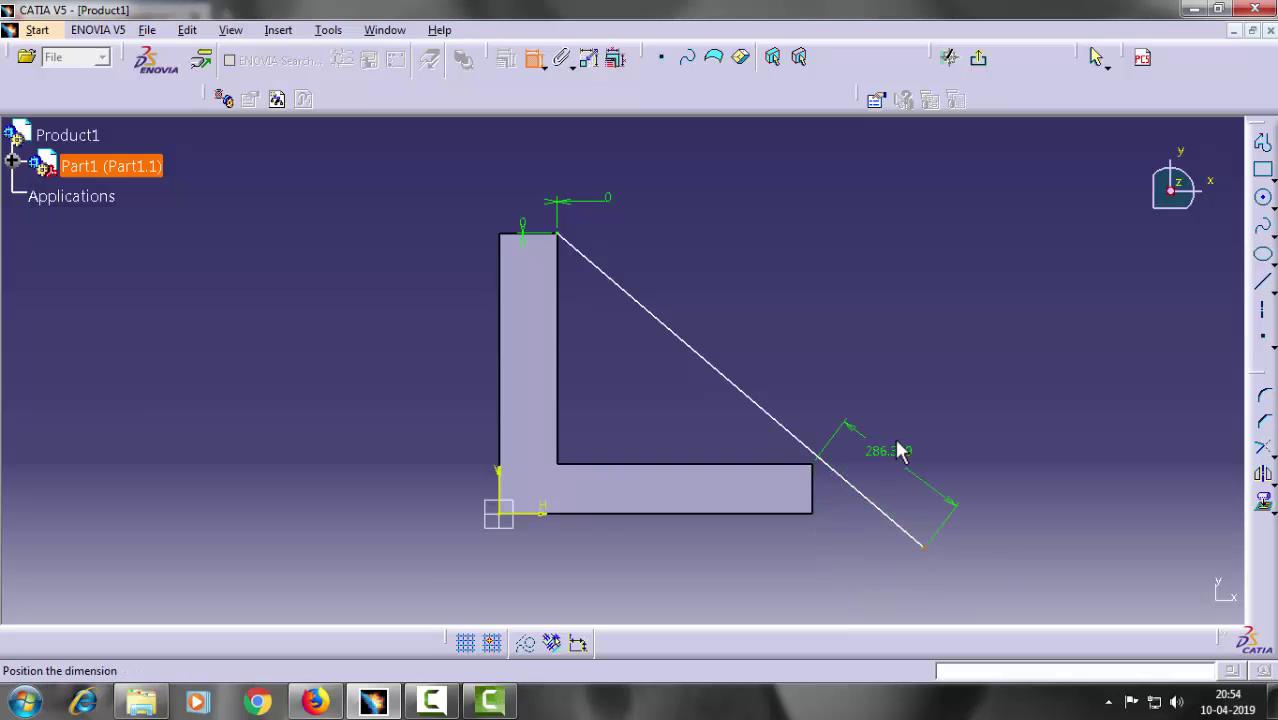
pyautogui.doubleClick(900, 438)
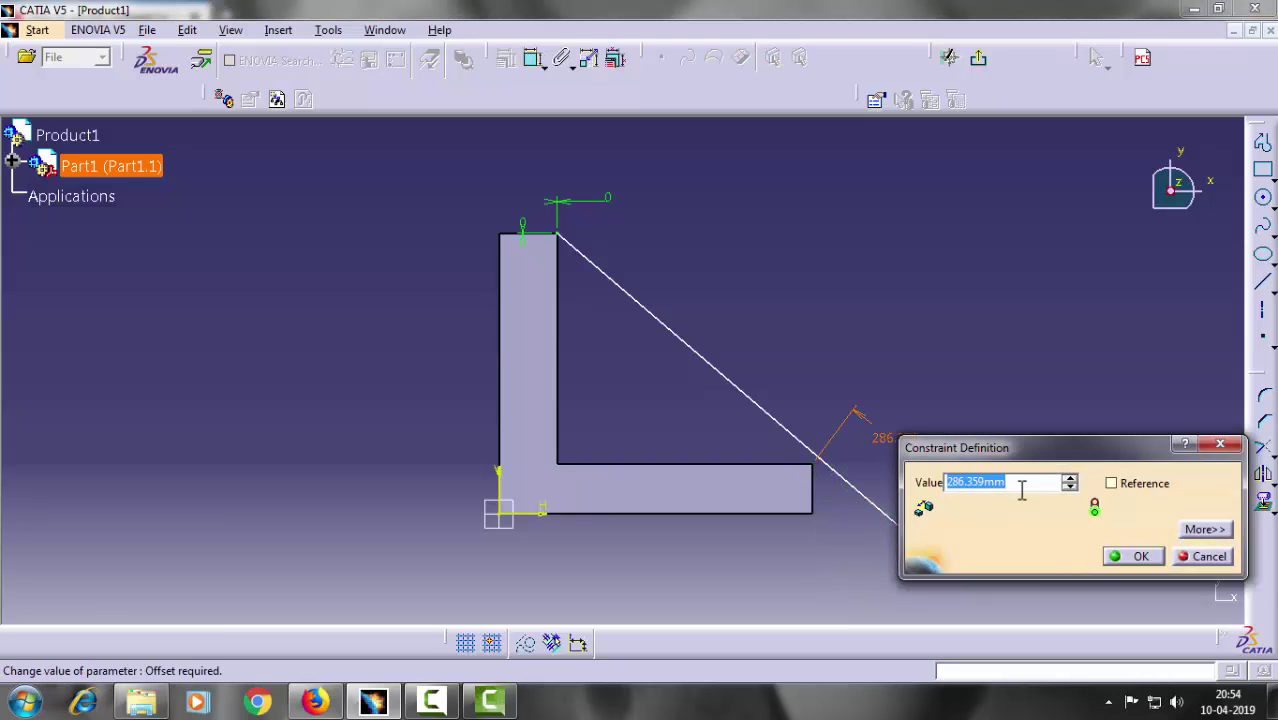
pyautogui.write('0')
pyautogui.click(1135, 556)
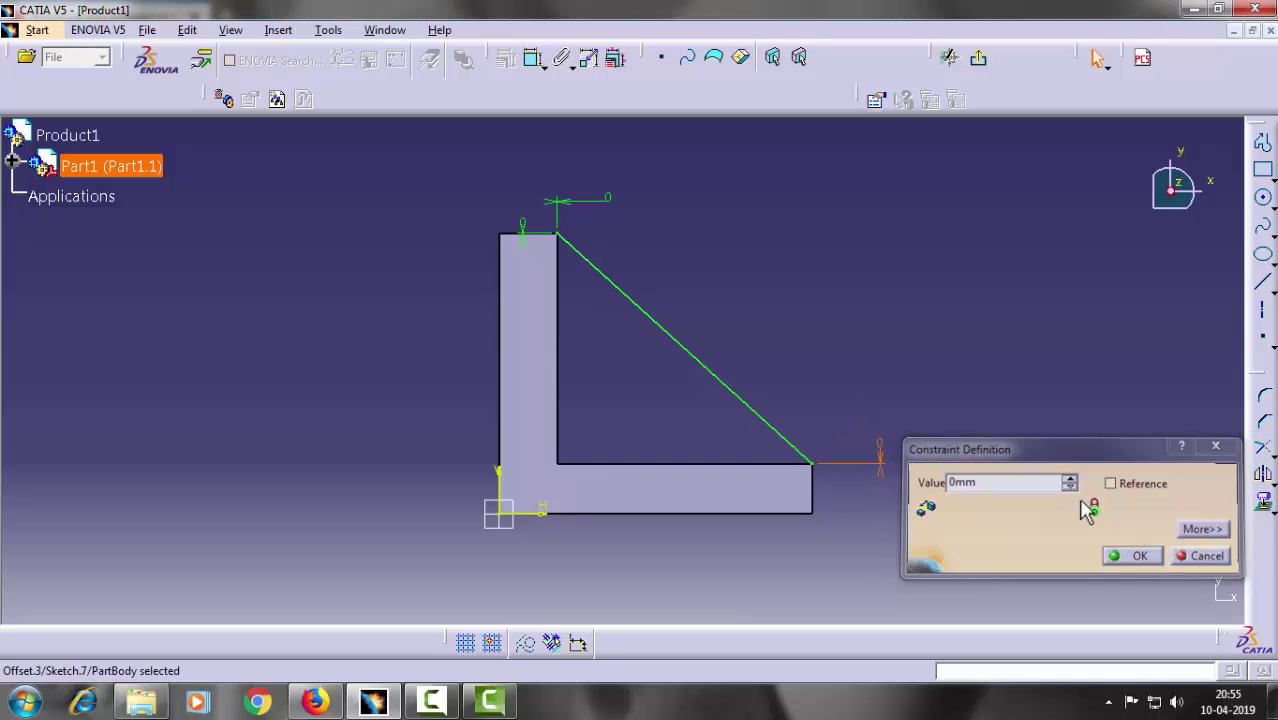
pyautogui.click(979, 57)
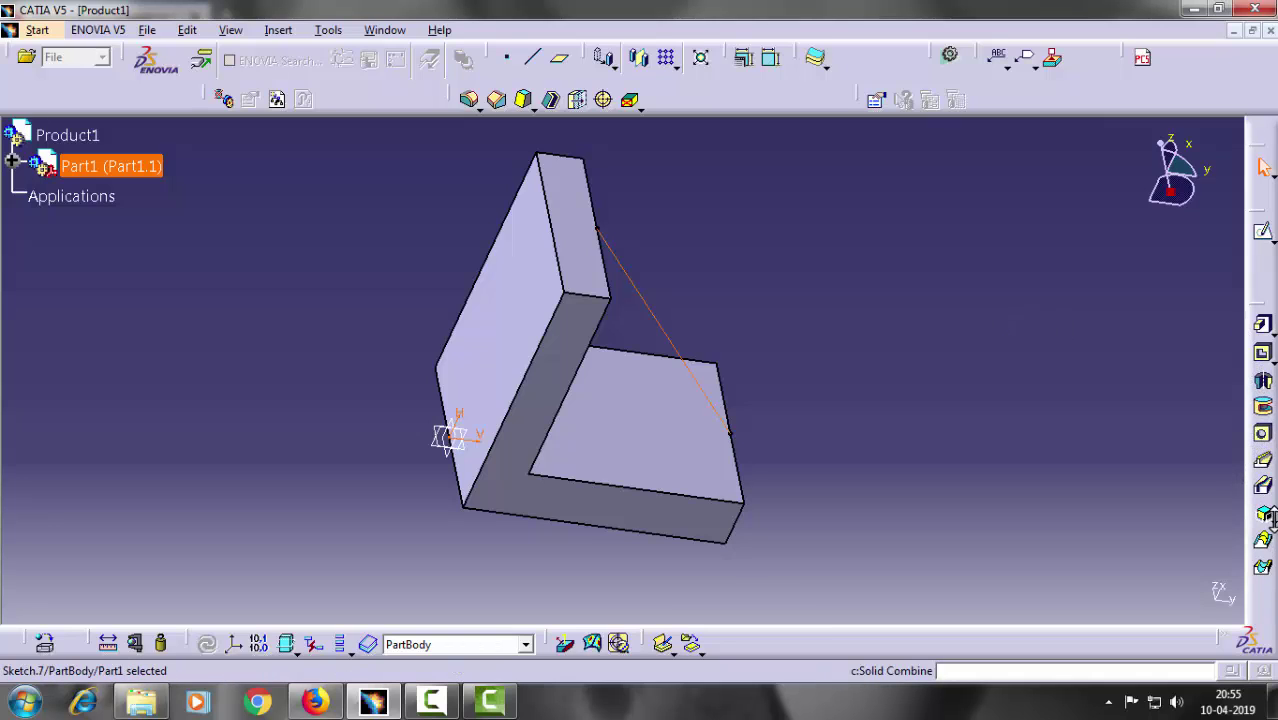
# - Create a stiffener from Sketch.7 with Thickness1 of 40 mm, previewing it first
pyautogui.click(1266, 538)
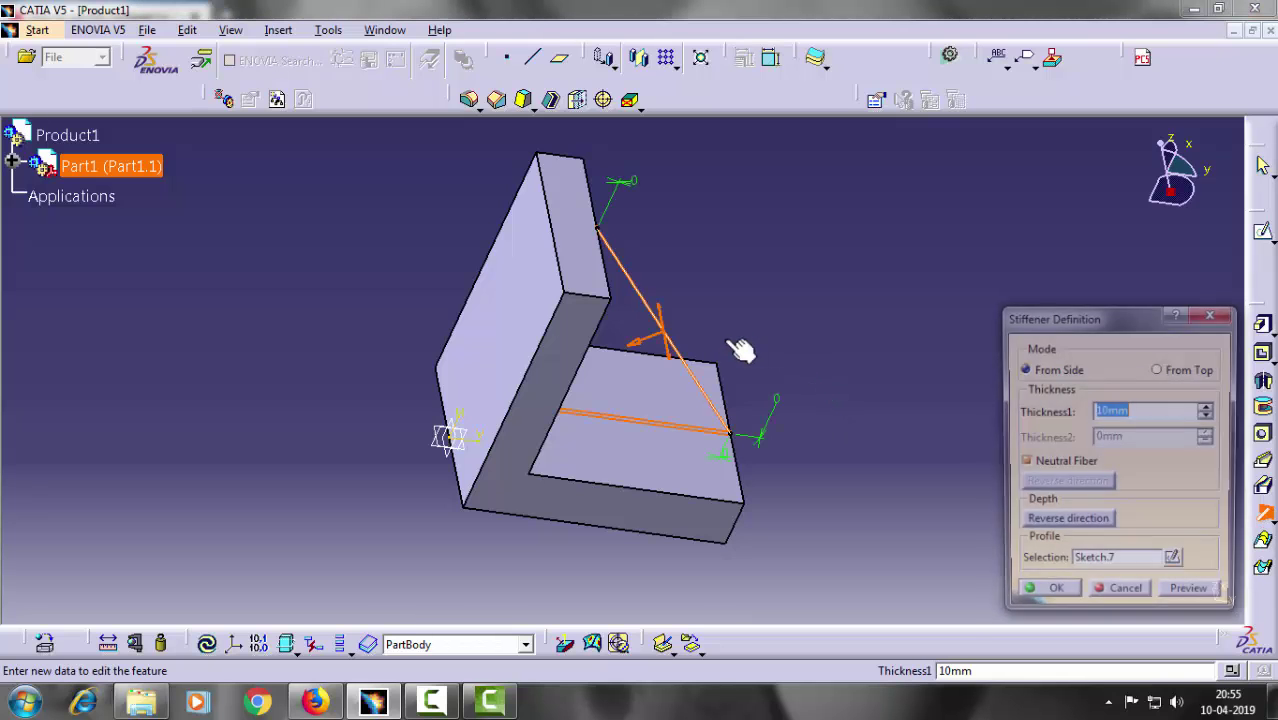
pyautogui.moveTo(819, 428); pyautogui.dragTo(634, 406, button='middle')
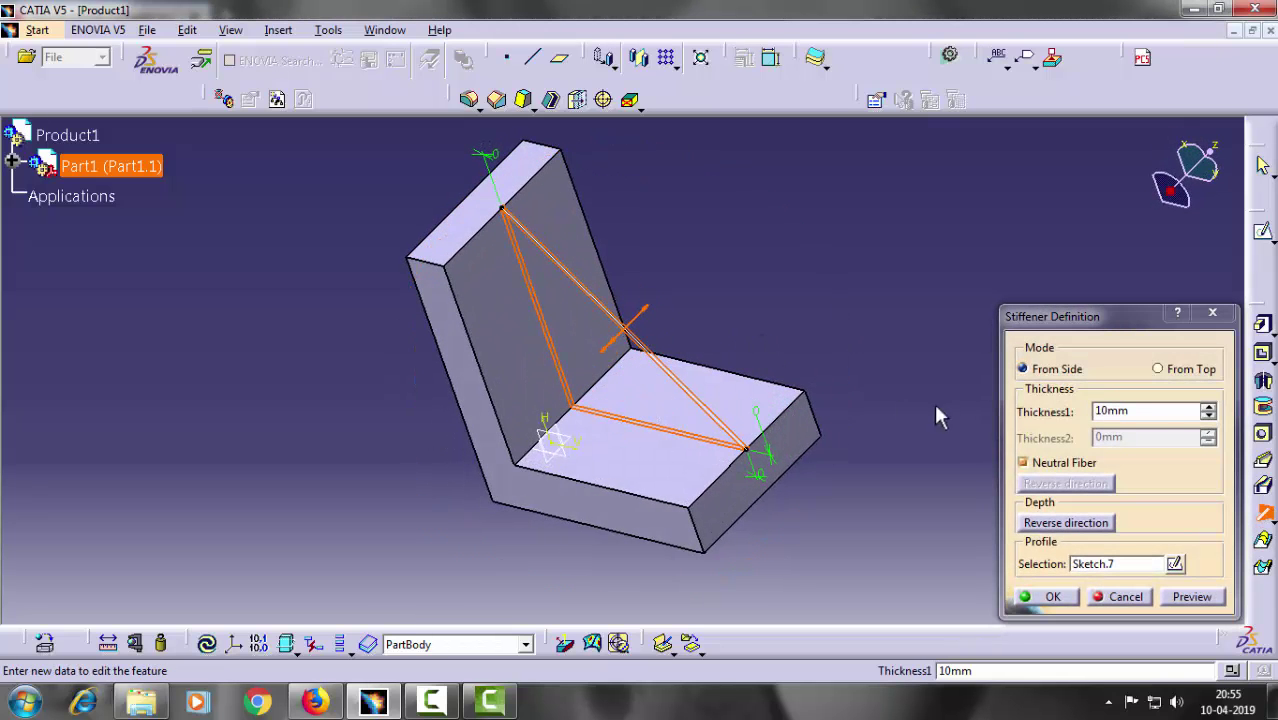
pyautogui.doubleClick(1128, 411)
pyautogui.write('40')
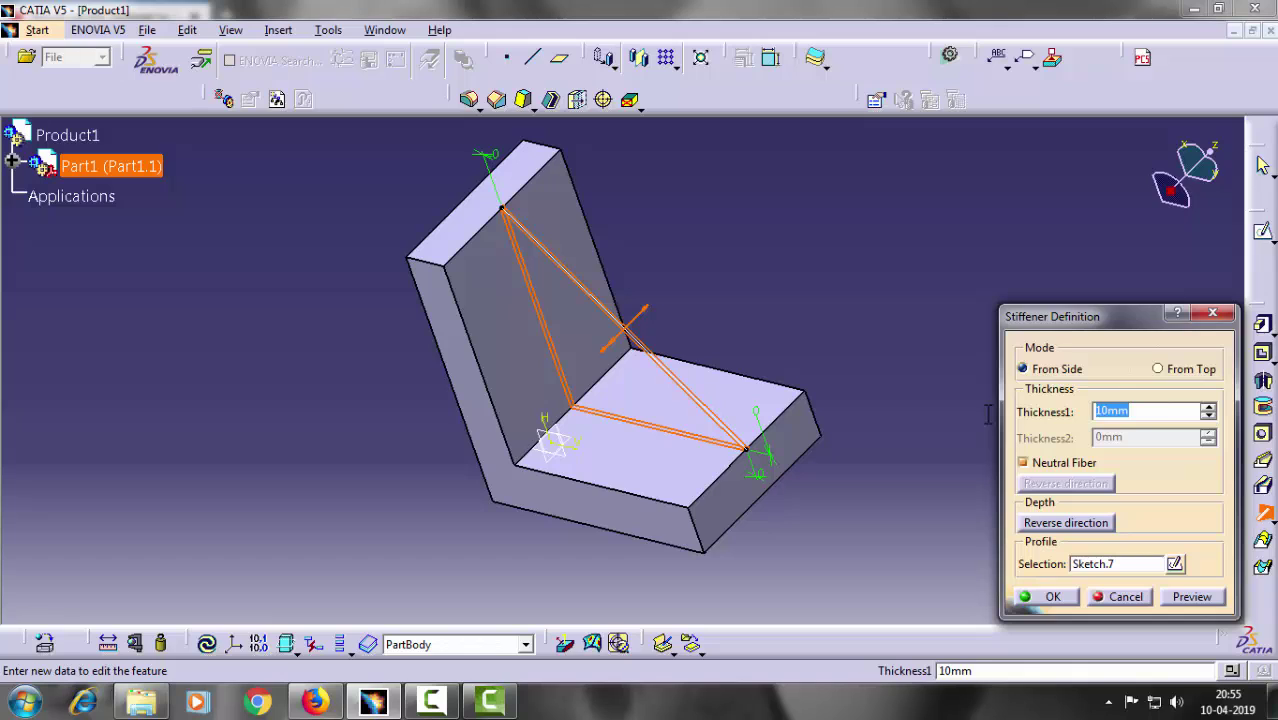
pyautogui.click(1177, 596)
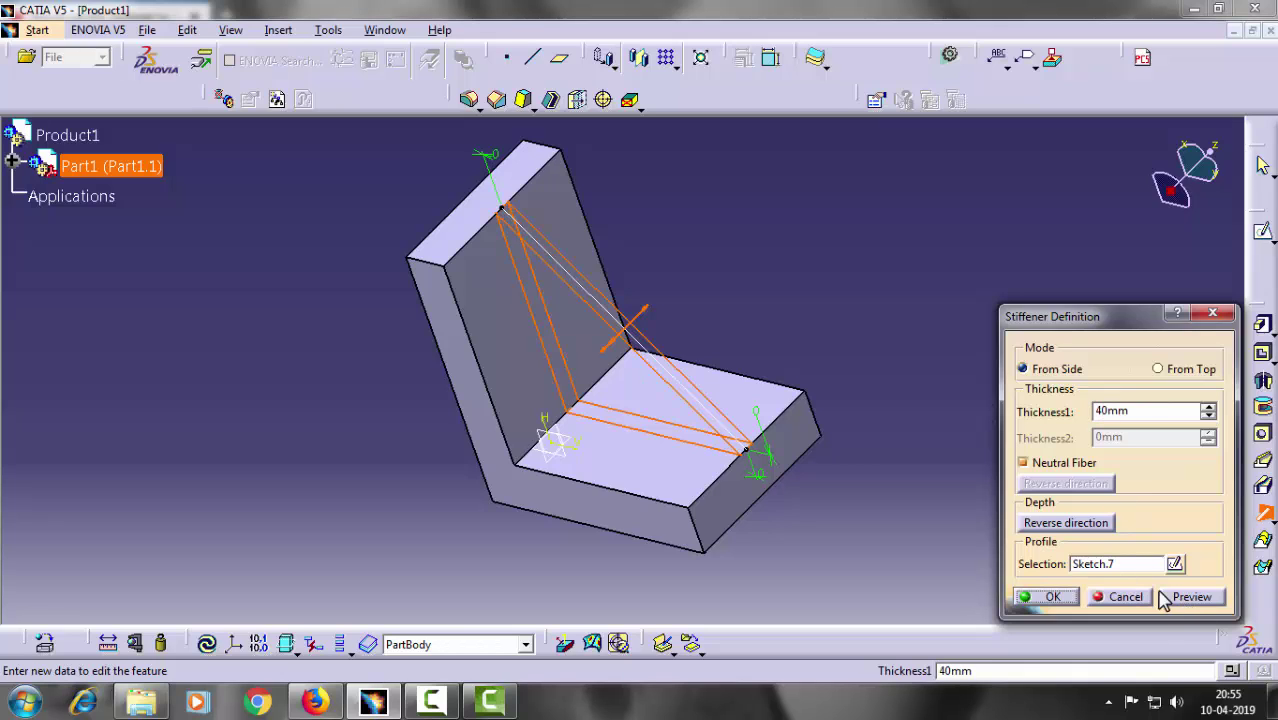
pyautogui.click(1050, 597)
pyautogui.moveTo(827, 310)
pyautogui.mouseDown(button='middle')
pyautogui.moveTo(887, 244)
pyautogui.moveTo(727, 243)
pyautogui.mouseUp(button='middle')
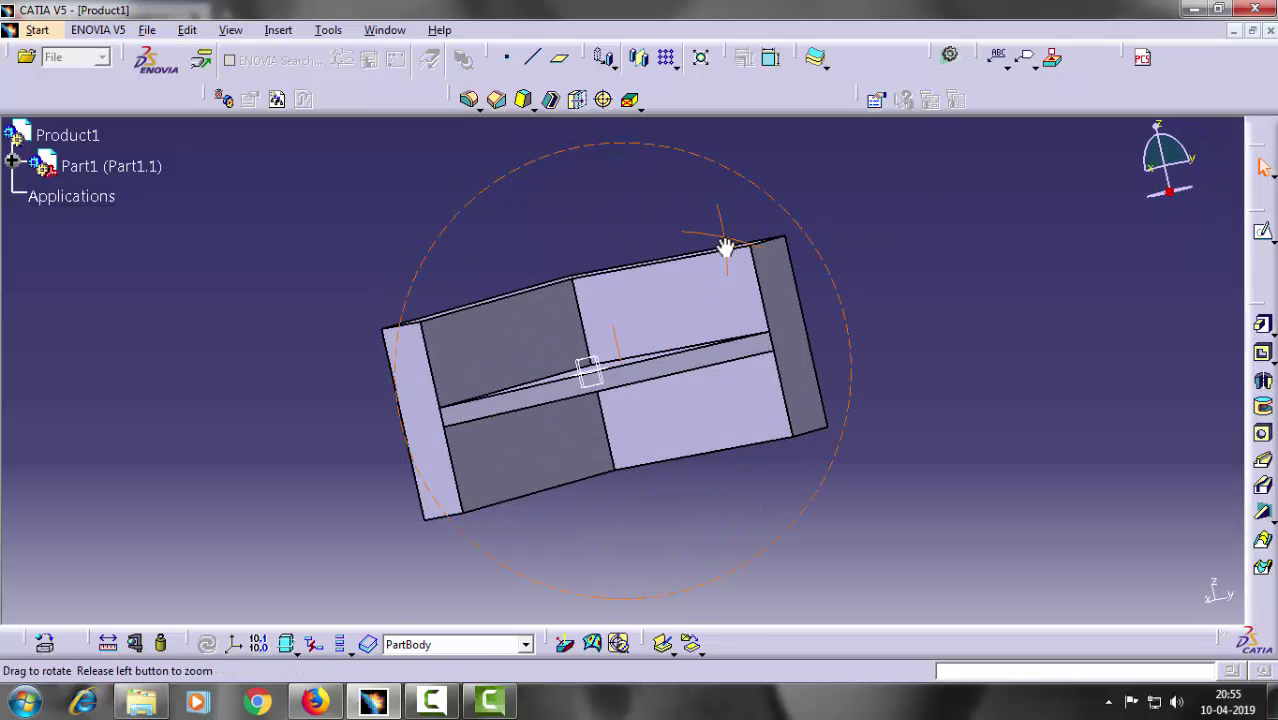
# - Remove the stiffener through its right-click Delete command and confirm the deletion
pyautogui.moveTo(559, 552)
pyautogui.mouseDown(button='middle')
pyautogui.moveTo(693, 280)
pyautogui.moveTo(533, 320)
pyautogui.moveTo(907, 257)
pyautogui.moveTo(884, 318)
pyautogui.moveTo(665, 360)
pyautogui.moveTo(653, 431)
pyautogui.moveTo(873, 185)
pyautogui.moveTo(555, 347)
pyautogui.moveTo(736, 260)
pyautogui.moveTo(679, 211)
pyautogui.mouseUp(button='middle')
pyautogui.moveTo(829, 378)
pyautogui.mouseDown(button='middle')
pyautogui.moveTo(747, 294)
pyautogui.moveTo(747, 277)
pyautogui.mouseUp(button='middle')
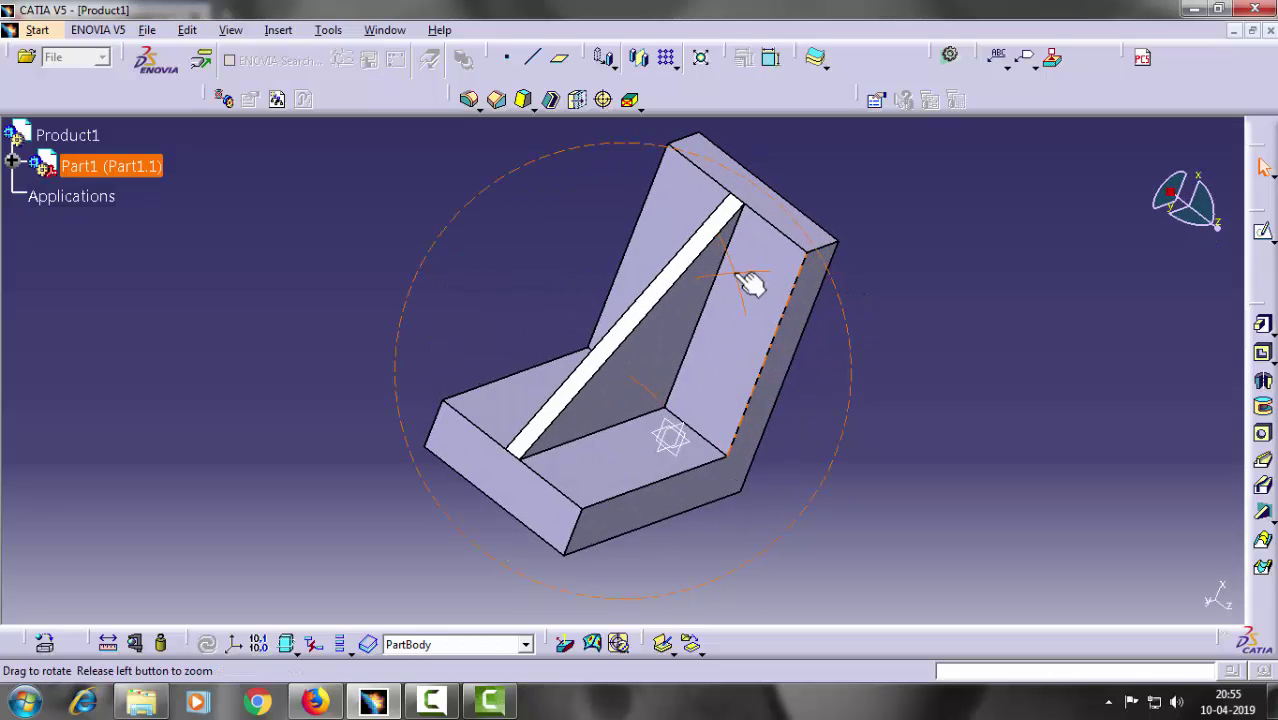
pyautogui.click(1013, 318)
pyautogui.rightClick(656, 348)
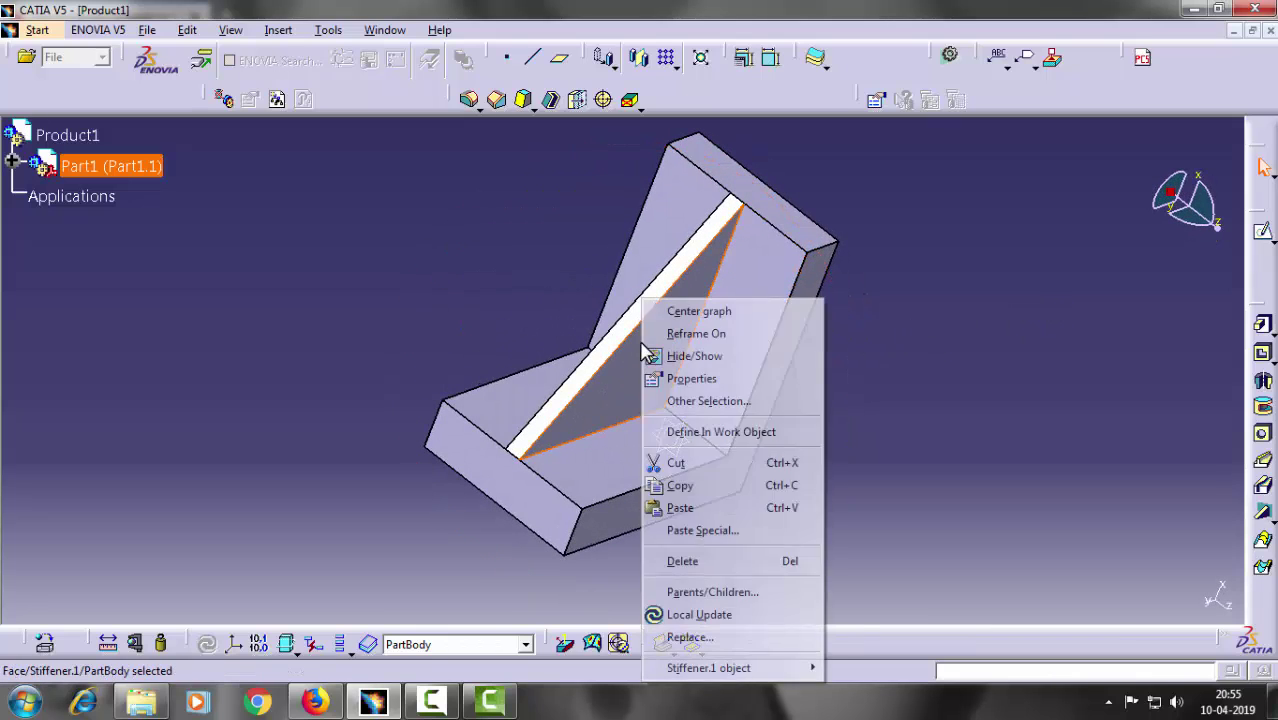
pyautogui.click(688, 560)
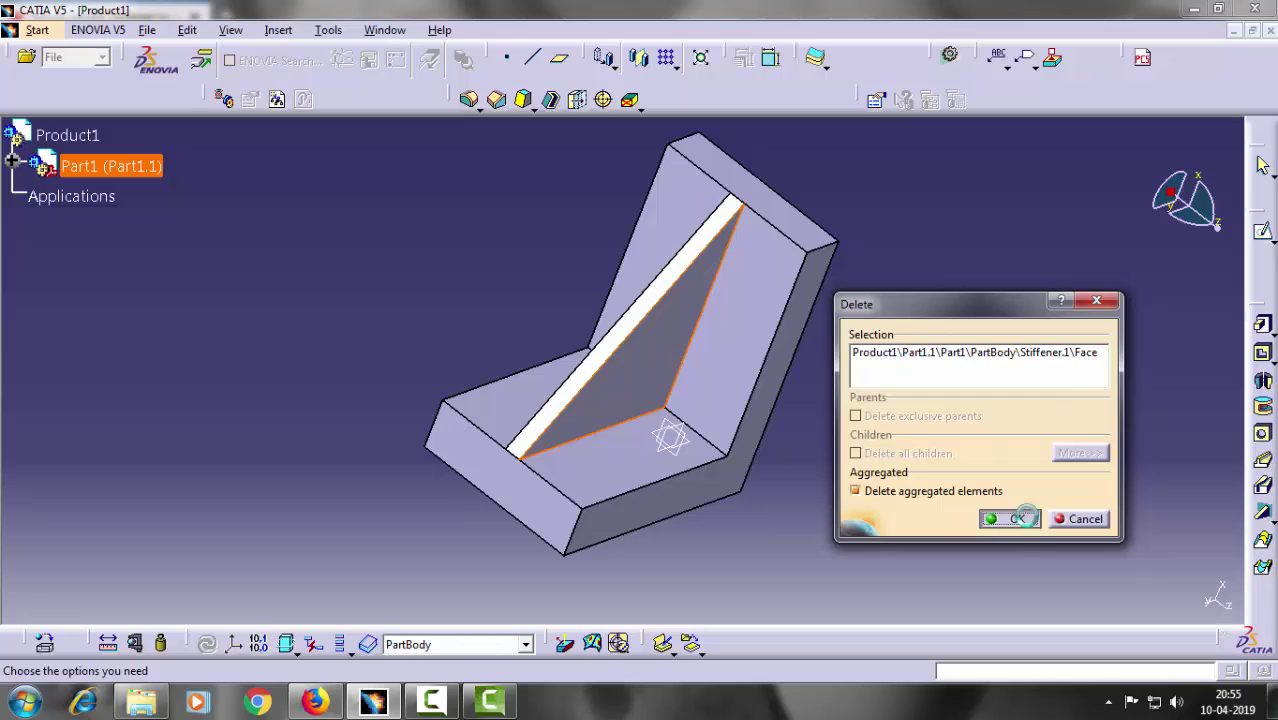
pyautogui.click(1024, 518)
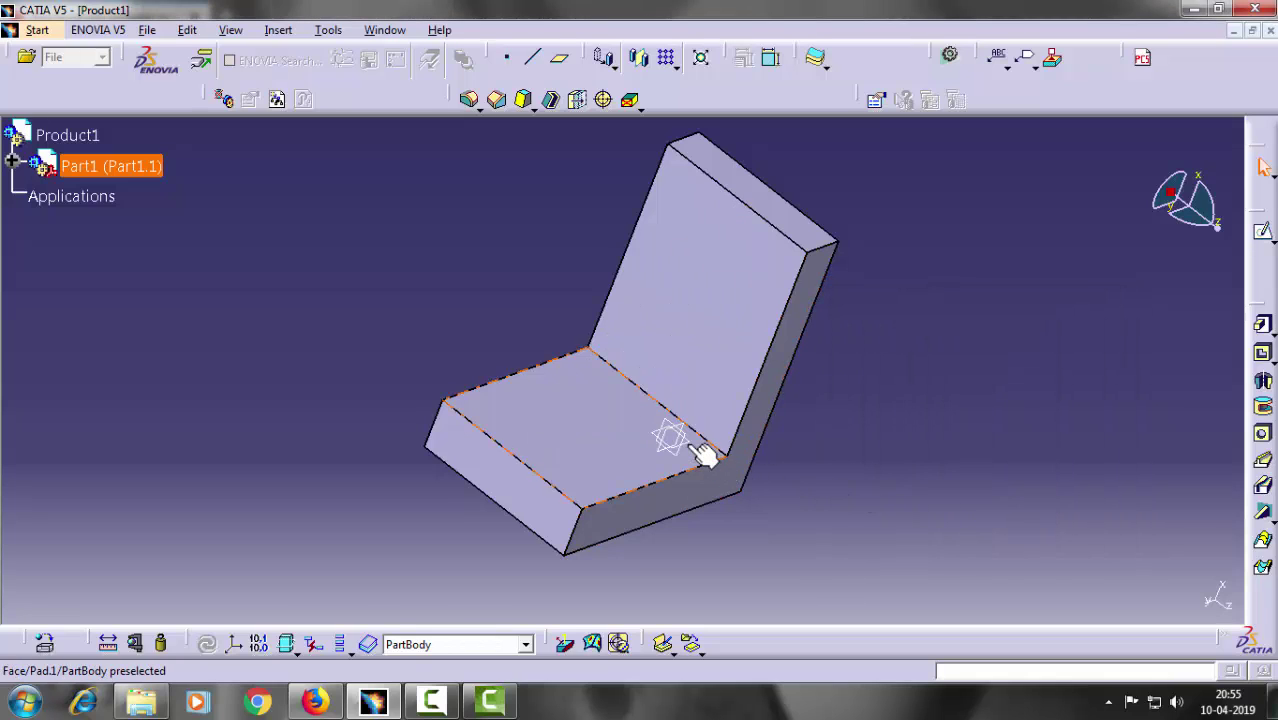
pyautogui.click(1262, 231)
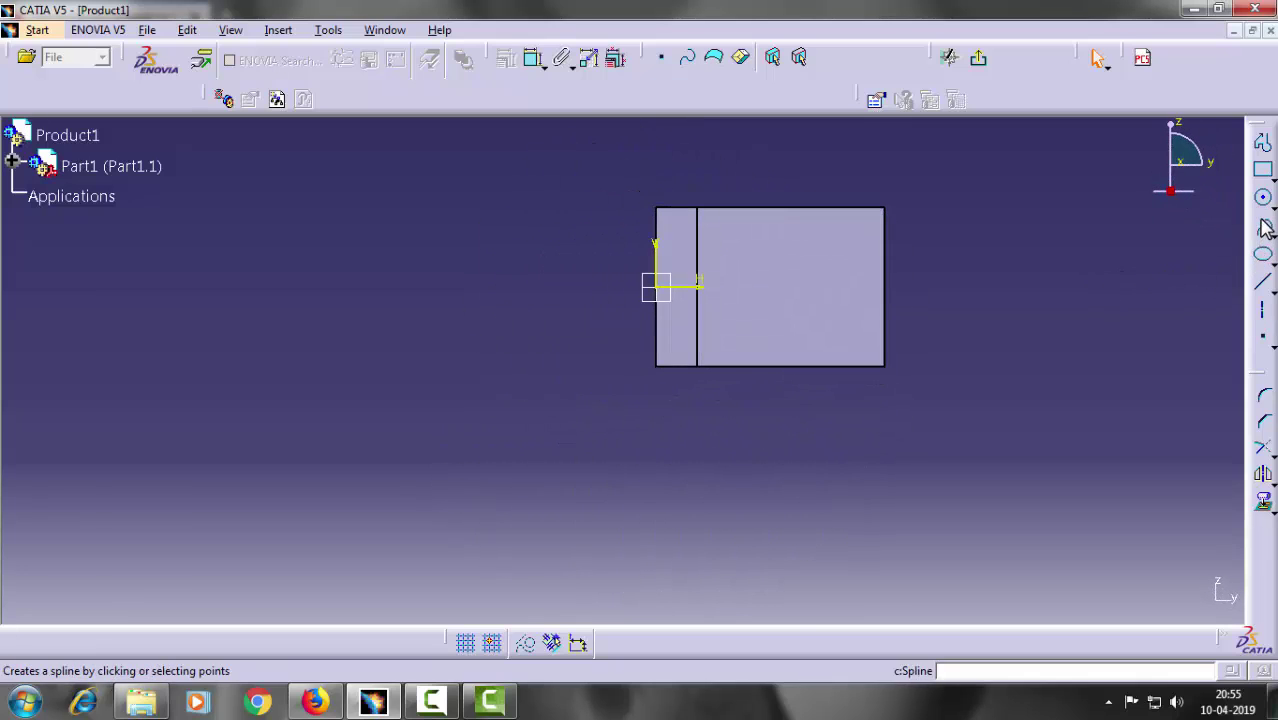
# - Sketch a circle on the base of the part and exit the sketcher
pyautogui.click(1262, 197)
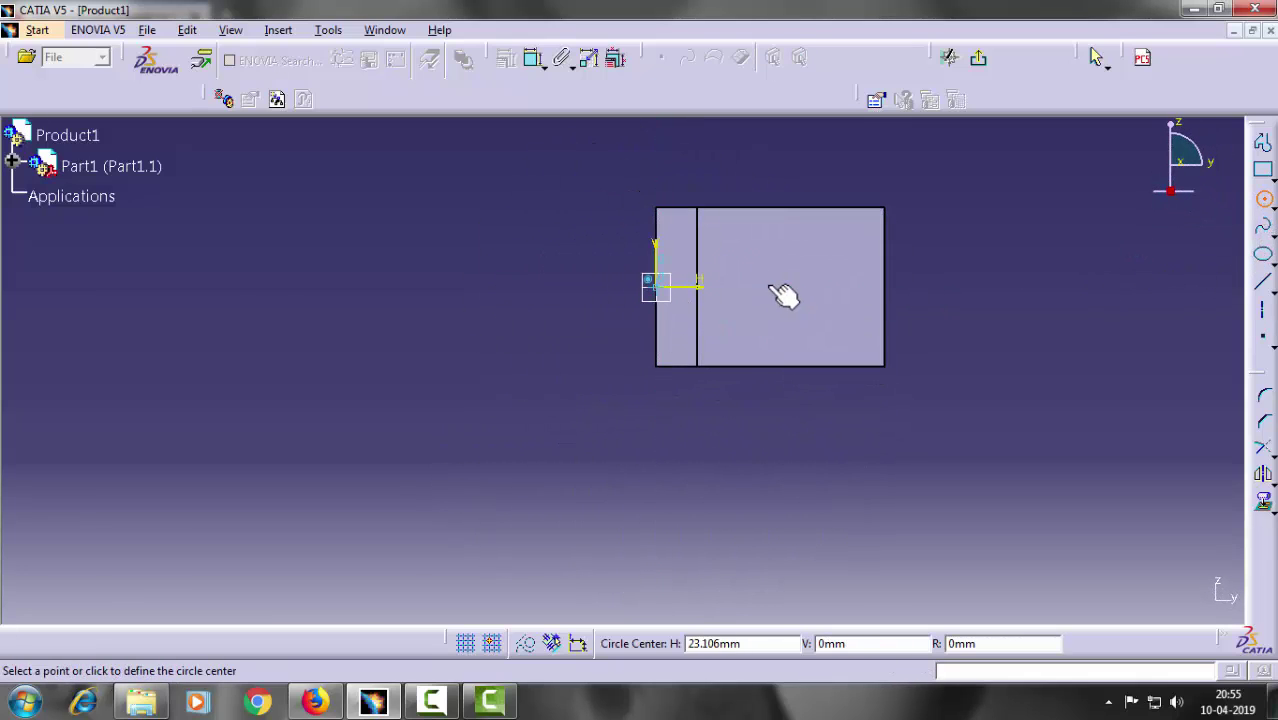
pyautogui.click(785, 287)
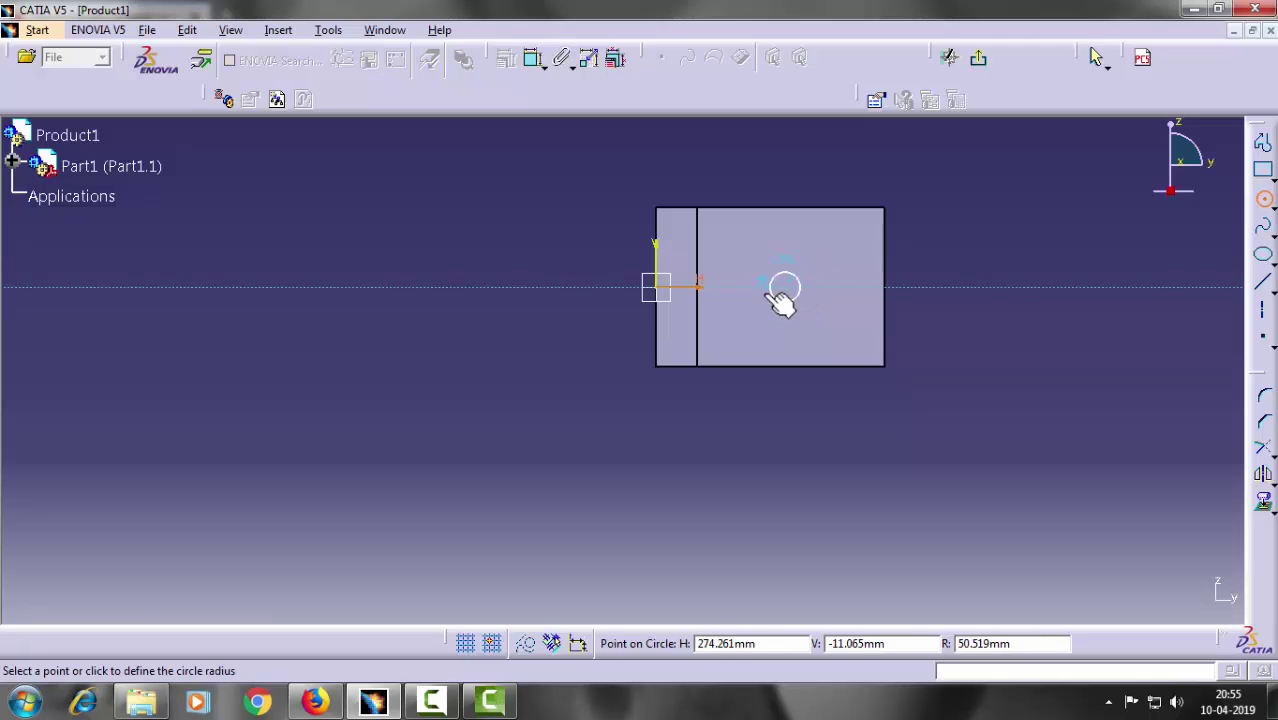
pyautogui.click(753, 311)
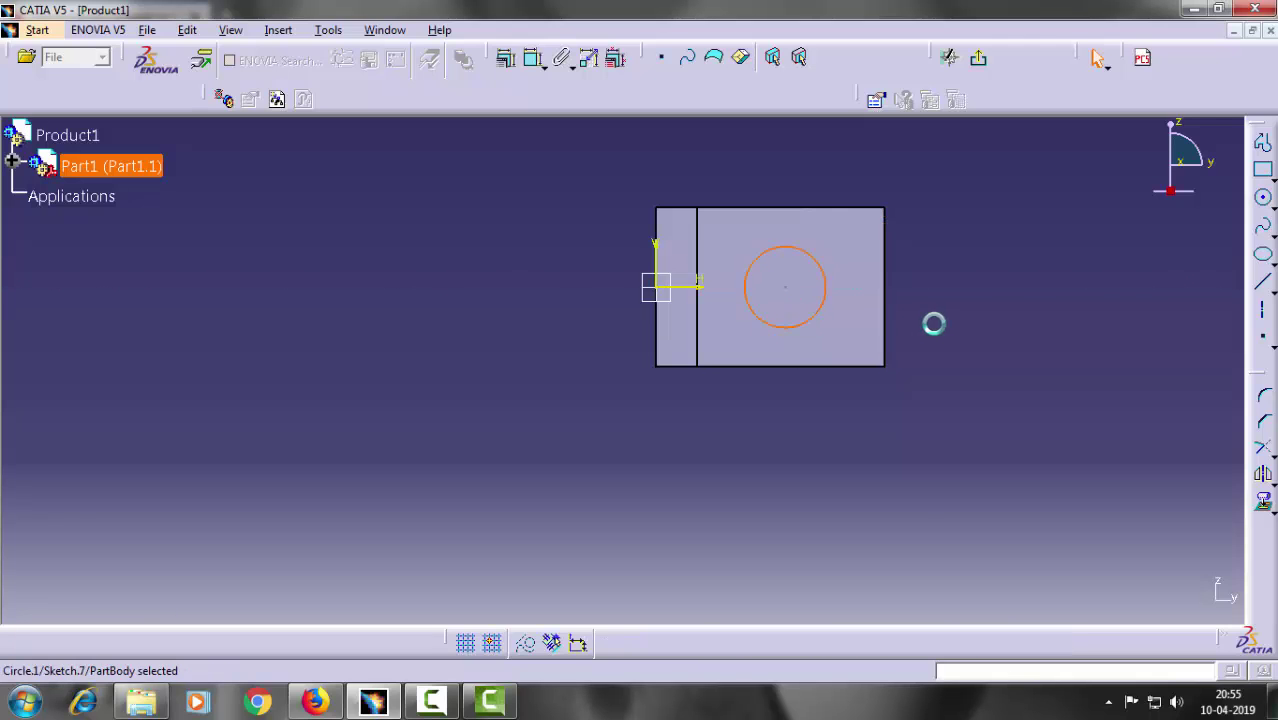
pyautogui.click(978, 57)
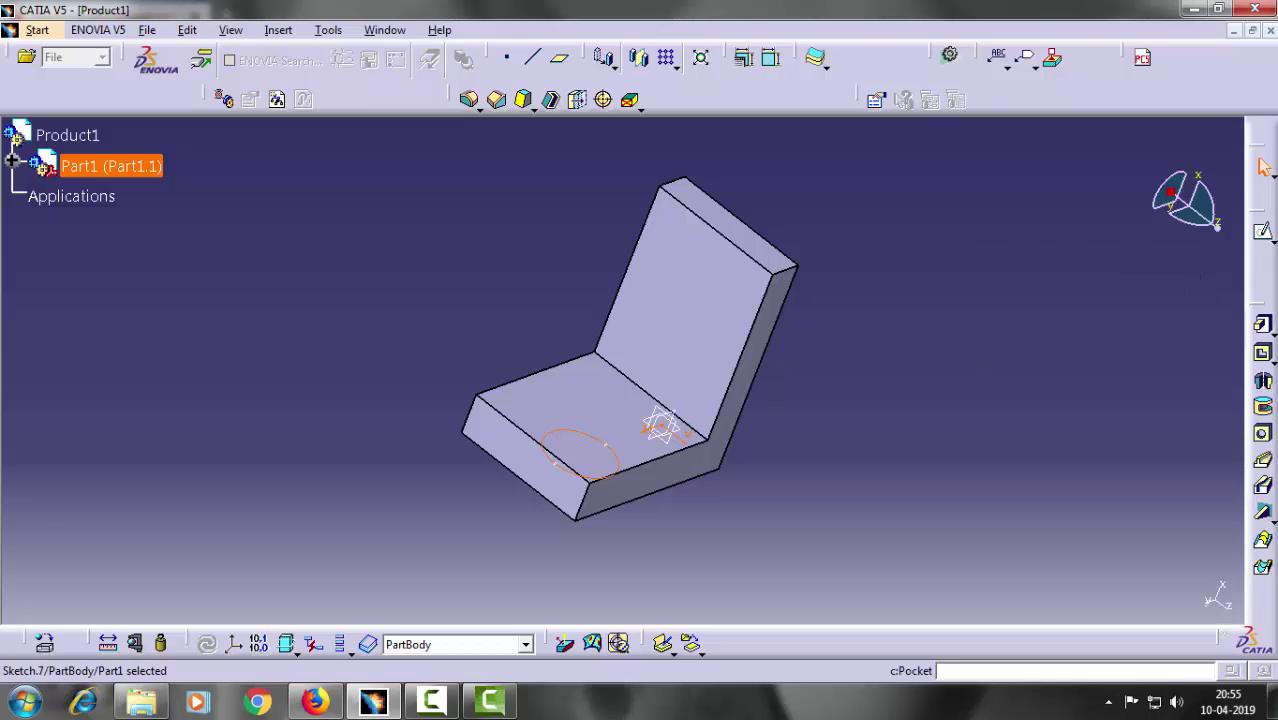
# - Pad the circle 232 mm upward into a cylinder on the horizontal leg
pyautogui.click(1262, 325)
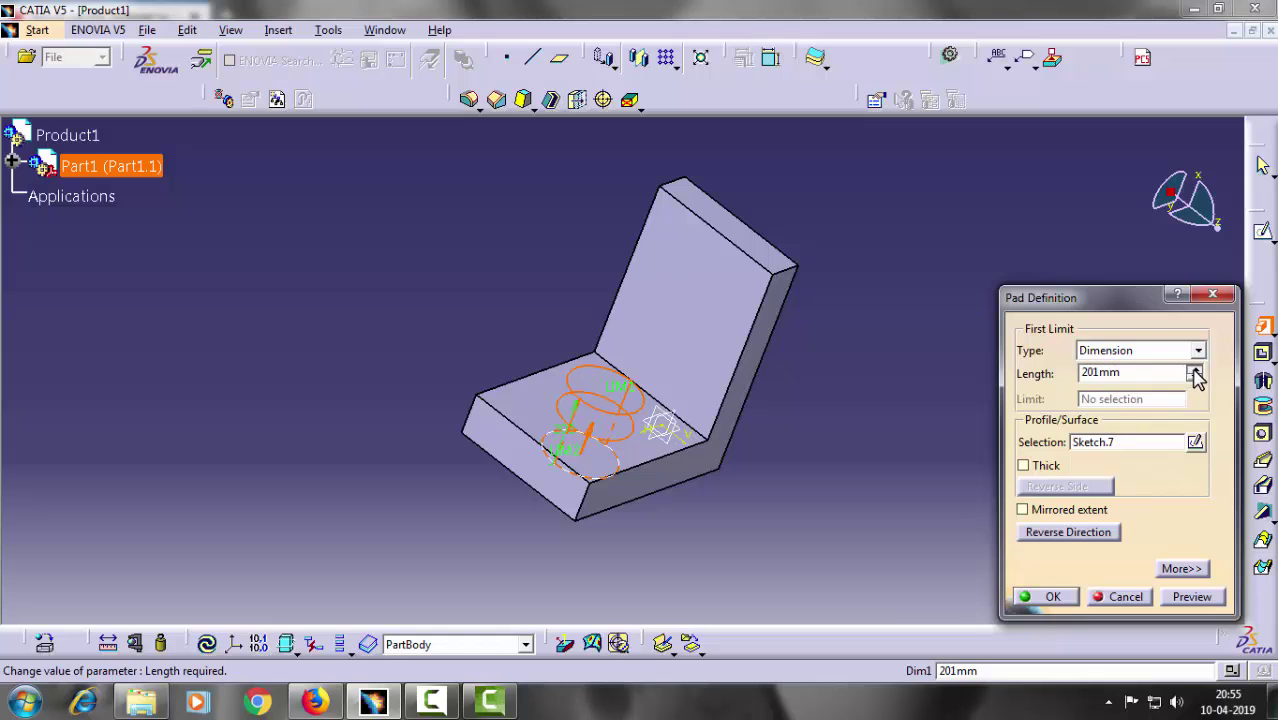
pyautogui.moveTo(1196, 373); pyautogui.dragTo(1194, 371)
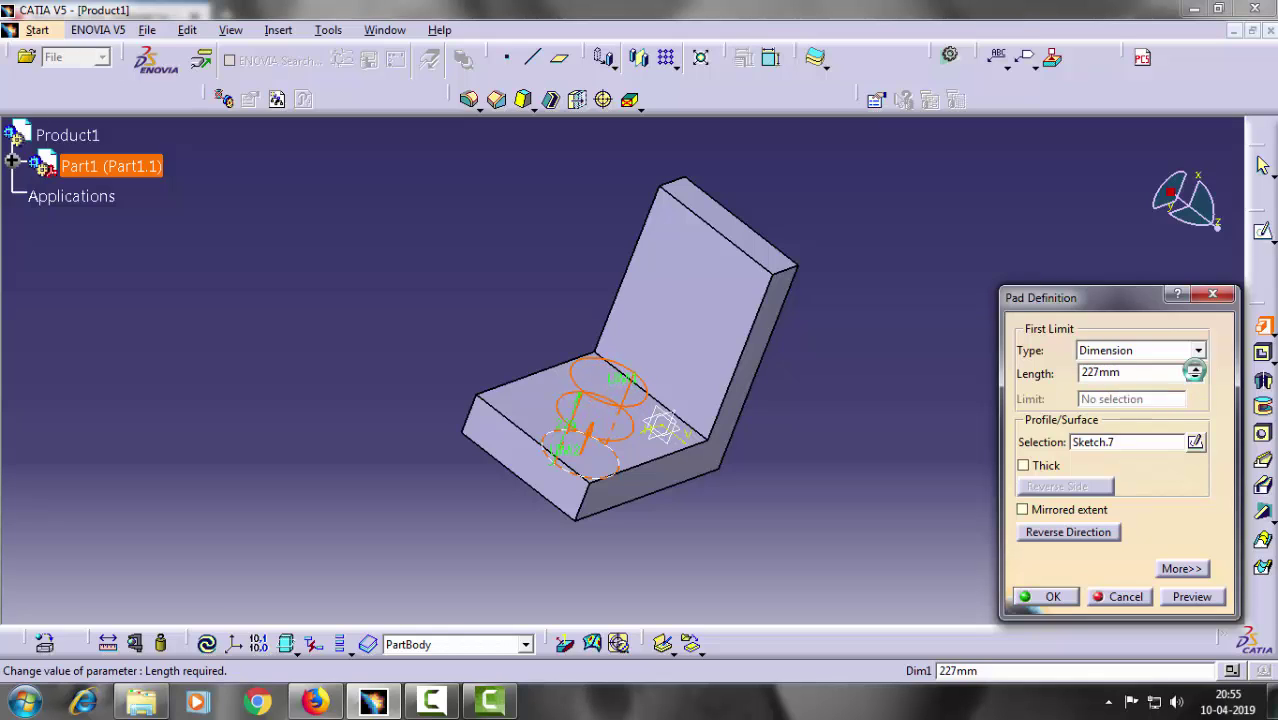
pyautogui.moveTo(1194, 371); pyautogui.dragTo(1194, 372)
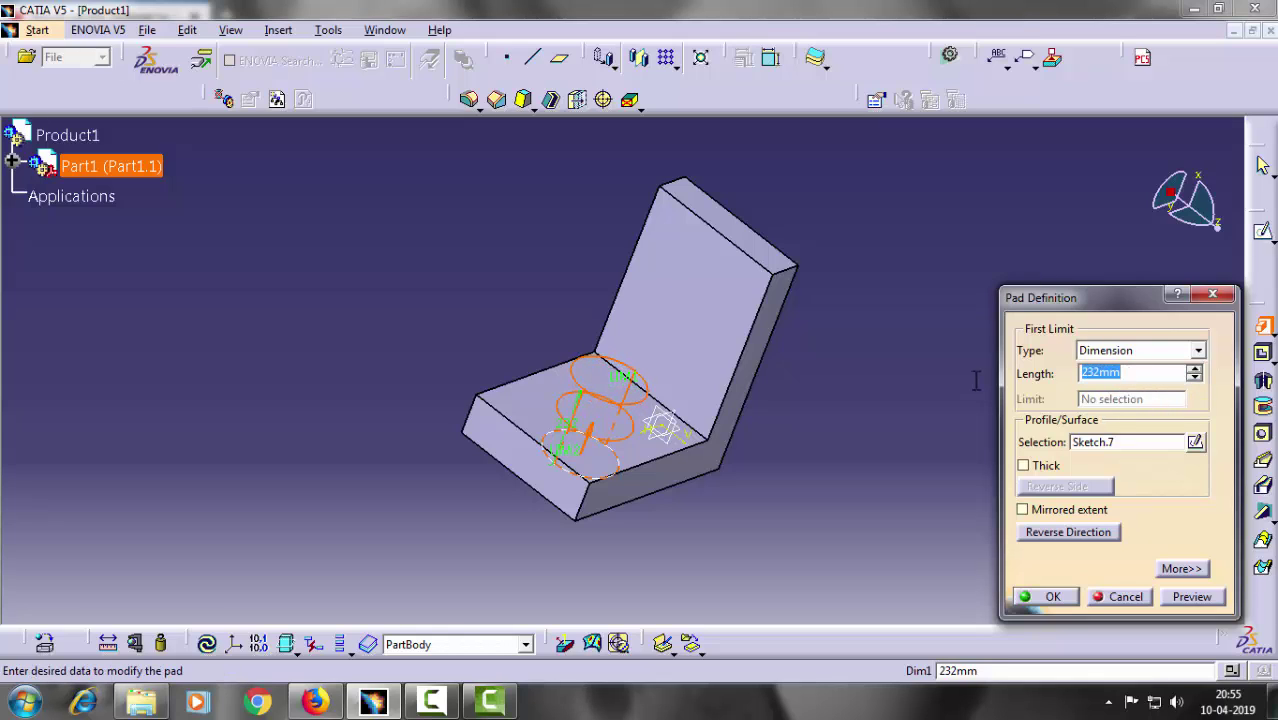
pyautogui.press('Return')
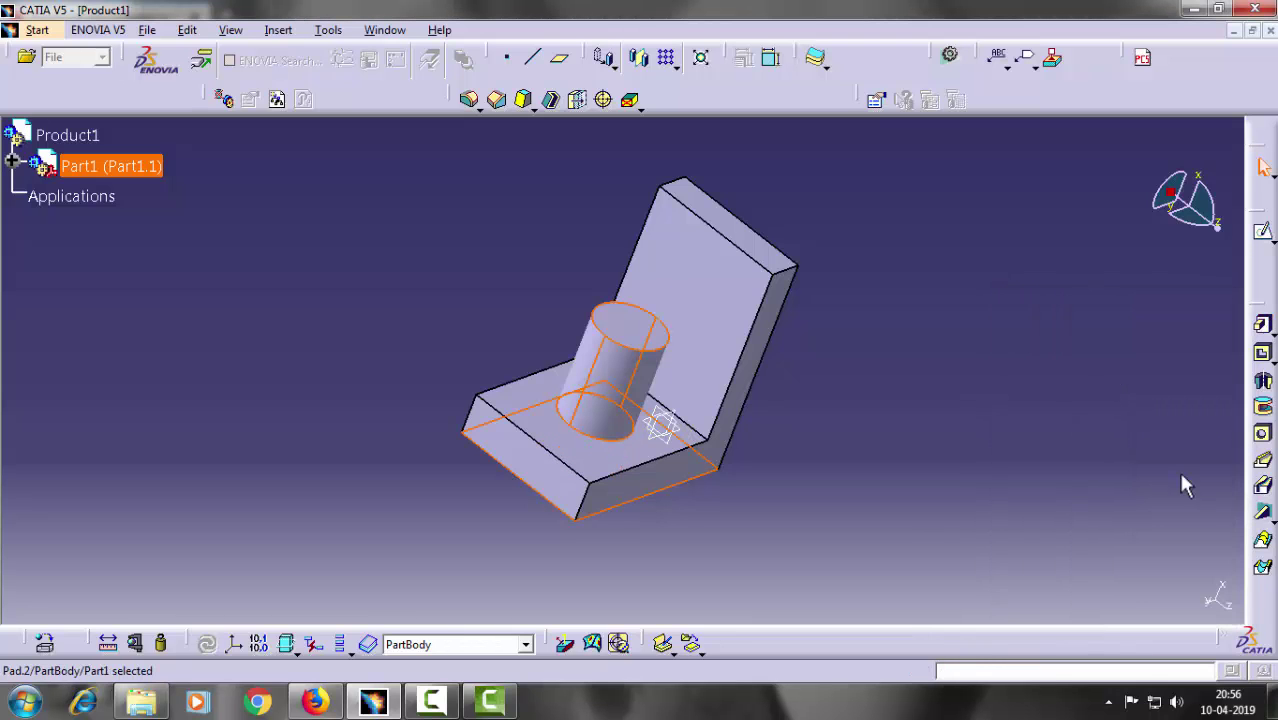
pyautogui.click(376, 434)
pyautogui.moveTo(376, 434); pyautogui.dragTo(574, 519, button='middle')
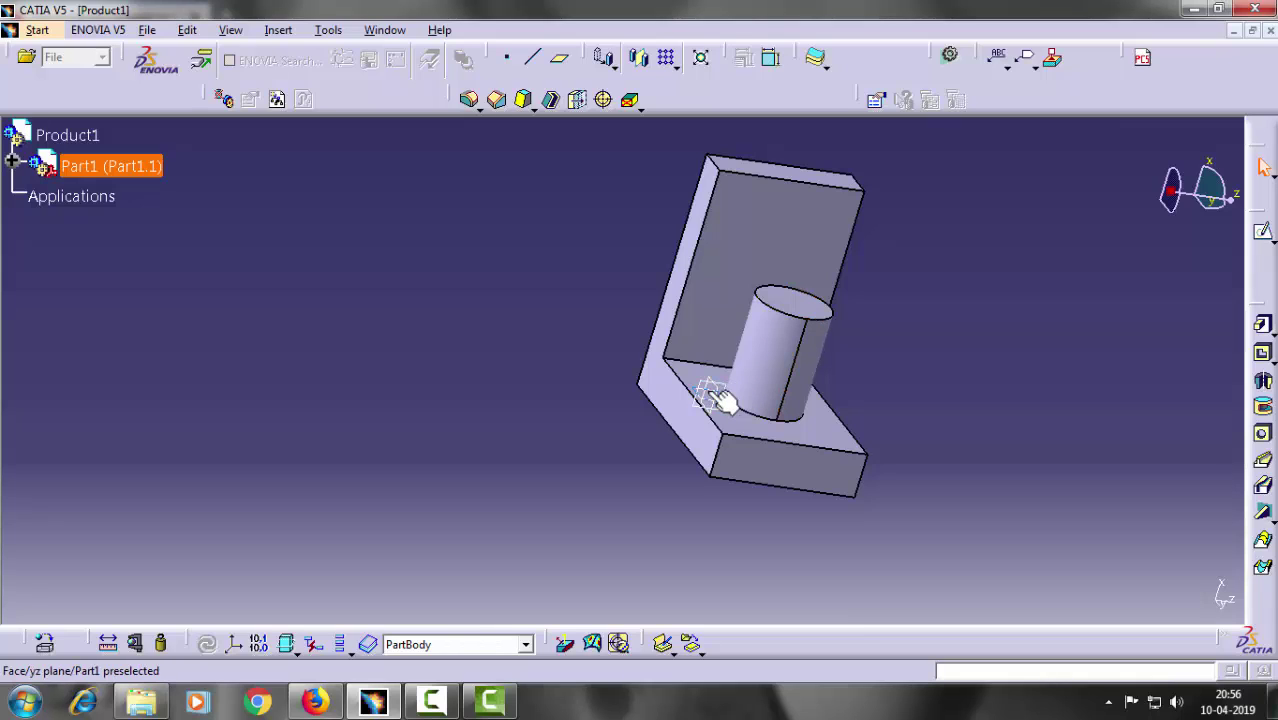
# - Open a sketch on the zx plane and draw a slanted line from the cylinder's top corner to the upright wall
pyautogui.click(718, 385)
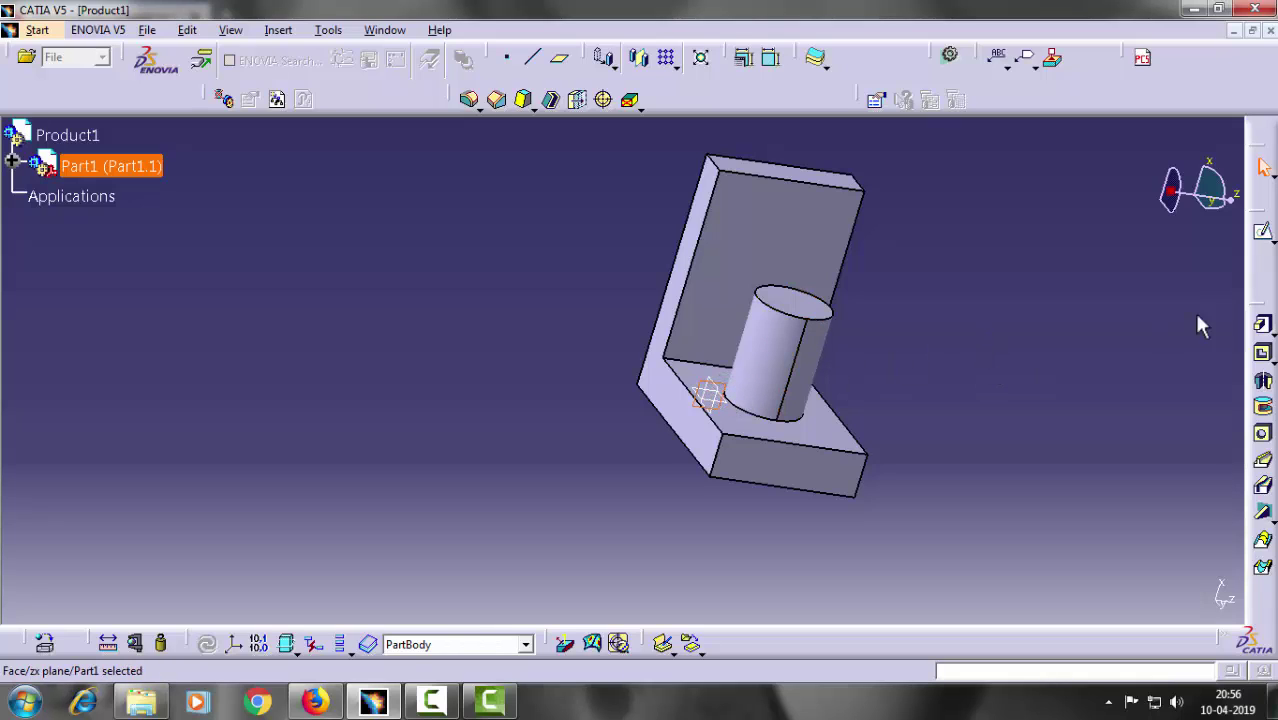
pyautogui.click(1262, 231)
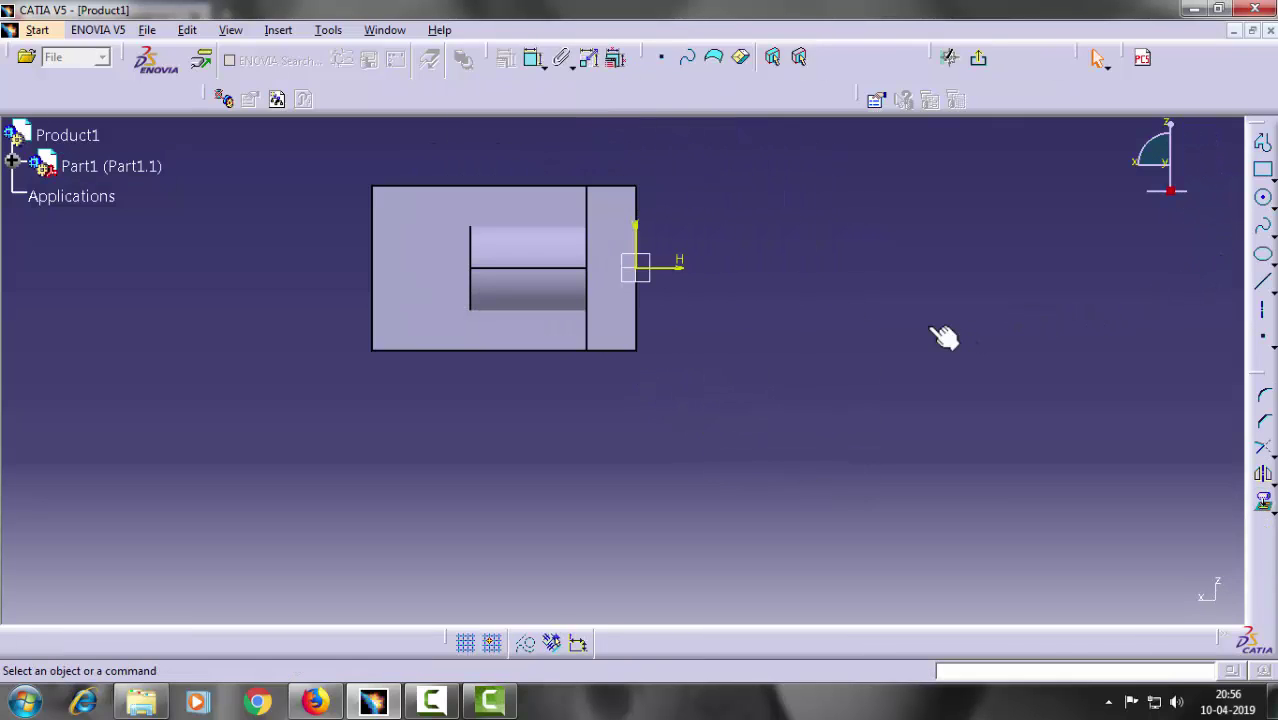
pyautogui.click(1265, 290)
pyautogui.moveTo(566, 176); pyautogui.dragTo(650, 282, button='middle')
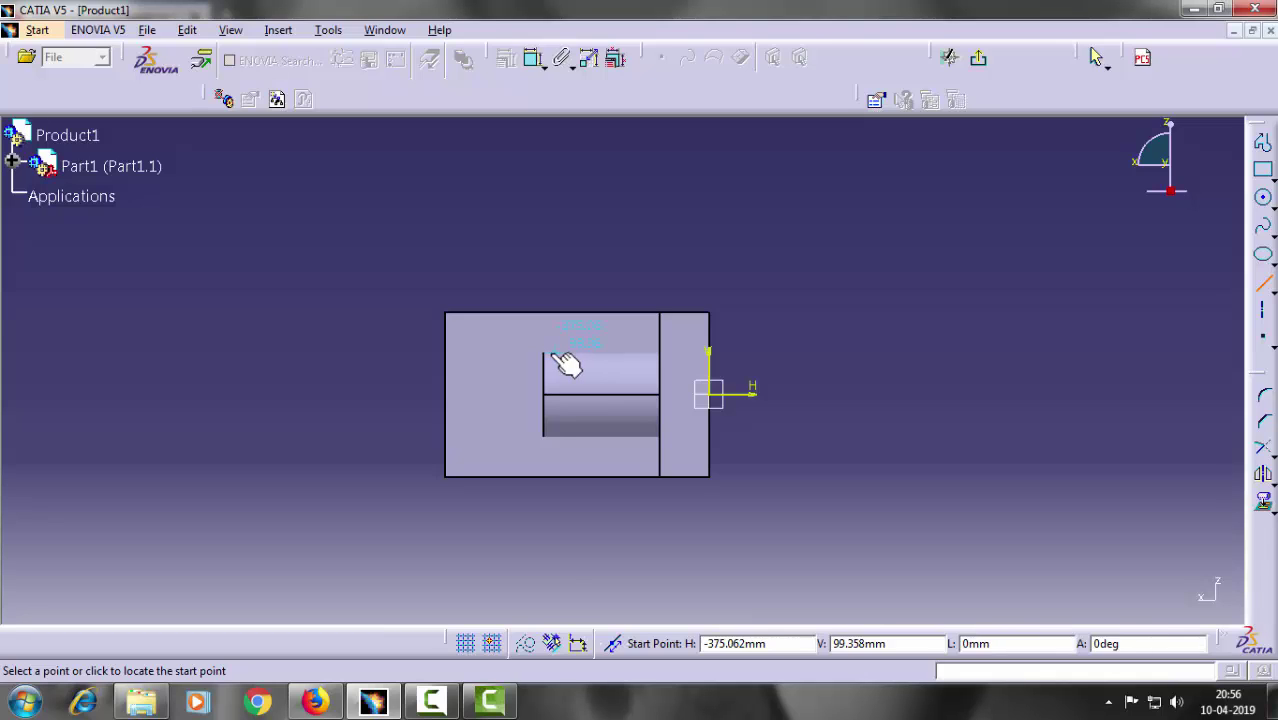
pyautogui.click(541, 352)
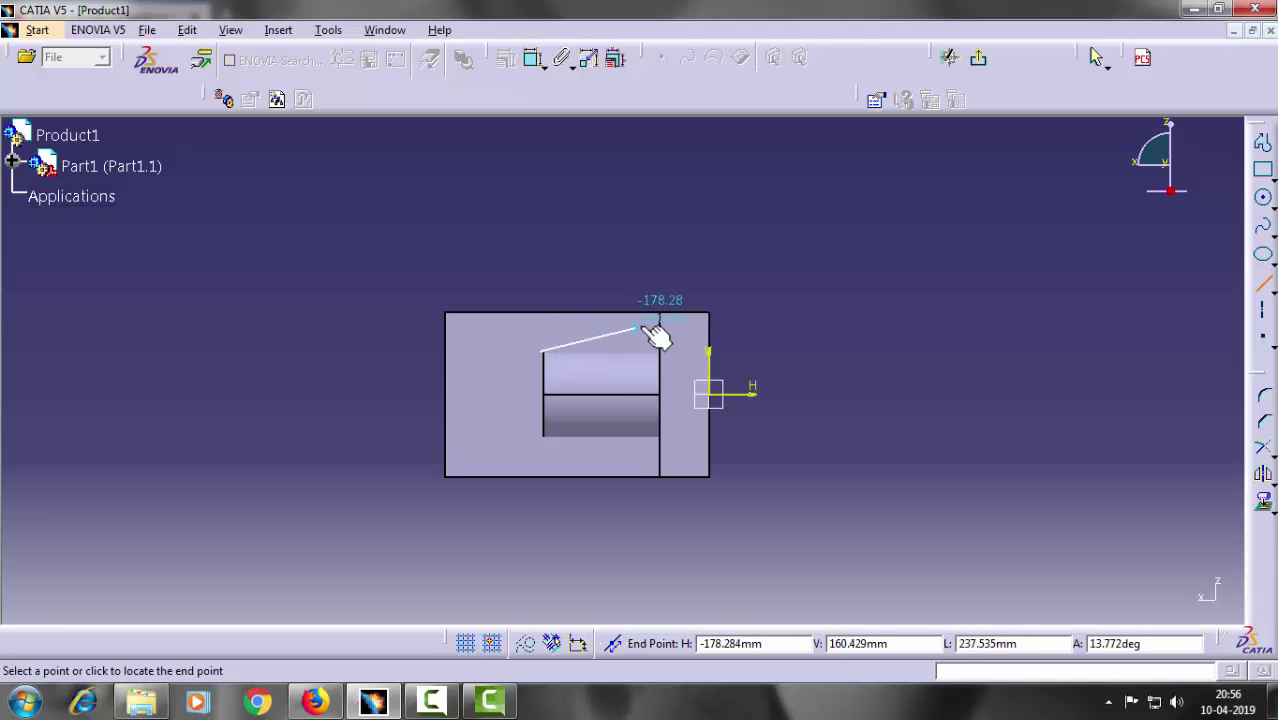
pyautogui.click(660, 326)
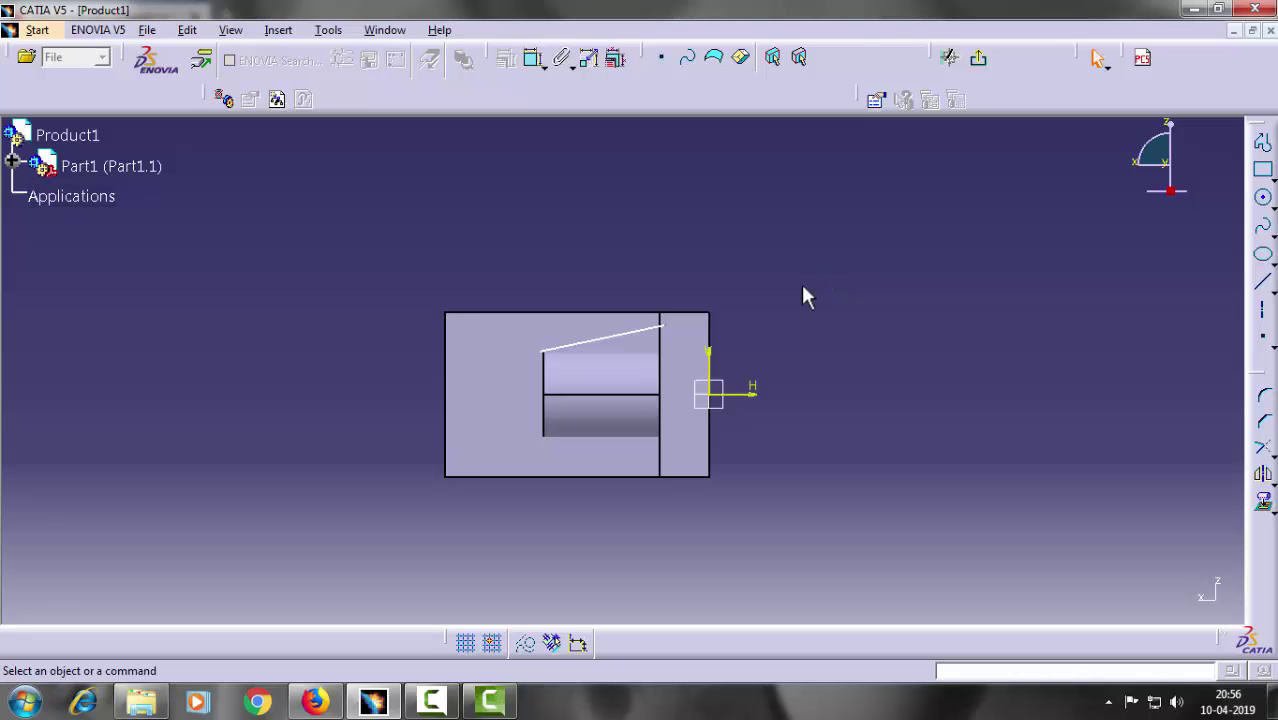
pyautogui.click(645, 345)
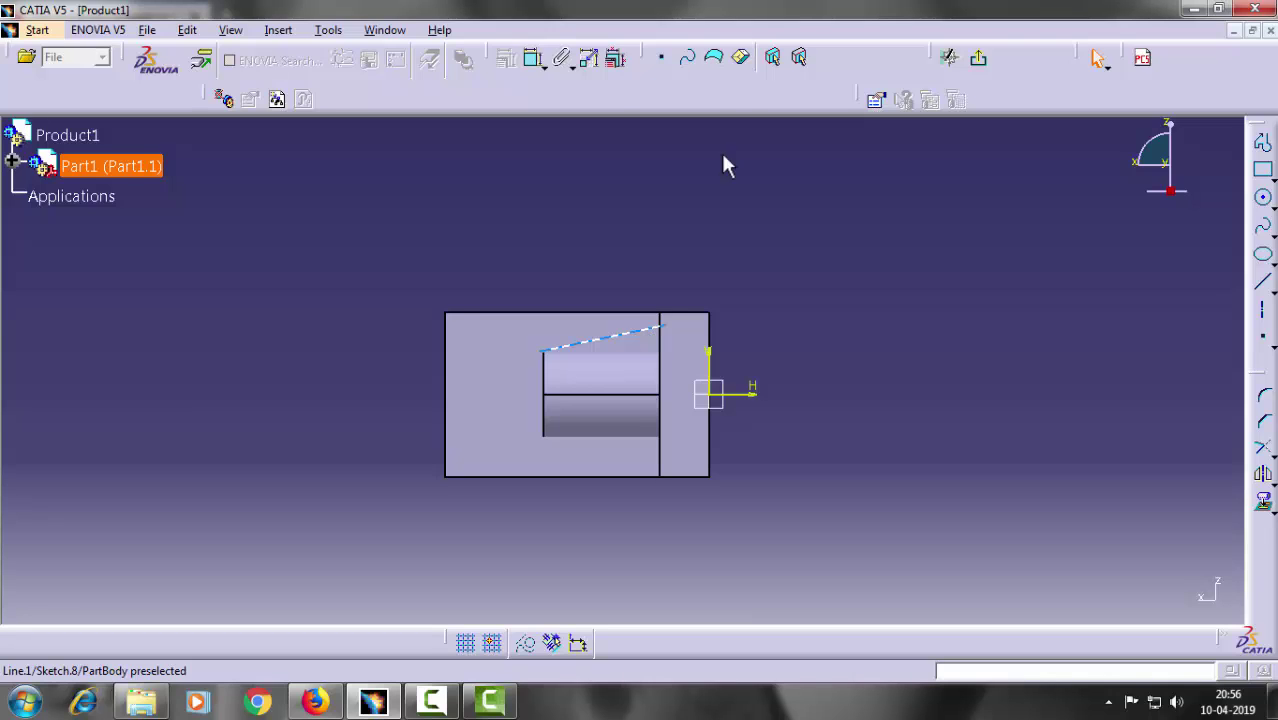
# - Dimension the line endpoint's distance to the wall edge and set it to 0
pyautogui.click(533, 57)
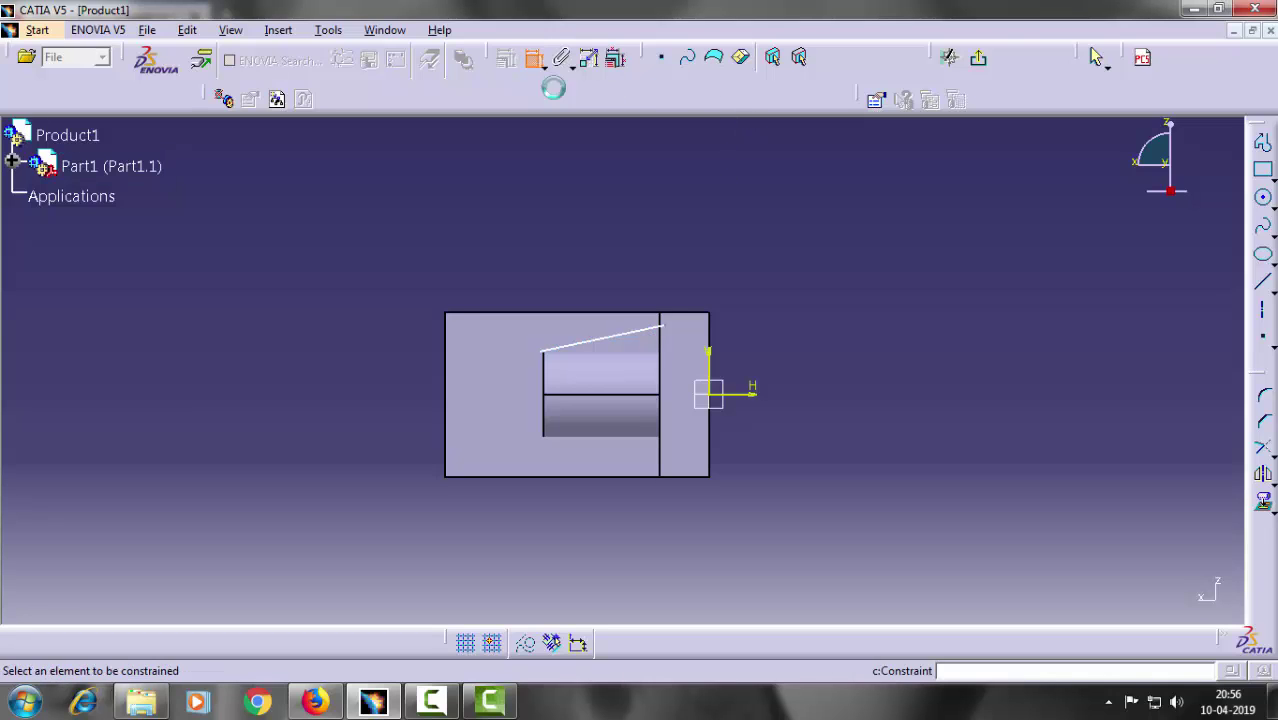
pyautogui.click(665, 326)
pyautogui.click(662, 341)
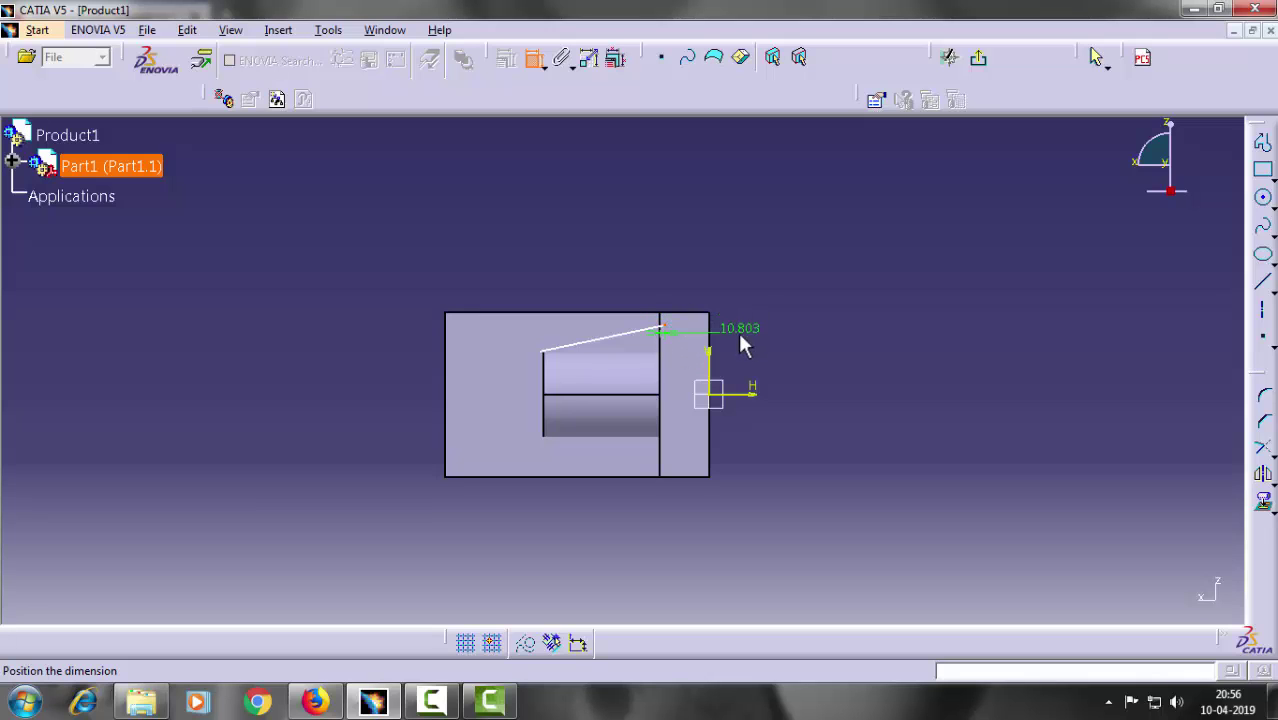
pyautogui.click(745, 252)
pyautogui.doubleClick(755, 250)
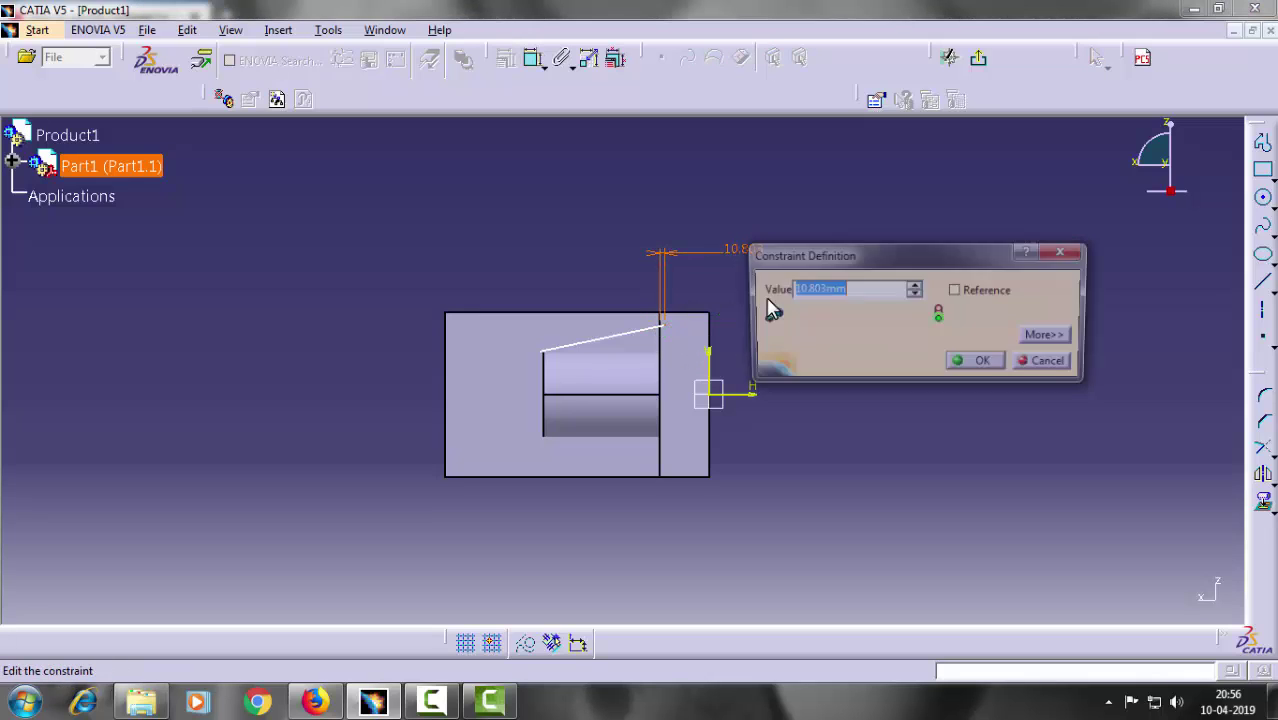
pyautogui.write('0')
pyautogui.press('Return')
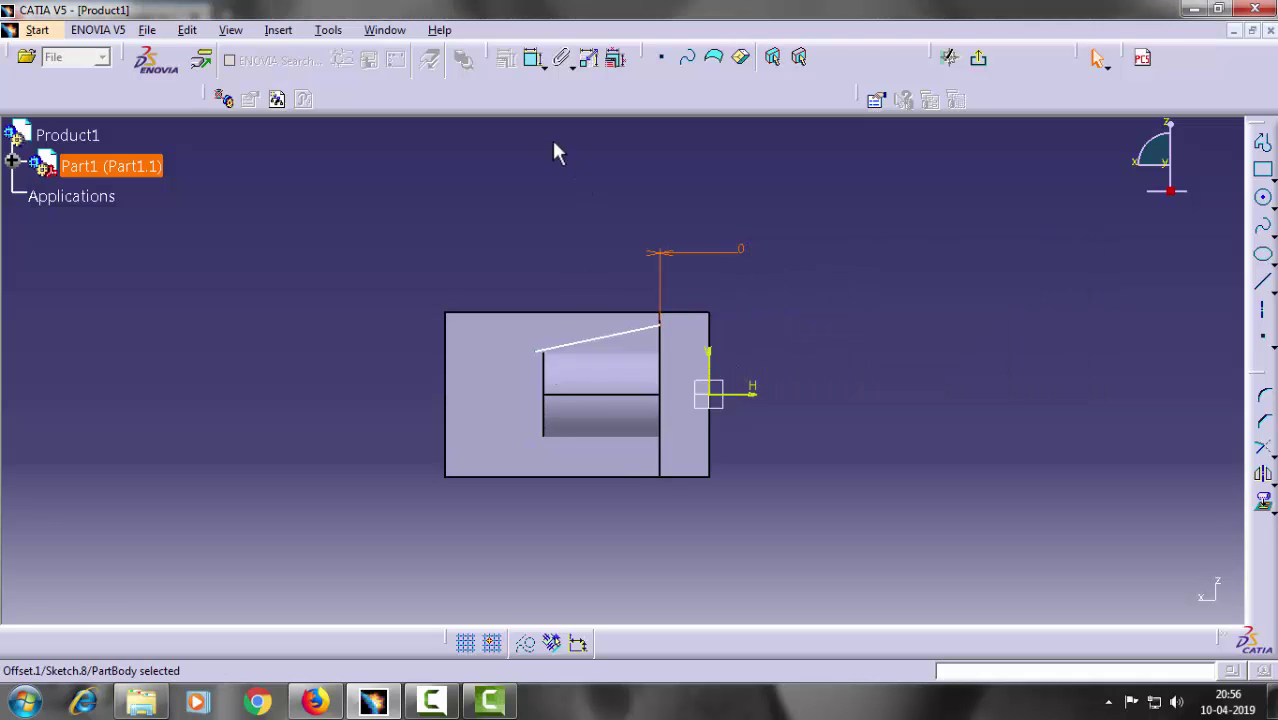
# - Add an angle dimension between the sloping line and the cylinder edge, then delete it
pyautogui.click(535, 60)
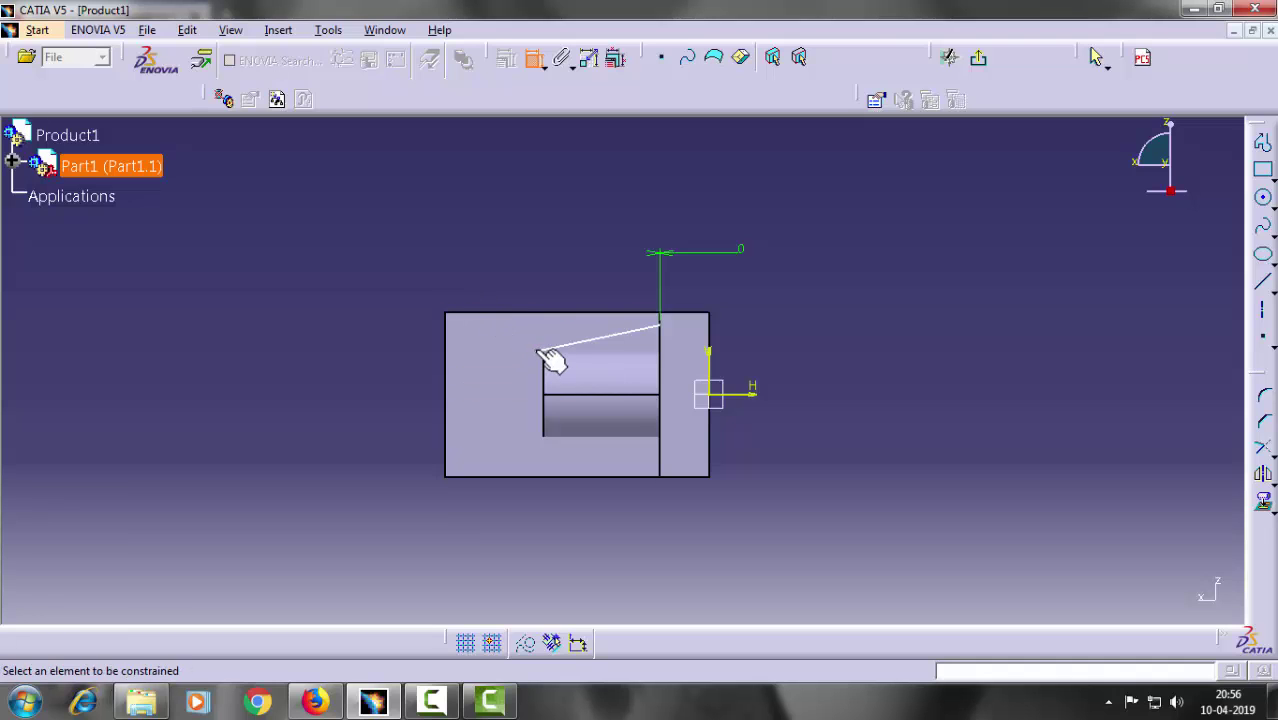
pyautogui.click(542, 356)
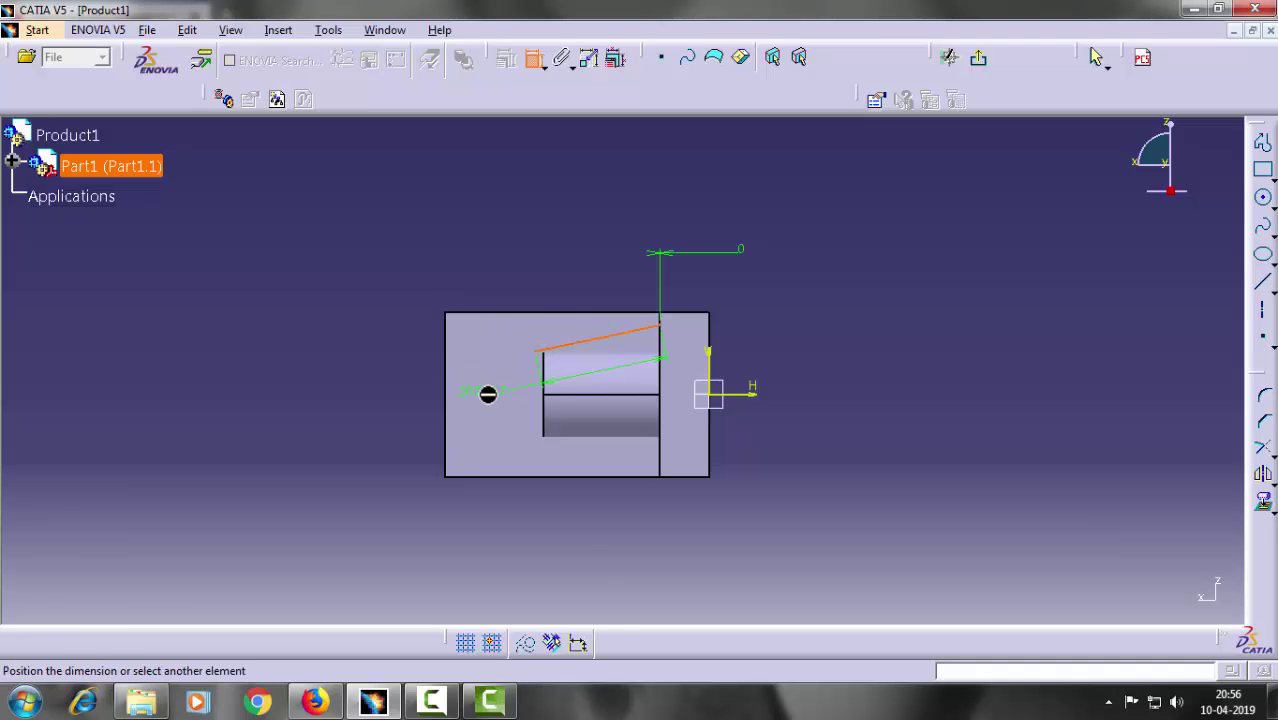
pyautogui.click(546, 373)
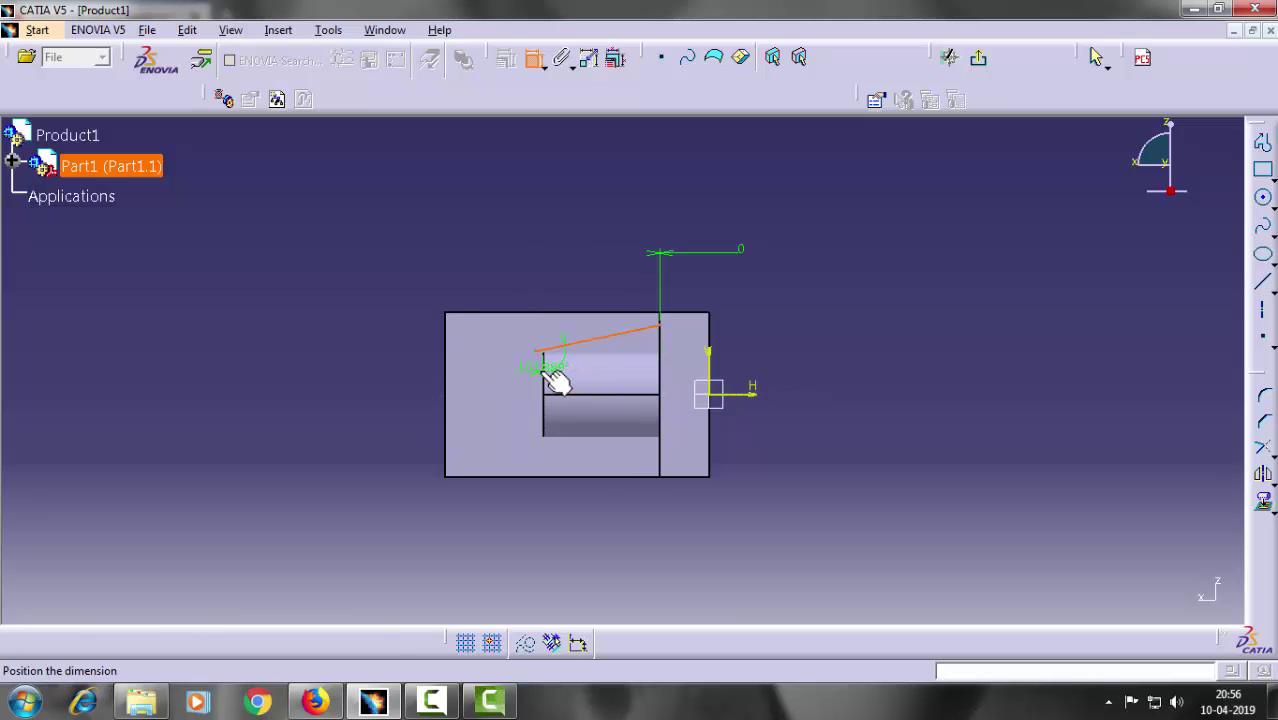
pyautogui.doubleClick(555, 378)
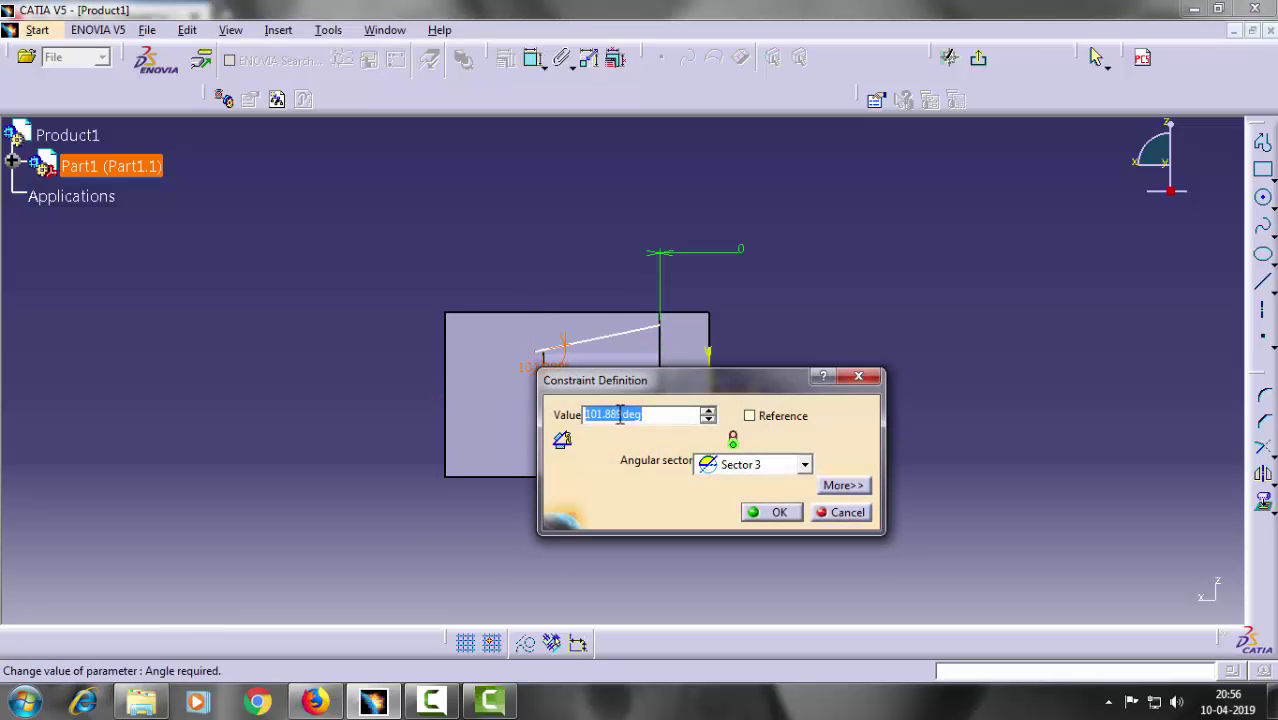
pyautogui.click(858, 376)
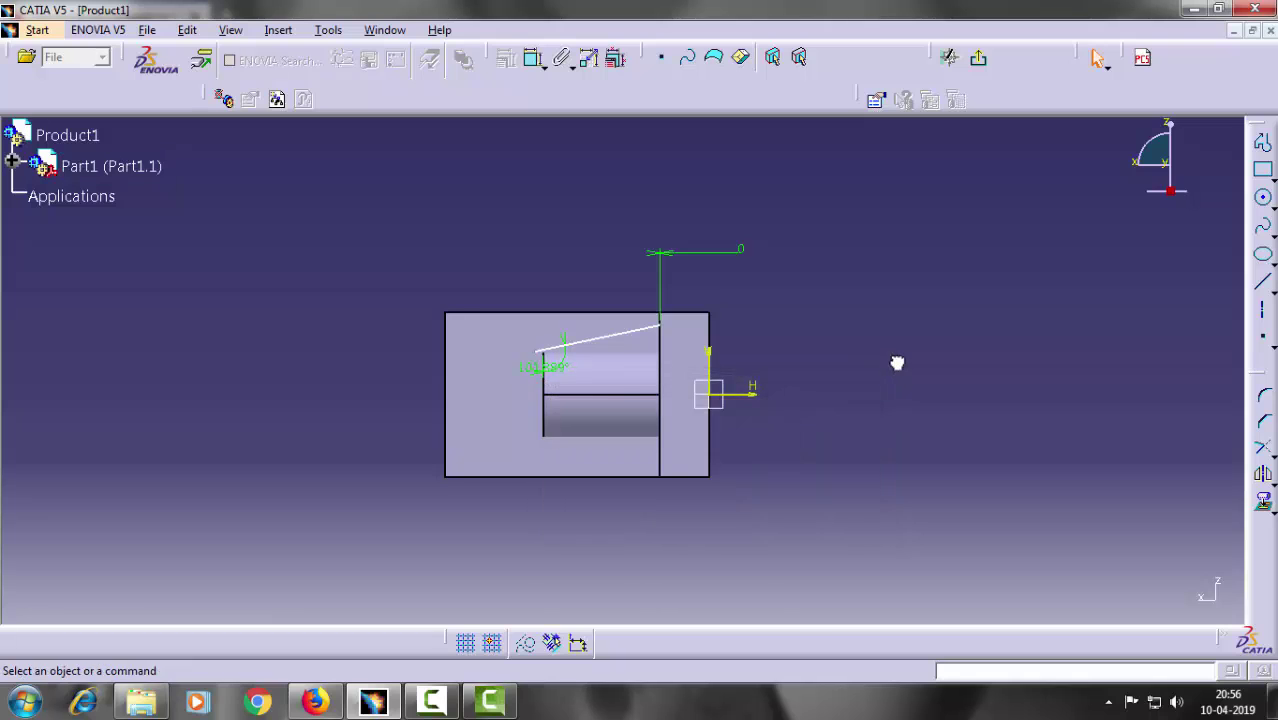
pyautogui.rightClick(552, 370)
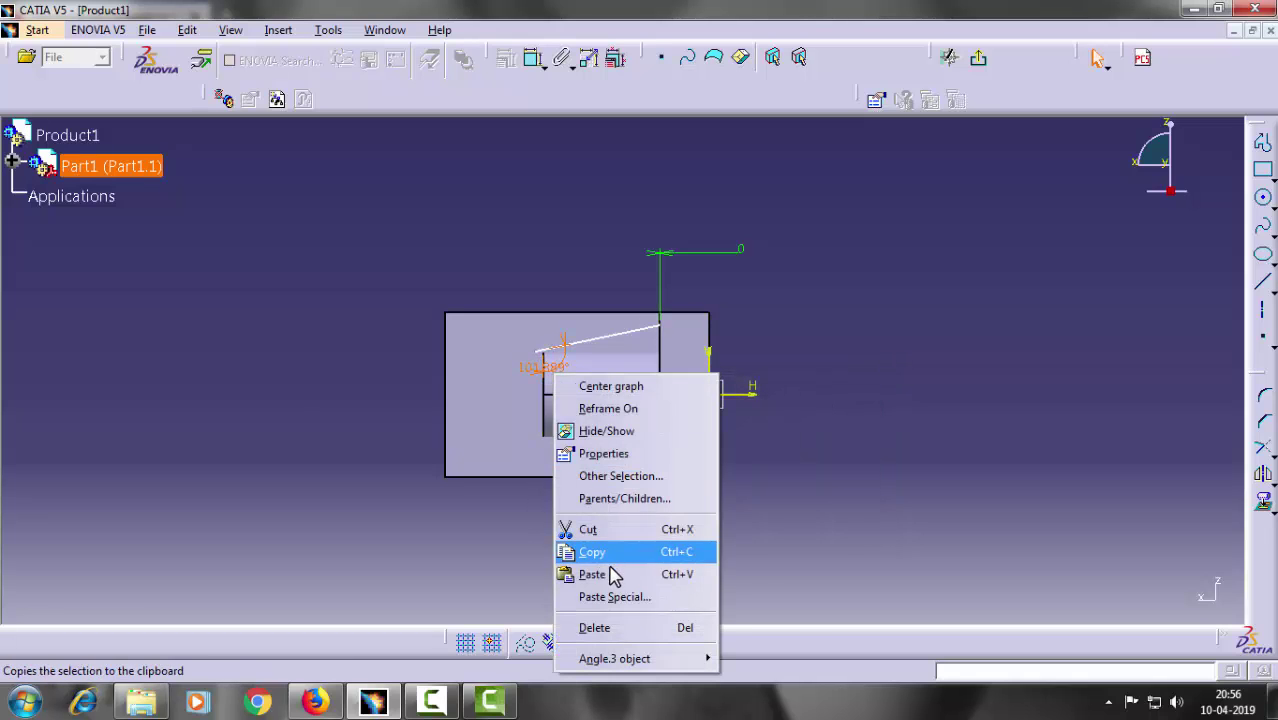
pyautogui.click(612, 627)
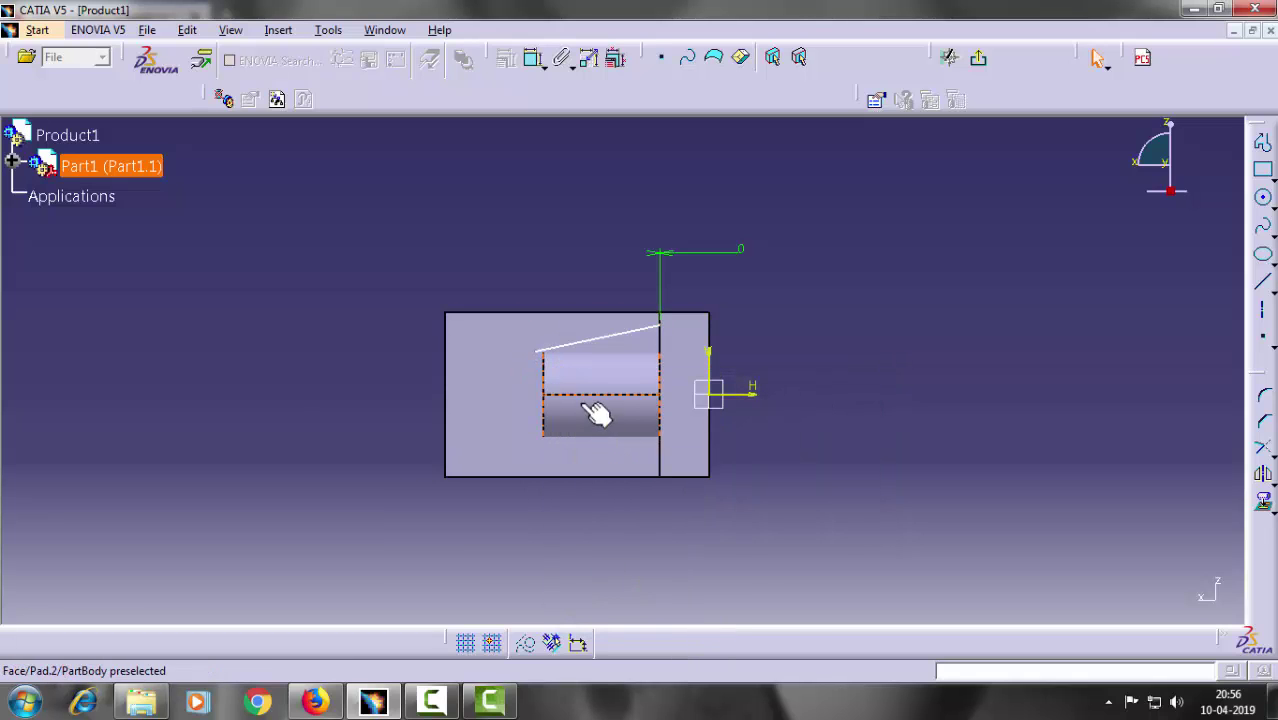
# - Constrain the line's lower end to a 0 offset from the cylinder's side edge
pyautogui.moveTo(542, 422)
pyautogui.keyDown('ctrl'); pyautogui.mouseDown(button='middle')
pyautogui.moveTo(537, 371)
pyautogui.moveTo(599, 292)
pyautogui.moveTo(450, 220)
pyautogui.mouseUp(button='middle'); pyautogui.keyUp('ctrl')
pyautogui.click(534, 59)
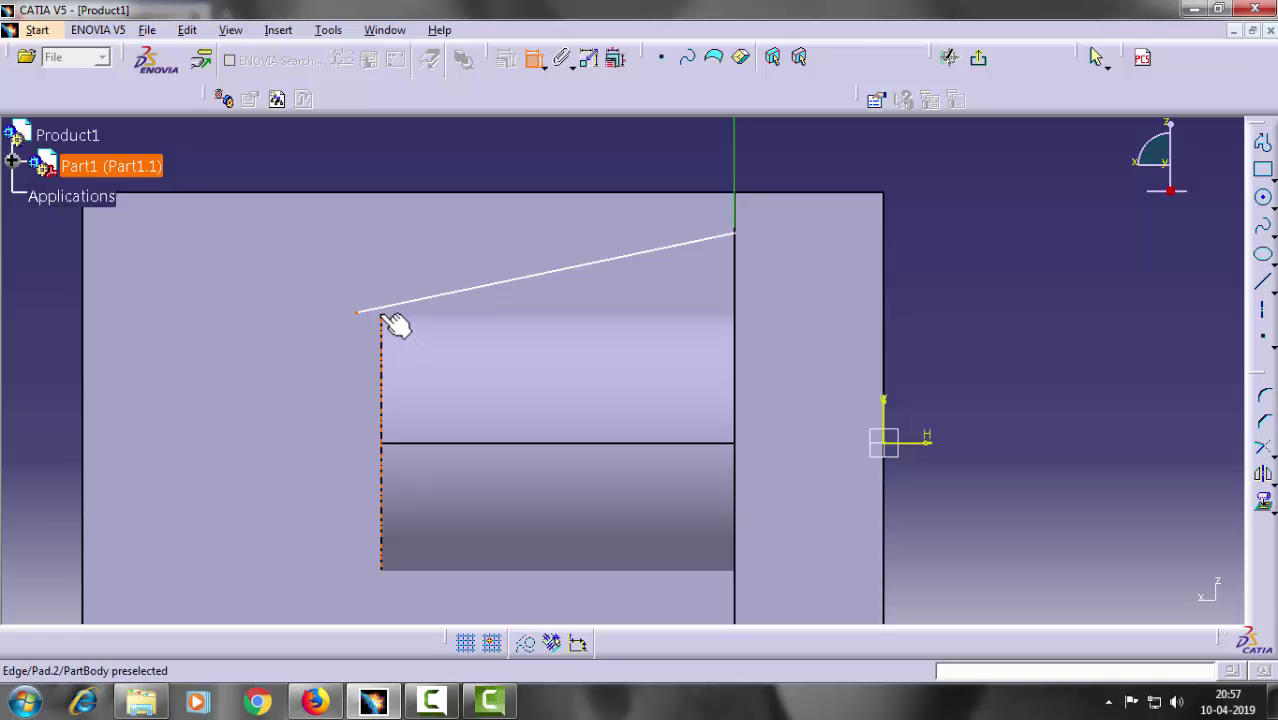
pyautogui.click(383, 318)
pyautogui.click(368, 258)
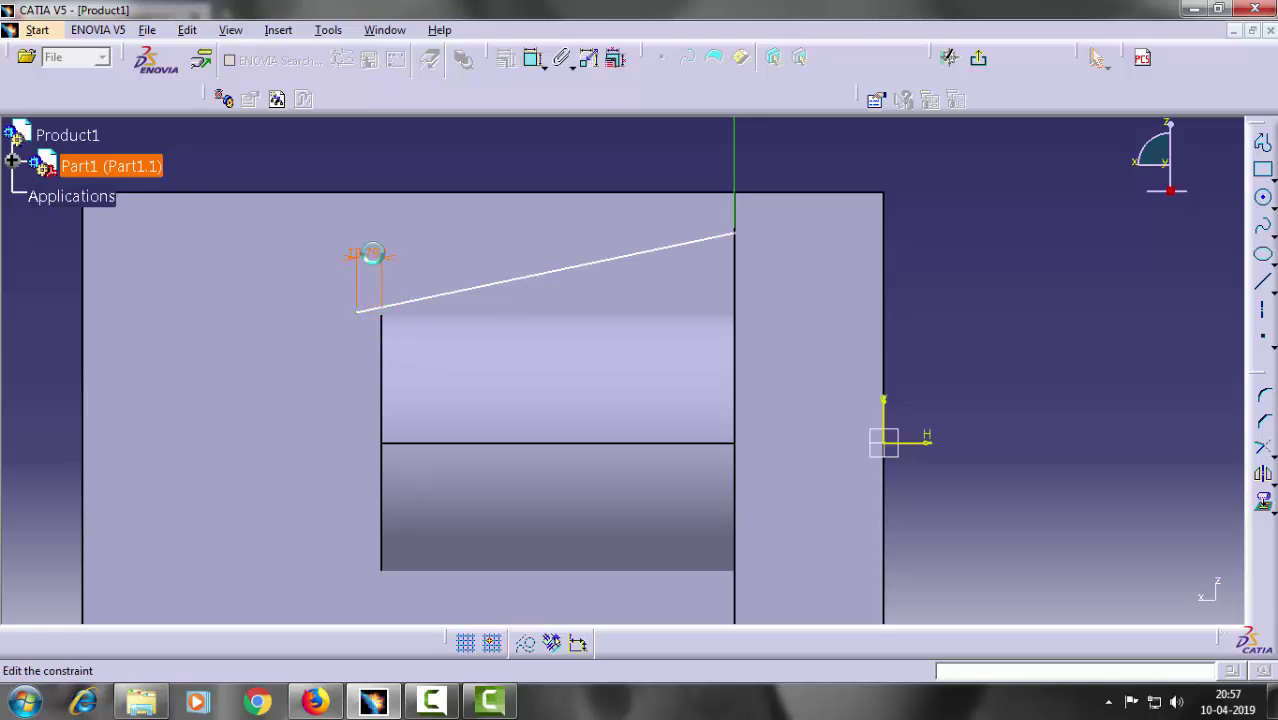
pyautogui.doubleClick(355, 254)
pyautogui.write('9')
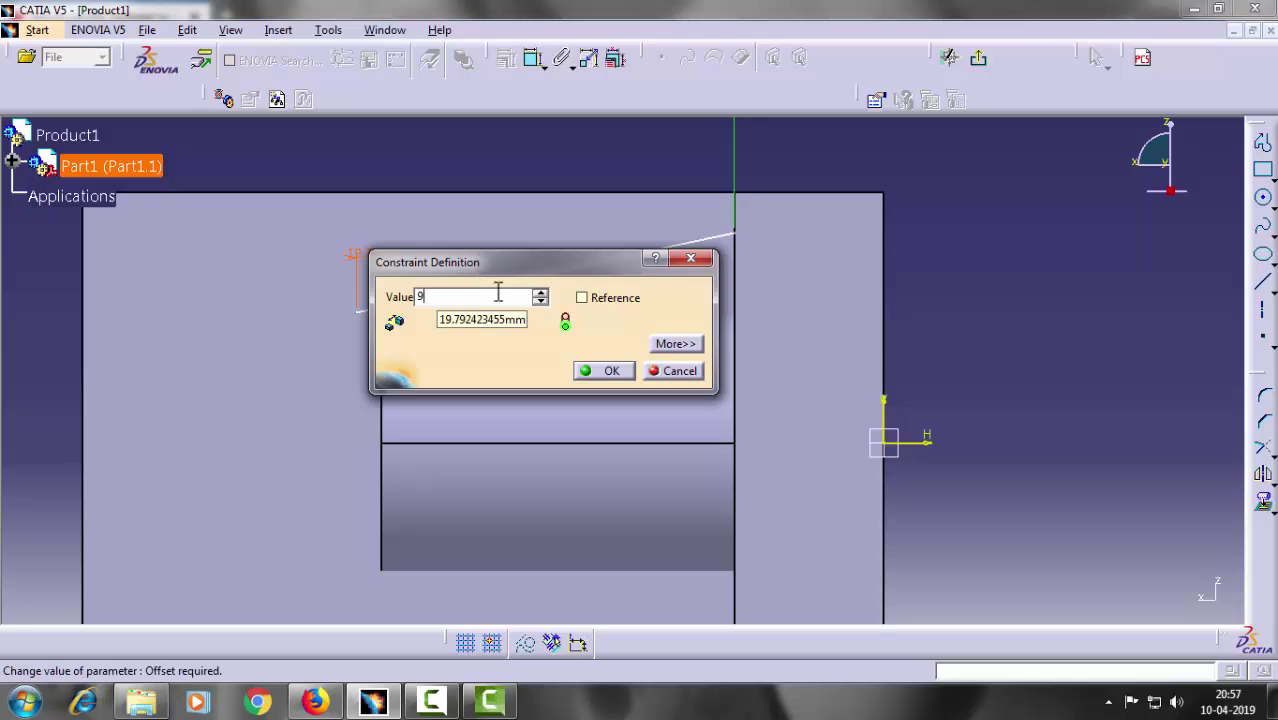
pyautogui.press('Return')
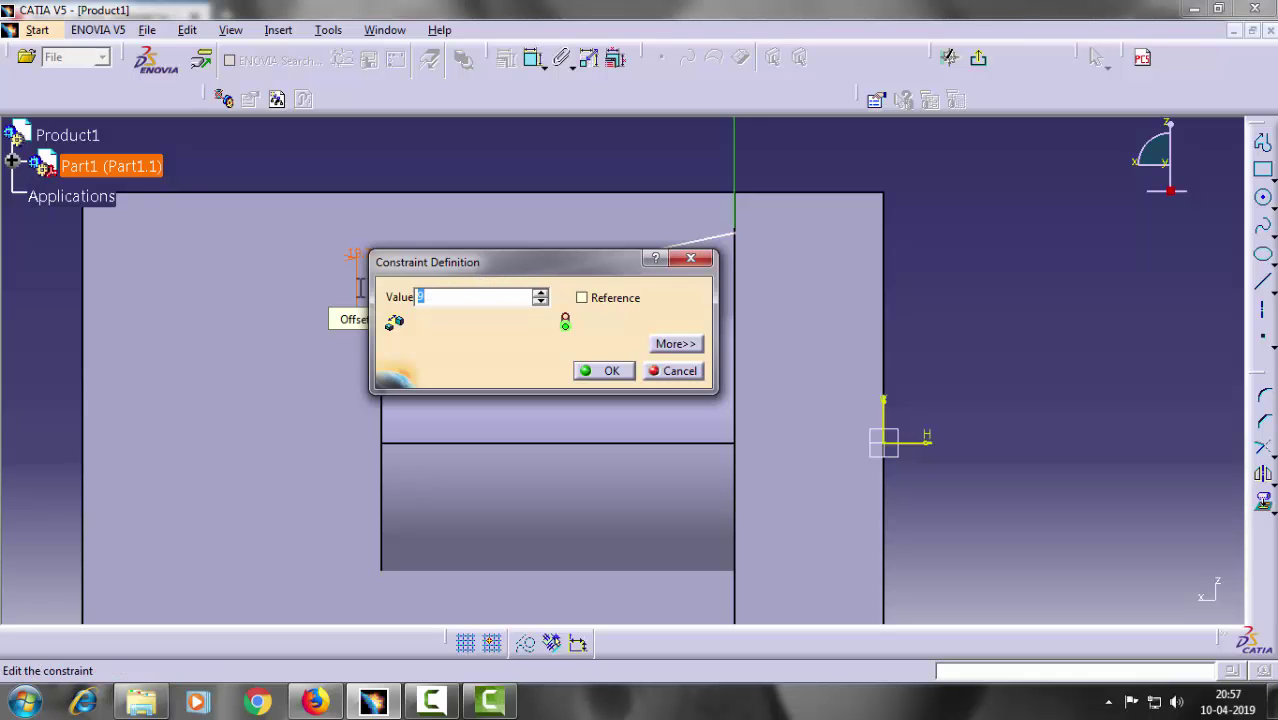
pyautogui.press('Return')
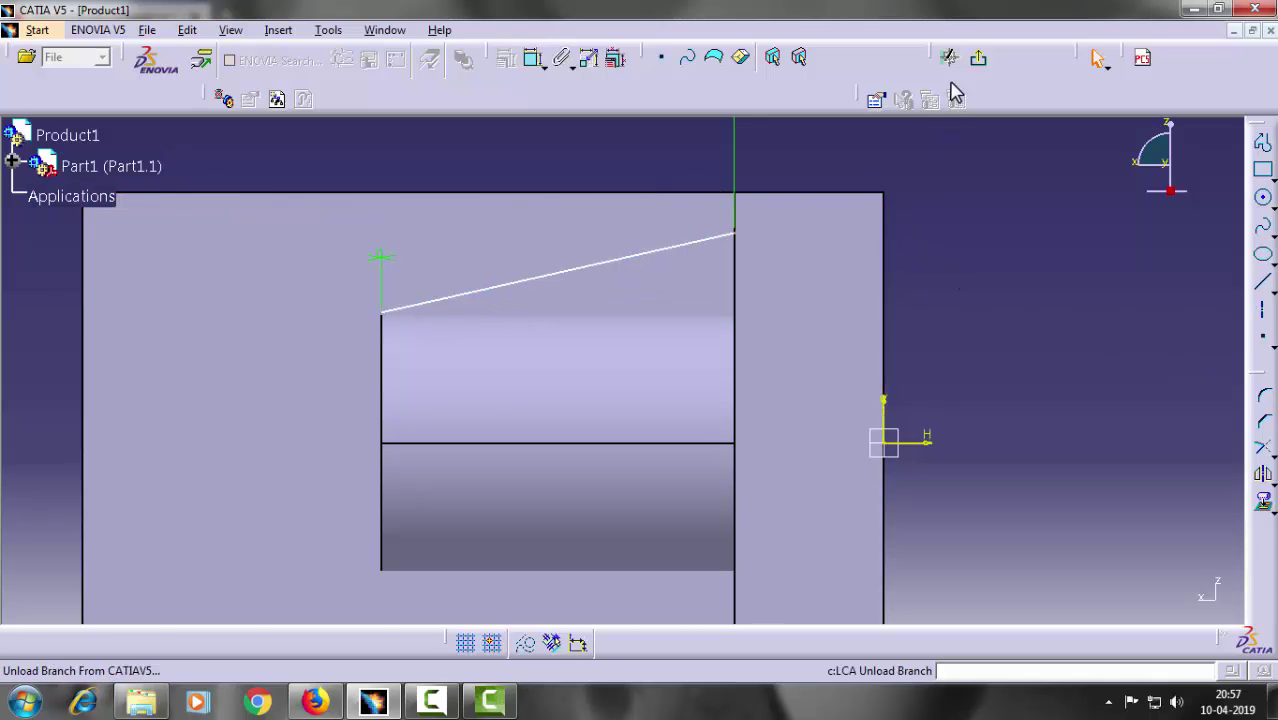
# - Exit the sketcher and delete Sketch.8 with its slanted line
pyautogui.click(978, 58)
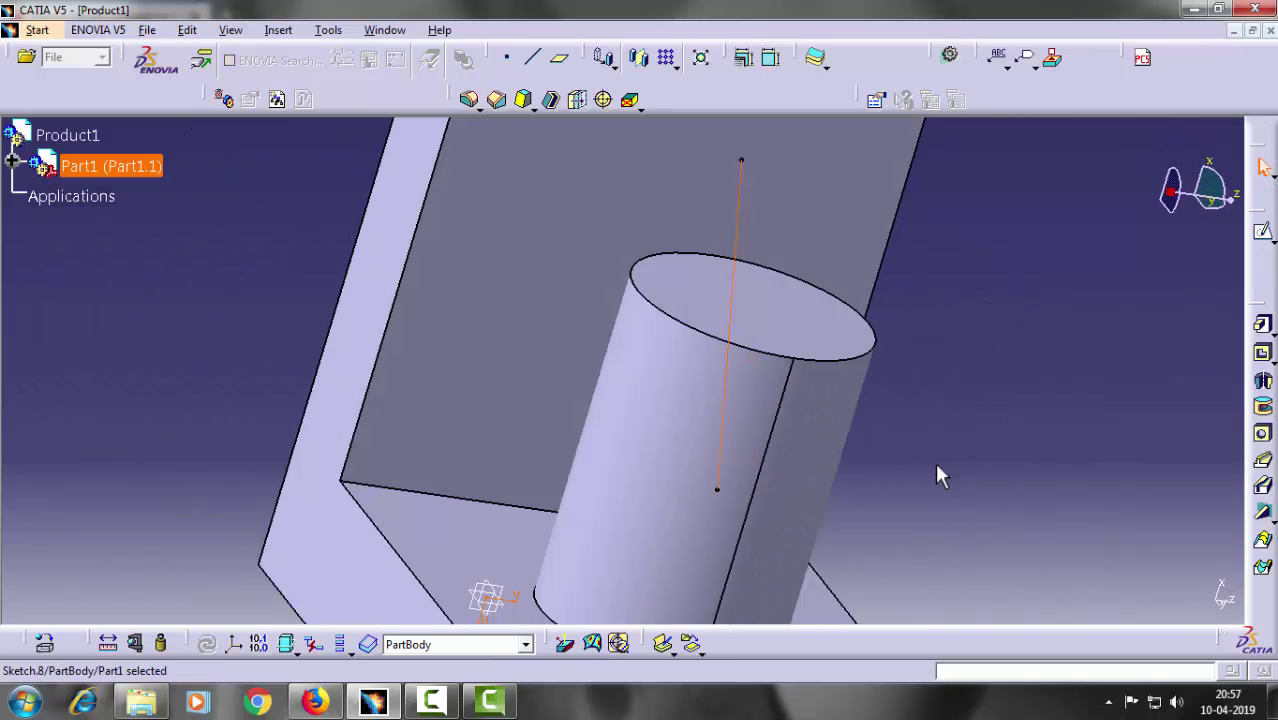
pyautogui.moveTo(937, 466)
pyautogui.mouseDown(button='middle')
pyautogui.moveTo(830, 465)
pyautogui.moveTo(579, 374)
pyautogui.moveTo(519, 399)
pyautogui.moveTo(422, 315)
pyautogui.moveTo(408, 345)
pyautogui.moveTo(436, 334)
pyautogui.moveTo(434, 371)
pyautogui.mouseUp(button='middle')
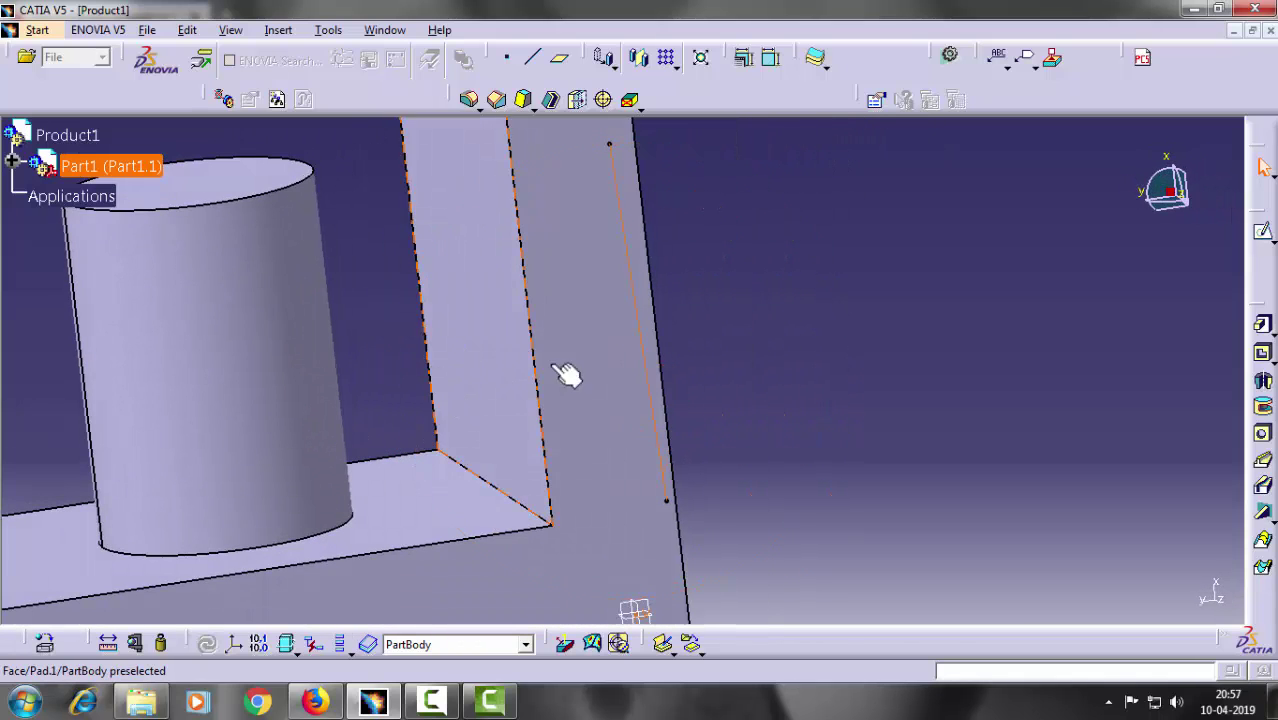
pyautogui.rightClick(643, 353)
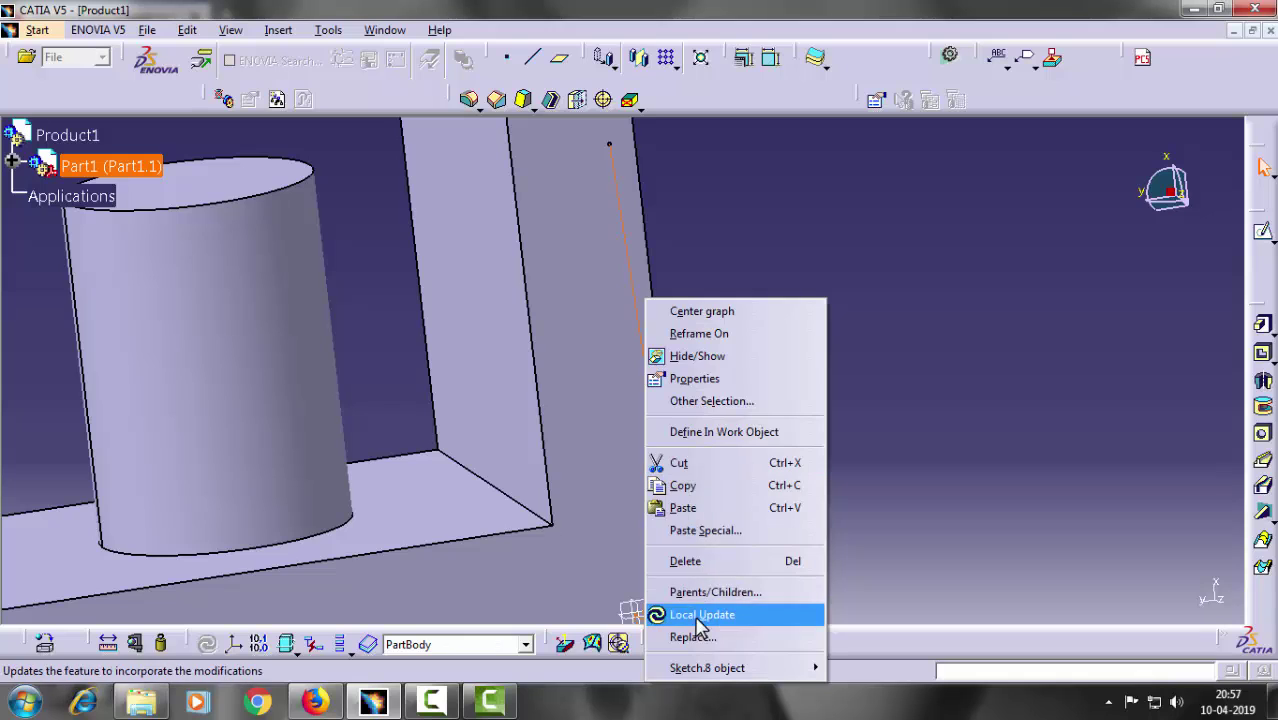
pyautogui.click(705, 566)
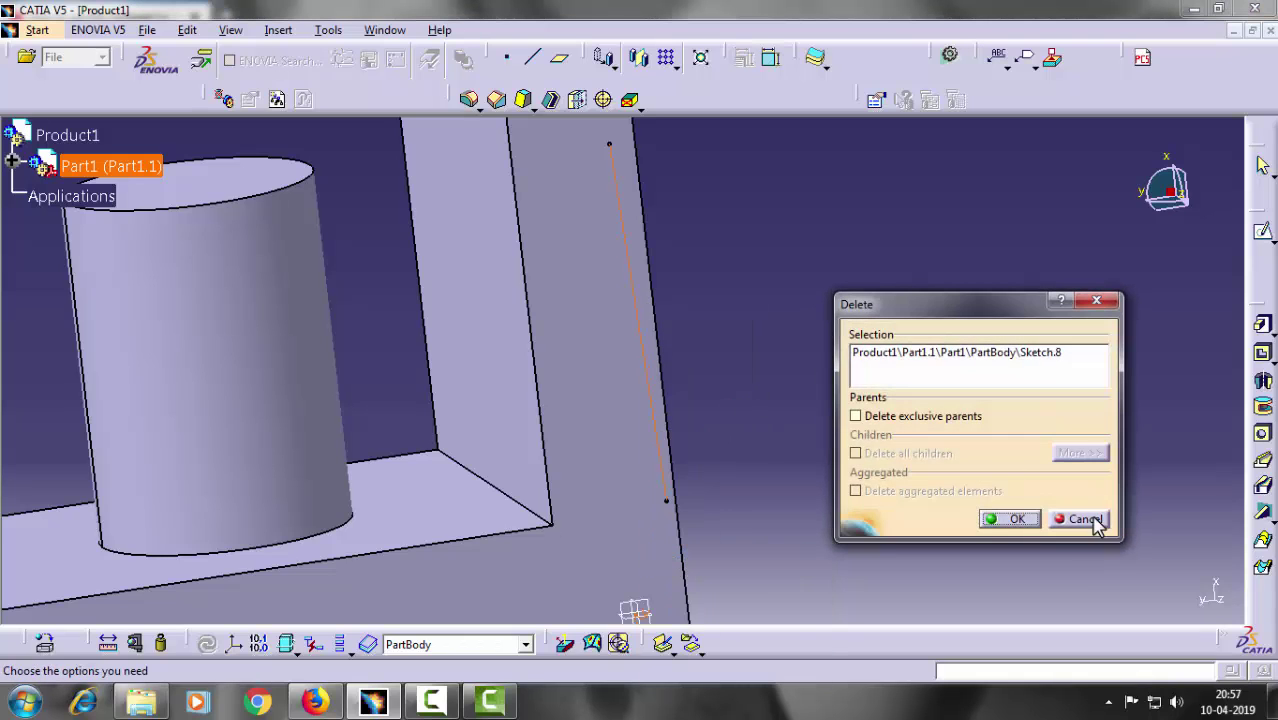
pyautogui.click(1015, 520)
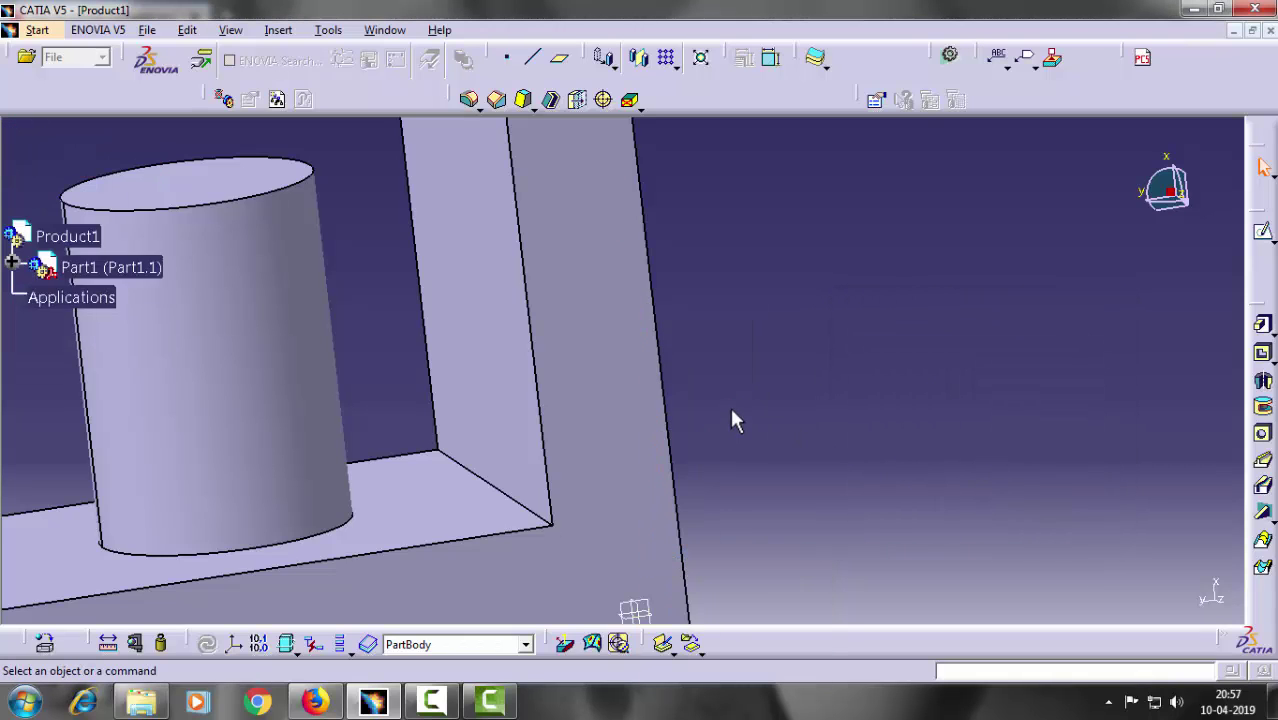
pyautogui.moveTo(627, 450)
pyautogui.mouseDown(button='middle')
pyautogui.moveTo(998, 433)
pyautogui.moveTo(957, 393)
pyautogui.moveTo(654, 533)
pyautogui.moveTo(944, 360)
pyautogui.mouseUp(button='middle')
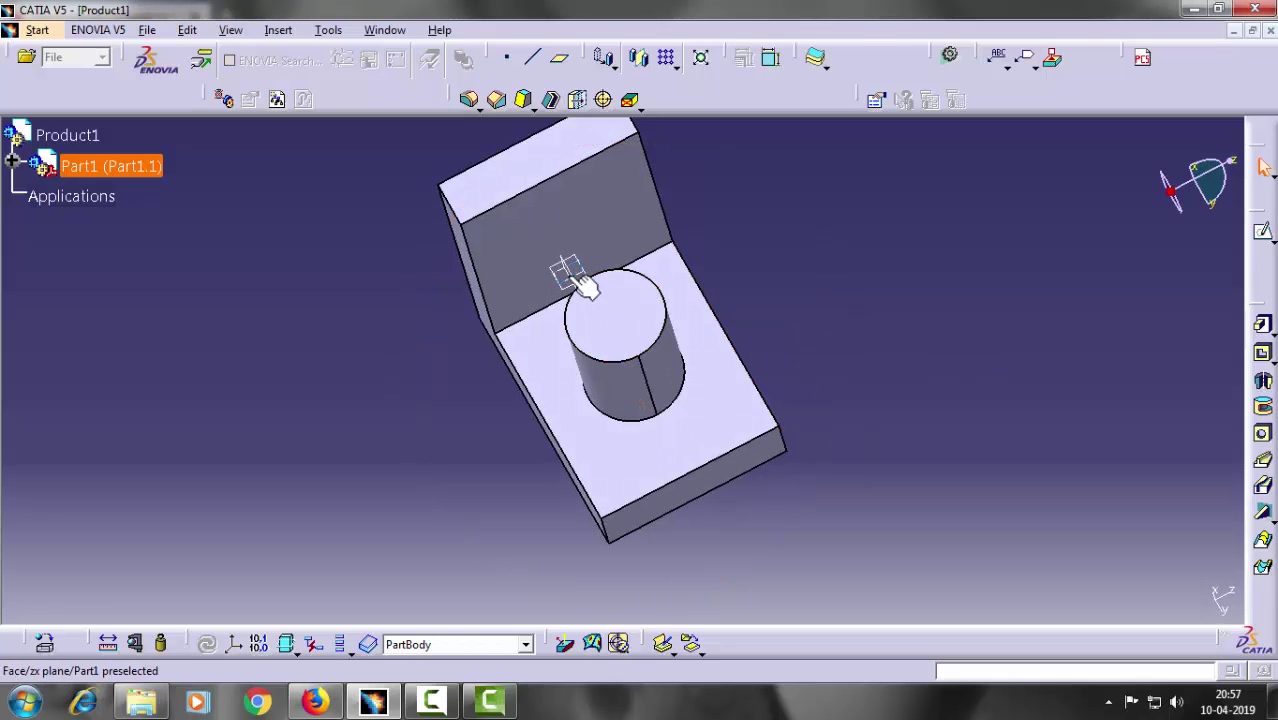
# - Clear the selection, then orbit and zoom in on the cylinder and upright wall
pyautogui.click(433, 406)
pyautogui.moveTo(432, 407); pyautogui.dragTo(527, 362, button='middle')
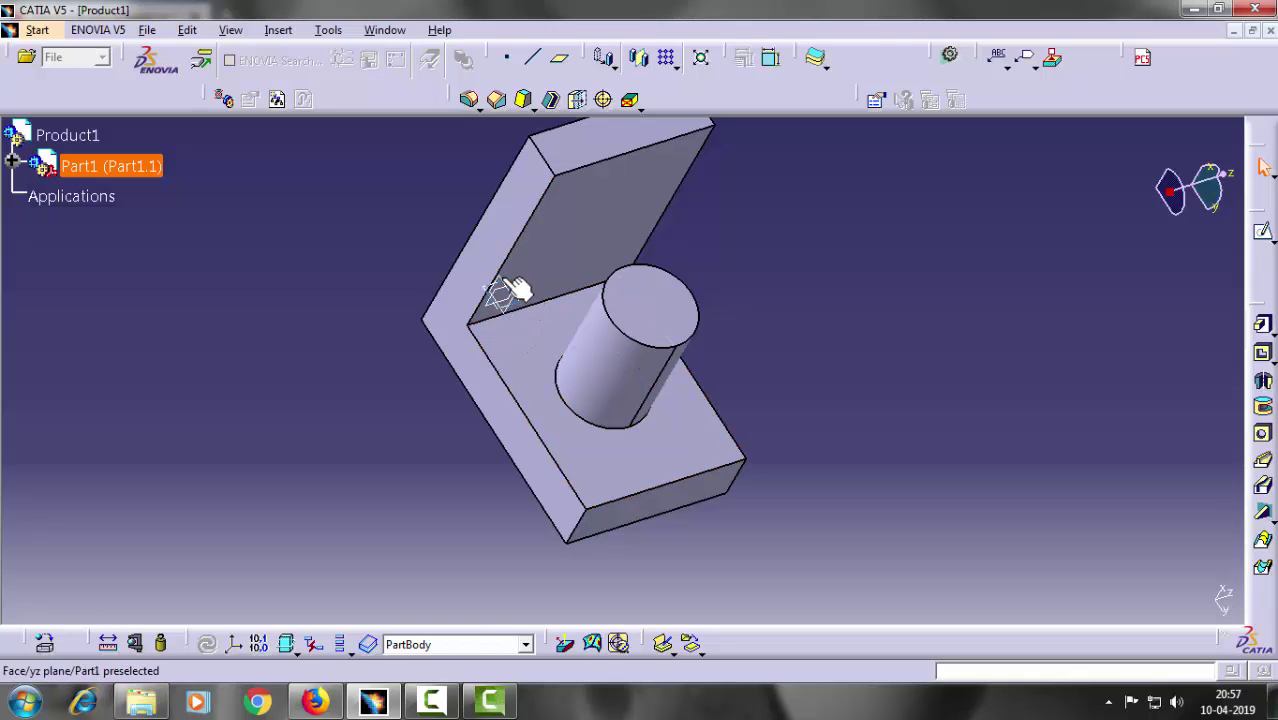
pyautogui.moveTo(499, 302); pyautogui.dragTo(505, 234, button='middle')
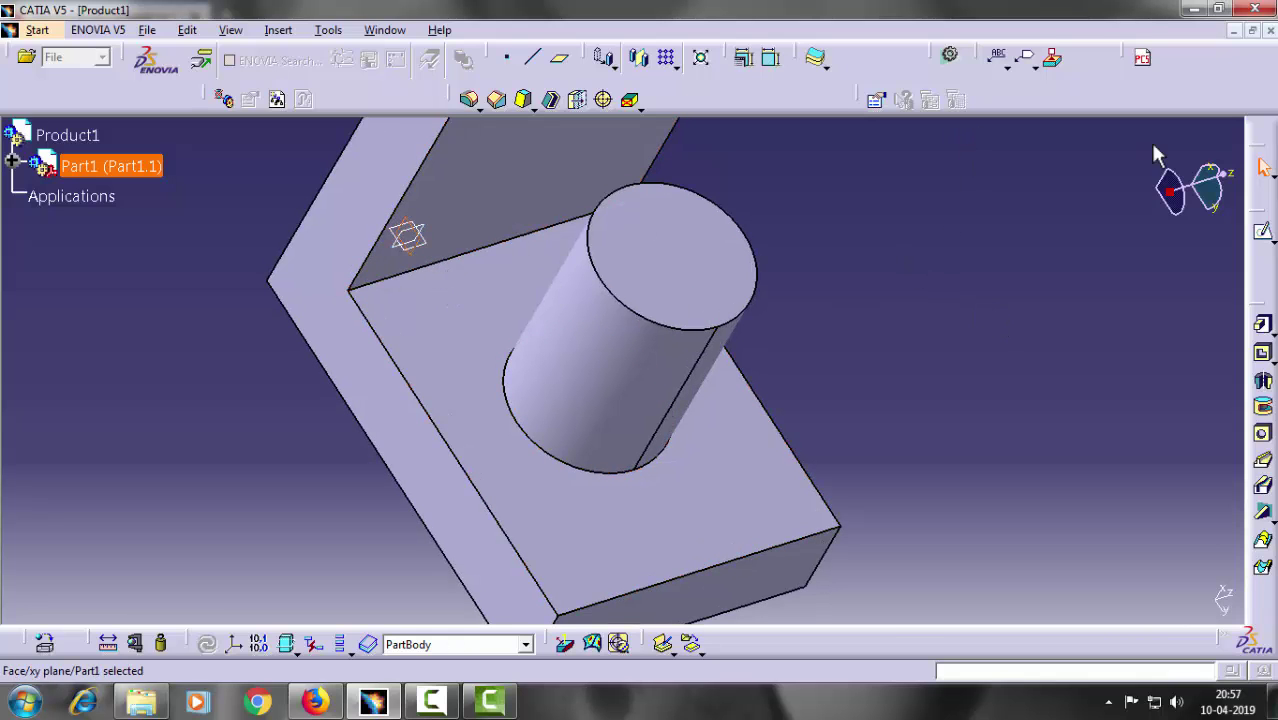
# - On the xy plane, sketch a line from the cylinder's top corner to the wall's inner edge
pyautogui.click(1262, 231)
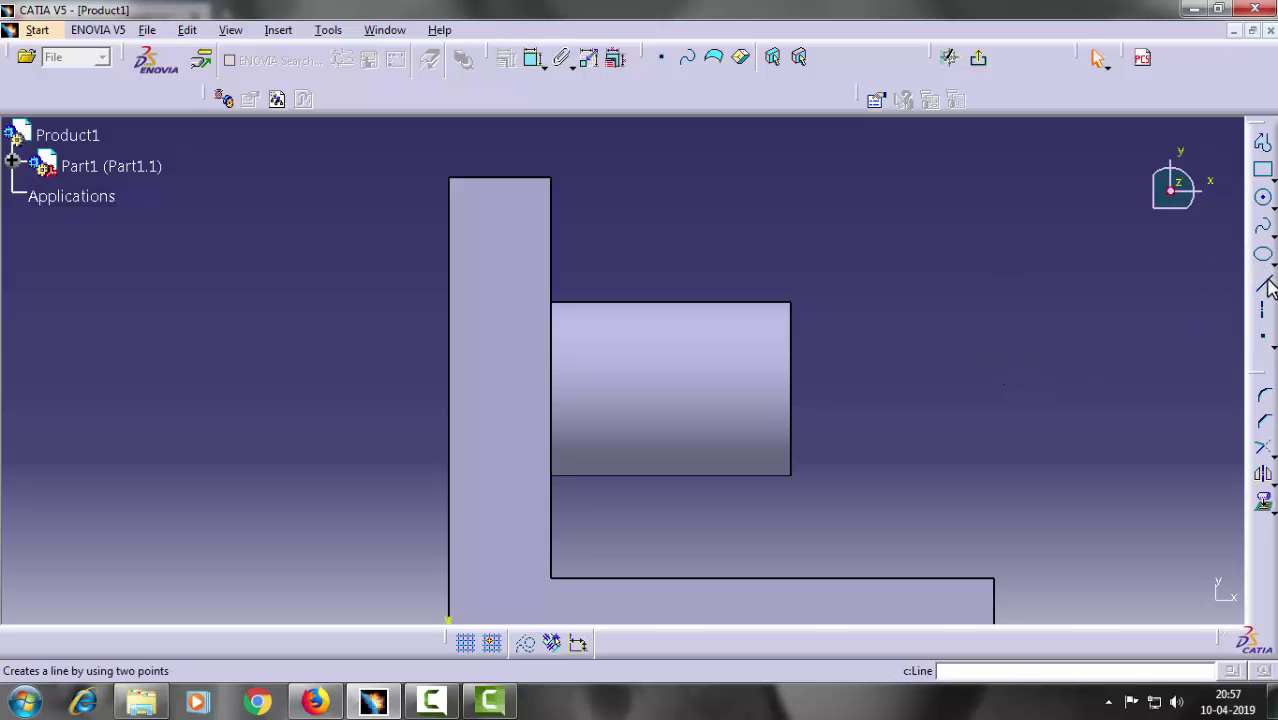
pyautogui.click(1262, 282)
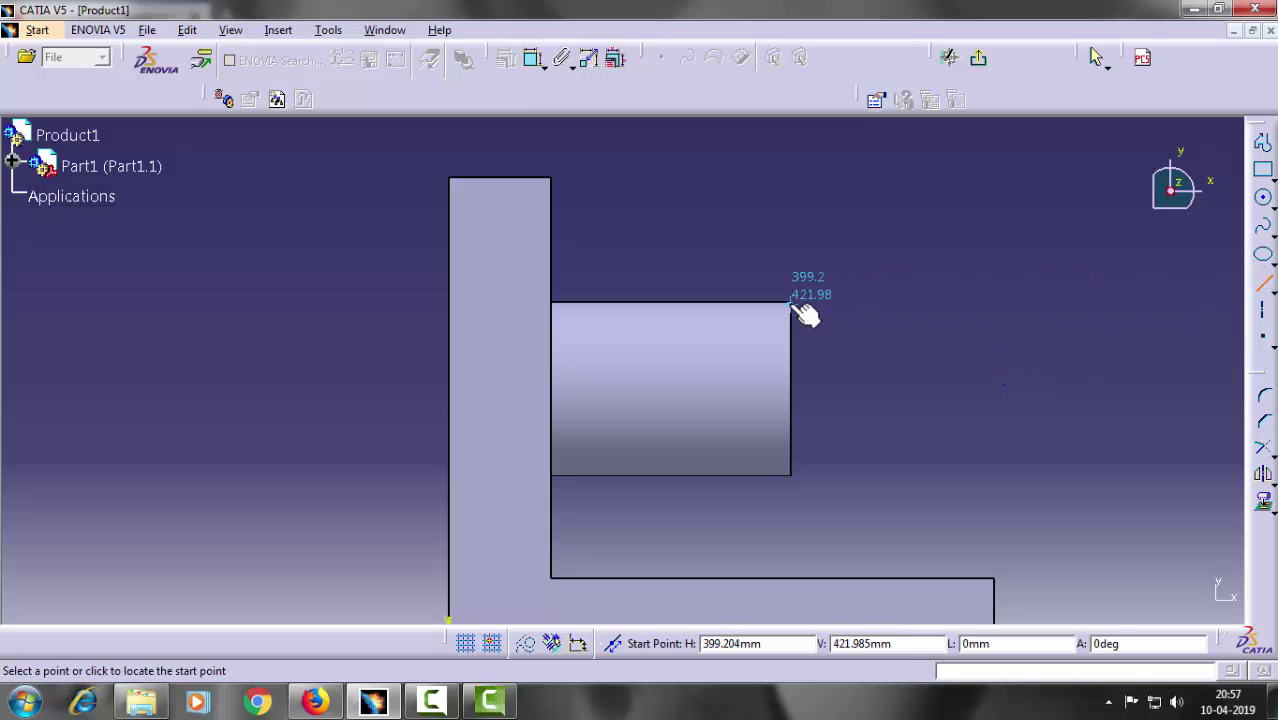
pyautogui.click(791, 302)
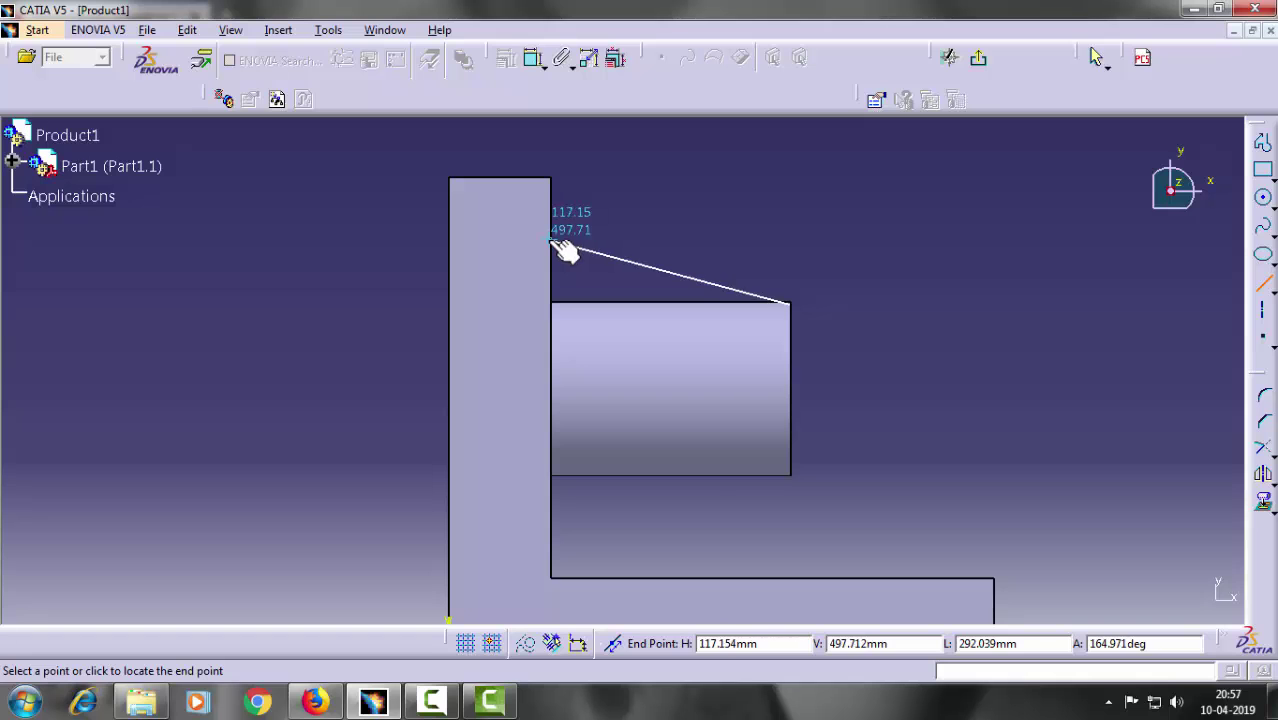
pyautogui.click(551, 243)
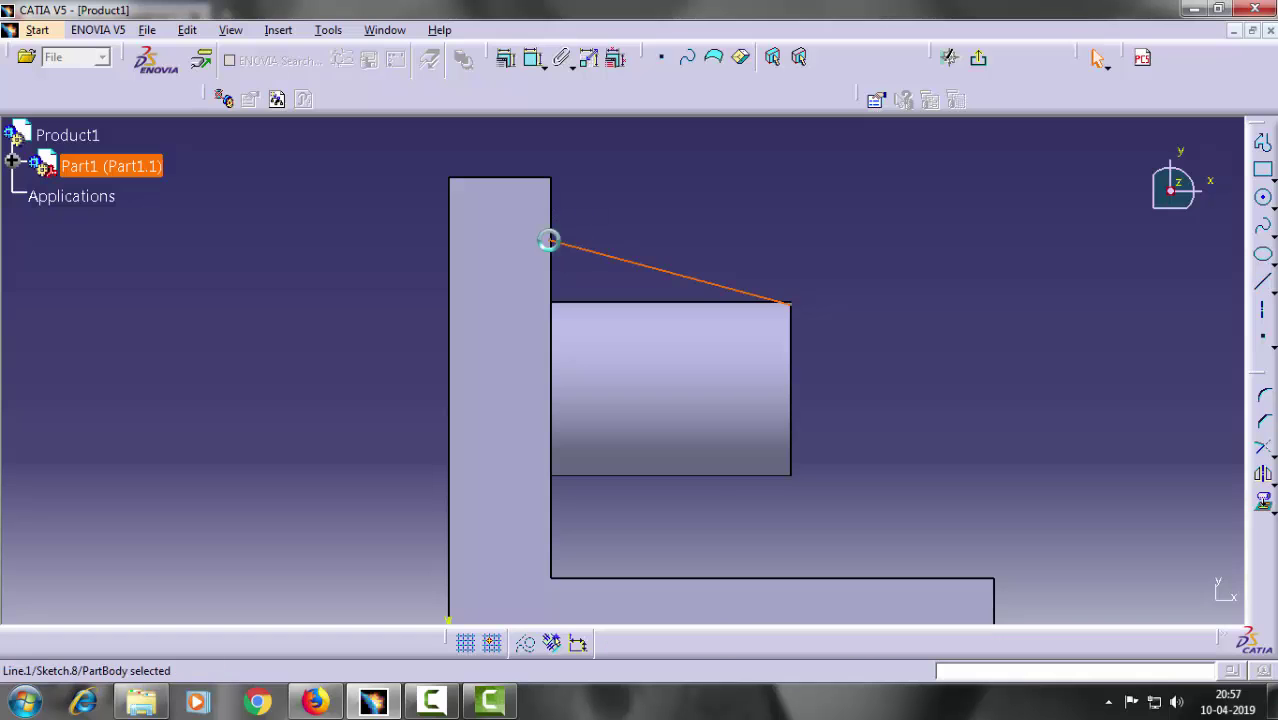
pyautogui.click(978, 62)
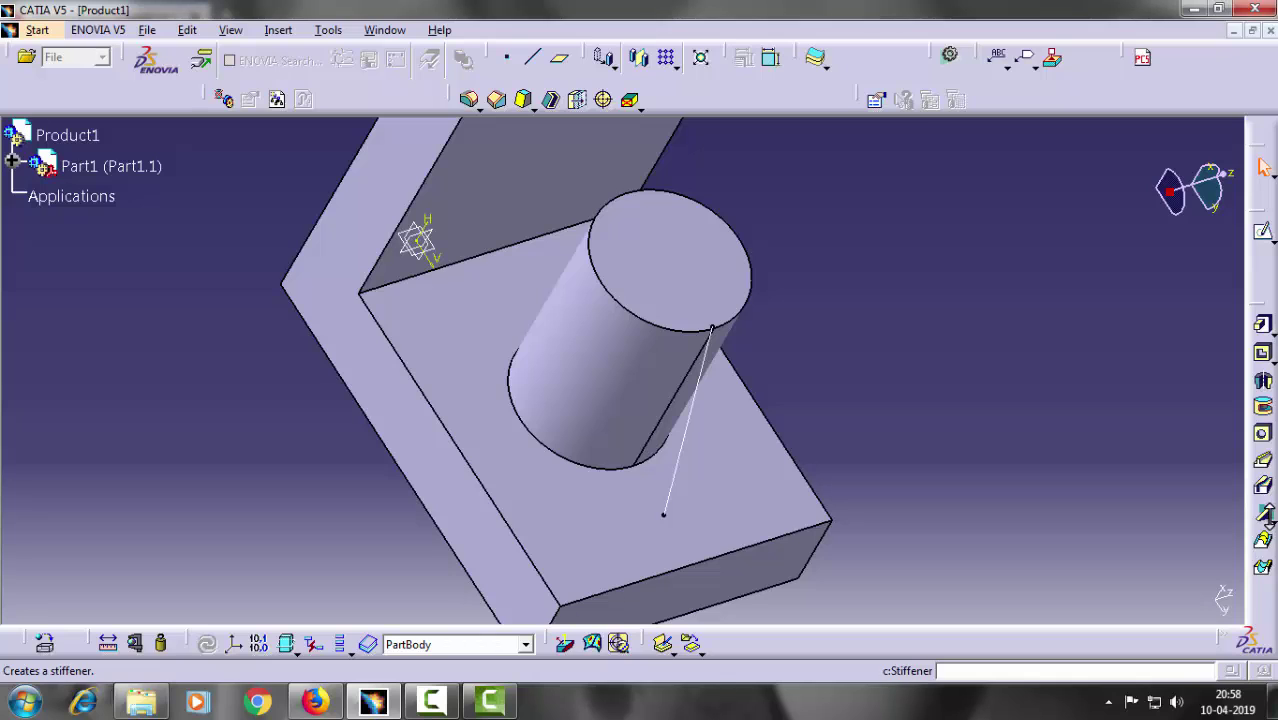
# - Build a 50 mm thick stiffener rib from the sketched line and orbit to inspect it
pyautogui.click(1263, 514)
pyautogui.click(686, 449)
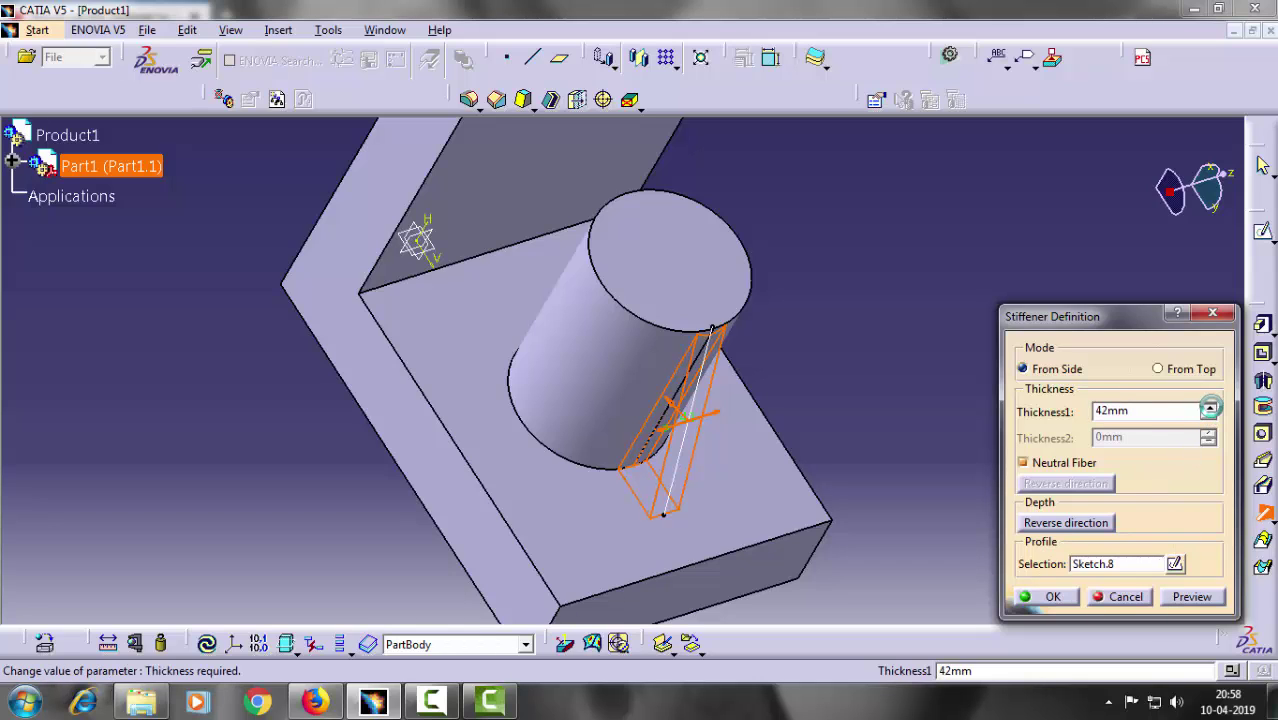
pyautogui.click(1210, 408)
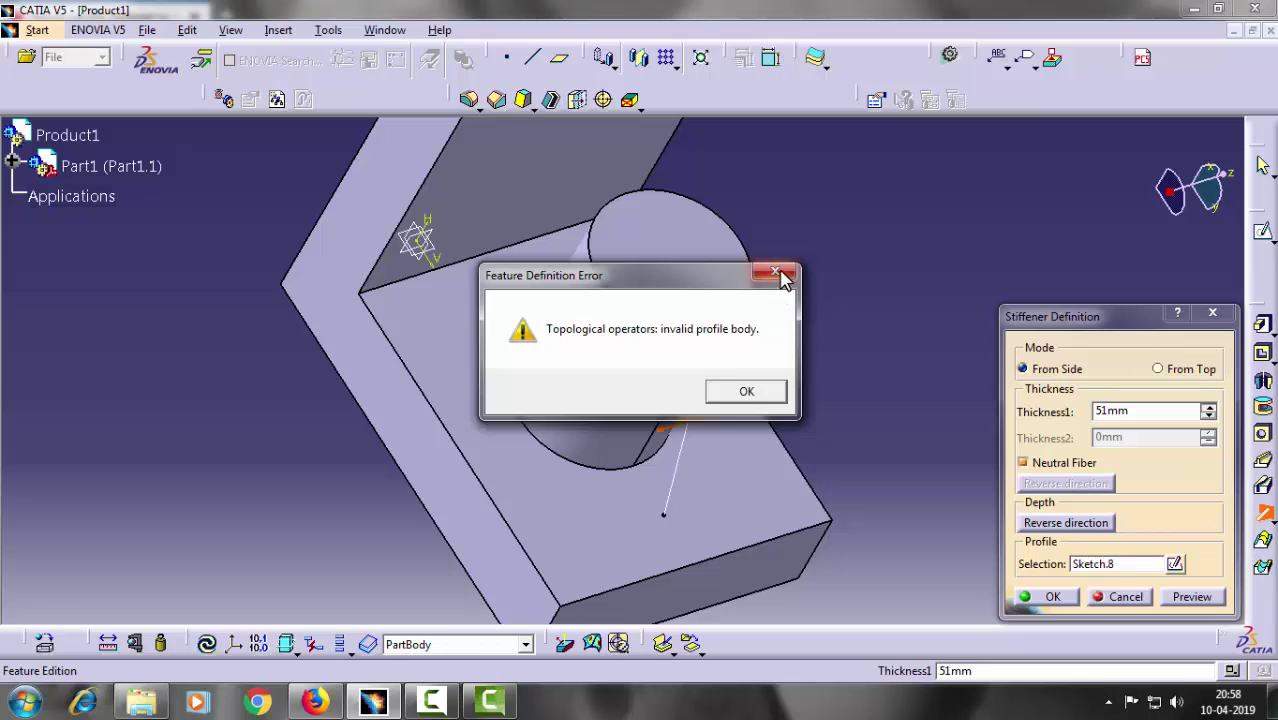
pyautogui.click(780, 271)
pyautogui.moveTo(1132, 411); pyautogui.dragTo(1018, 412)
pyautogui.write('50')
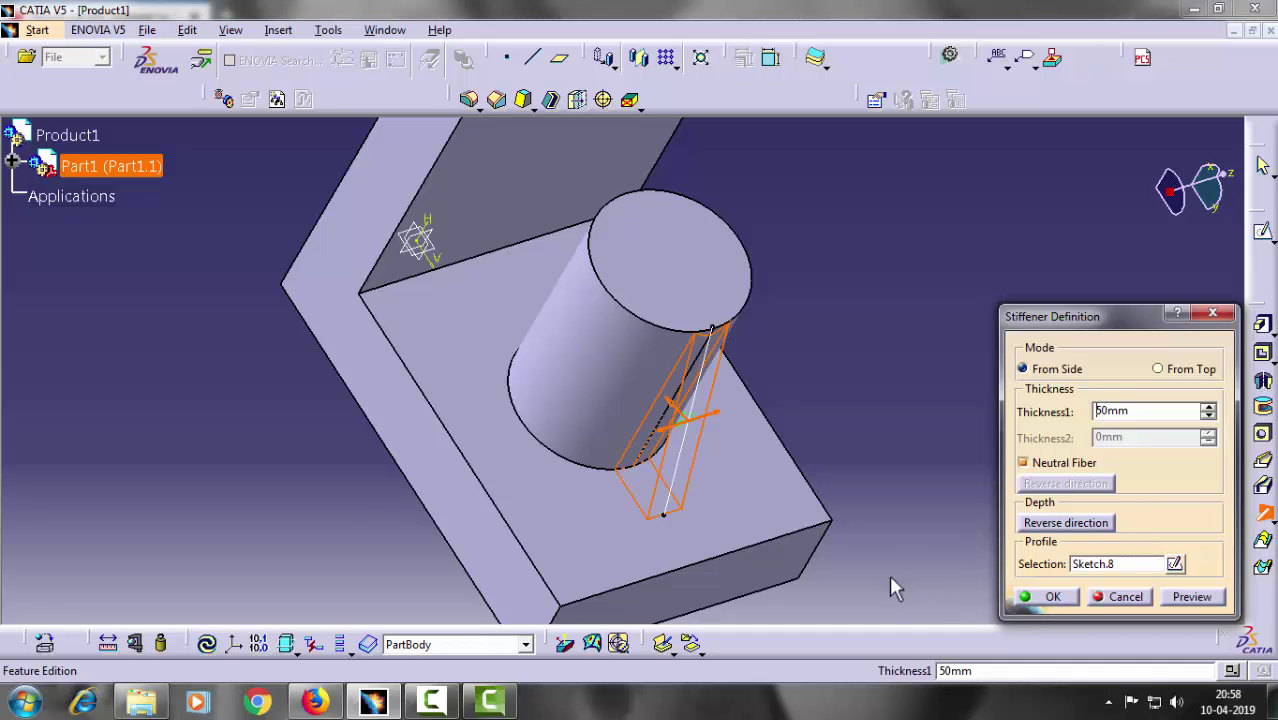
pyautogui.click(1050, 596)
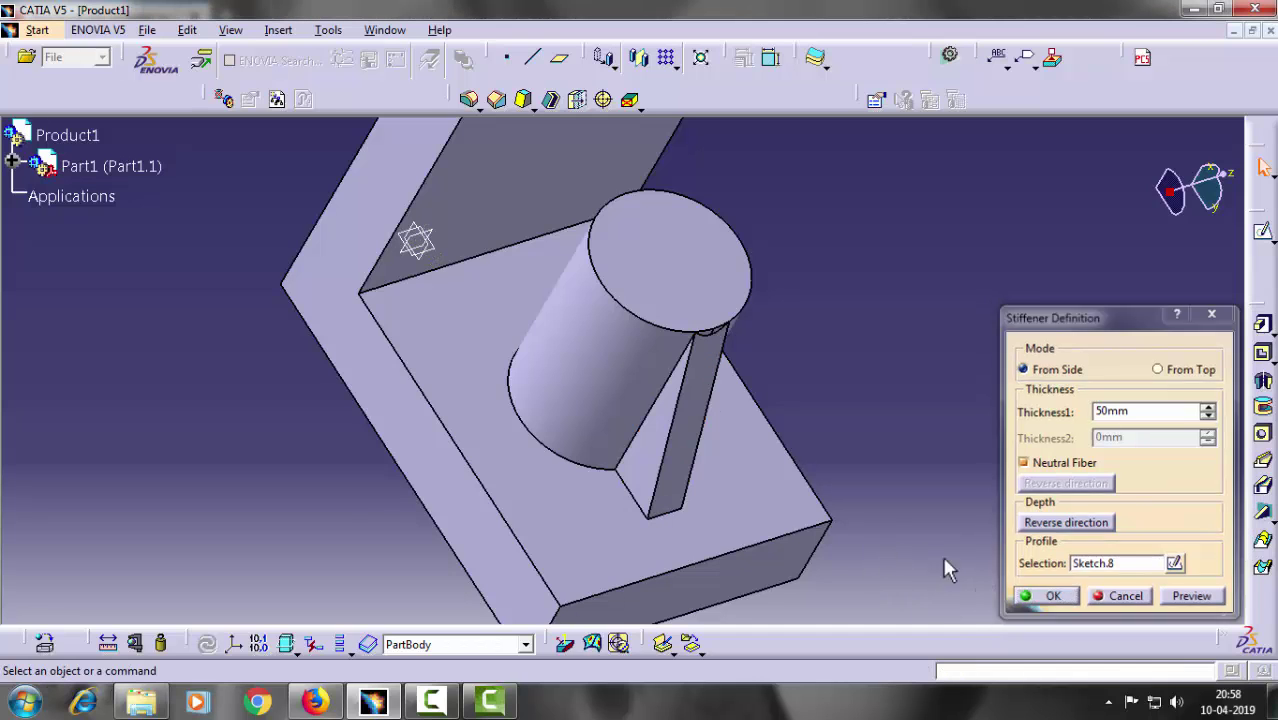
pyautogui.moveTo(939, 484)
pyautogui.mouseDown(button='middle')
pyautogui.moveTo(603, 387)
pyautogui.moveTo(551, 442)
pyautogui.moveTo(901, 280)
pyautogui.moveTo(944, 337)
pyautogui.moveTo(1001, 357)
pyautogui.moveTo(907, 479)
pyautogui.moveTo(767, 456)
pyautogui.moveTo(893, 497)
pyautogui.moveTo(787, 464)
pyautogui.mouseUp(button='middle')
# - Select the stiffener rib and start a circular pattern of it
pyautogui.click(693, 448)
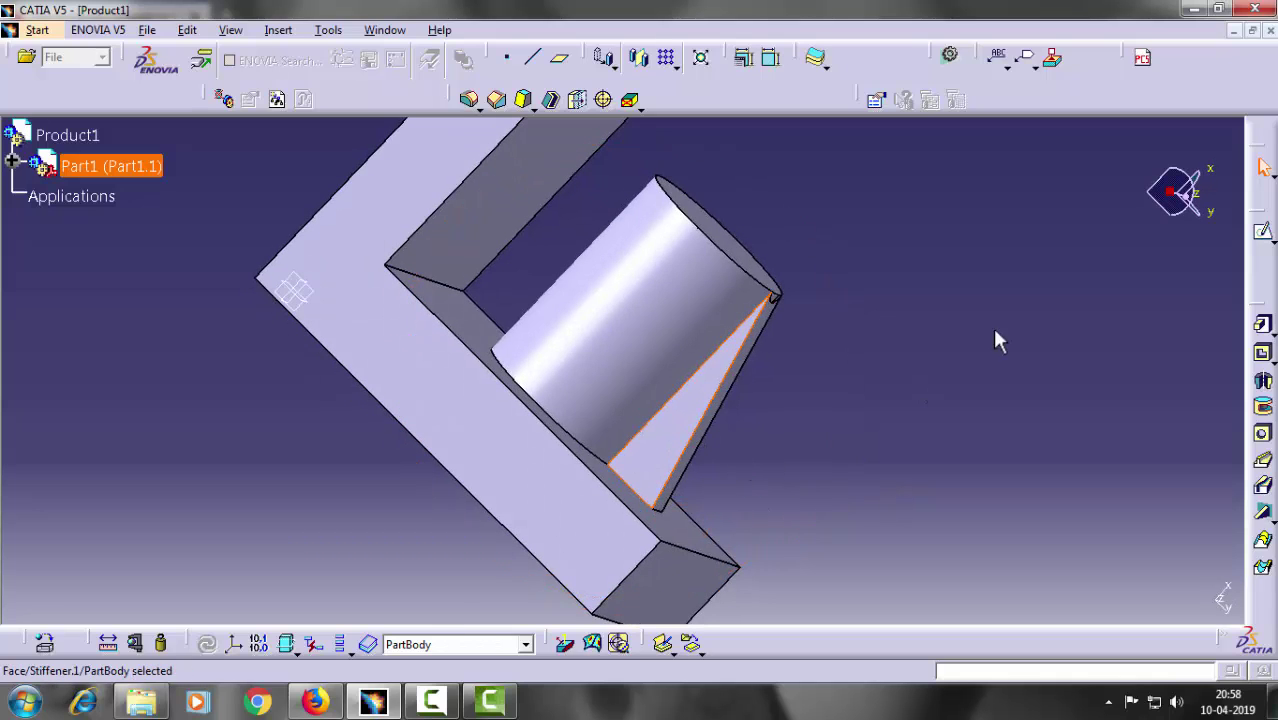
pyautogui.click(674, 66)
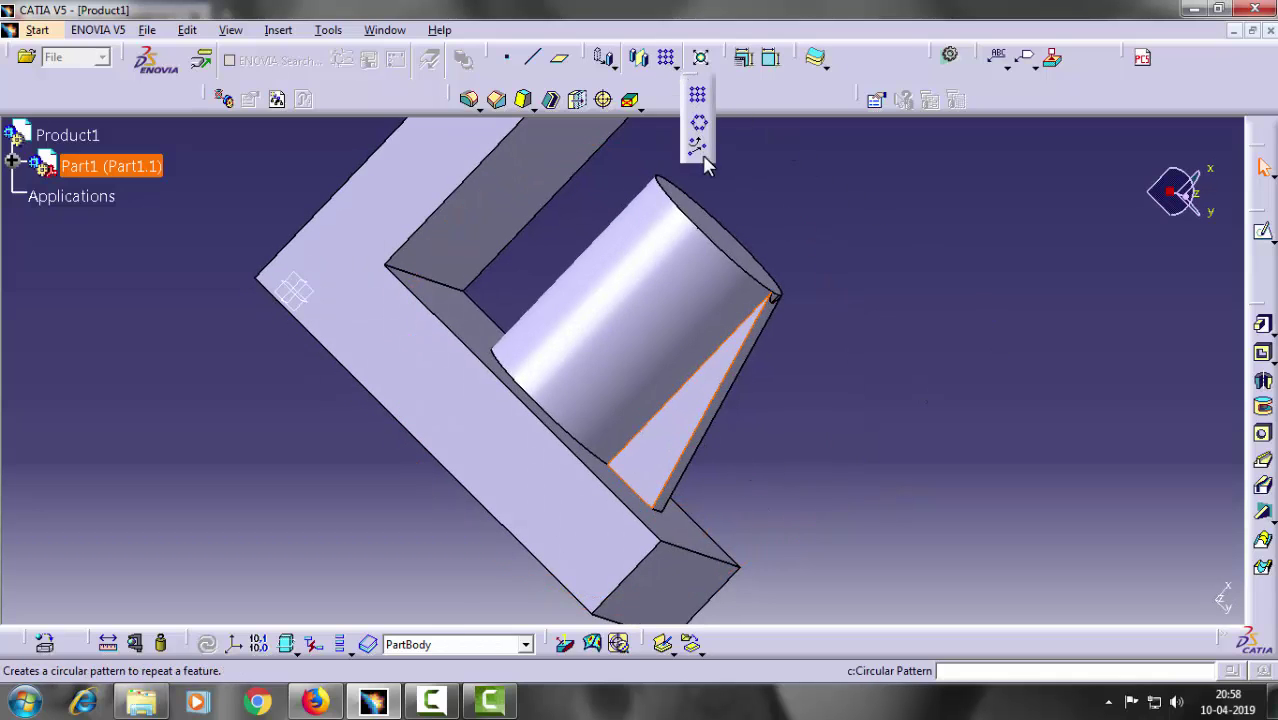
pyautogui.click(702, 152)
pyautogui.moveTo(812, 445)
pyautogui.mouseDown(button='middle')
pyautogui.moveTo(719, 385)
pyautogui.moveTo(622, 394)
pyautogui.mouseUp(button='middle')
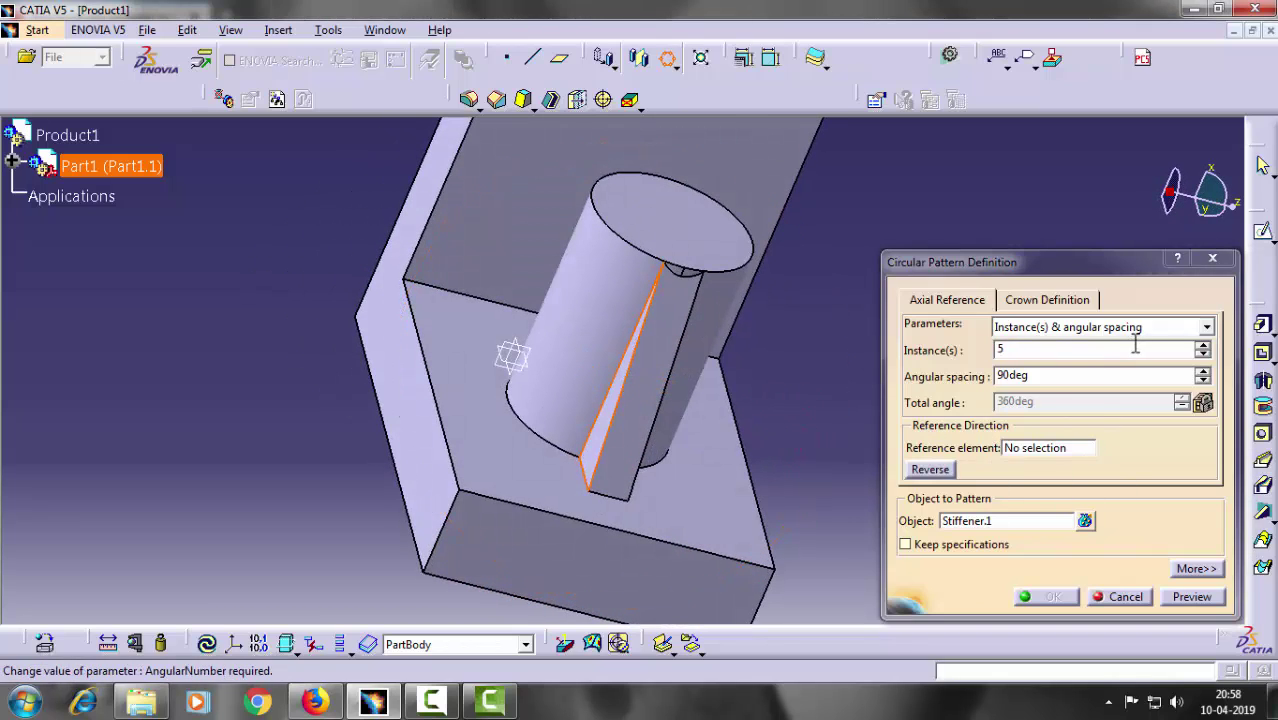
# - Pattern it as five instances over 360° around the cylinder face and confirm
pyautogui.click(1205, 328)
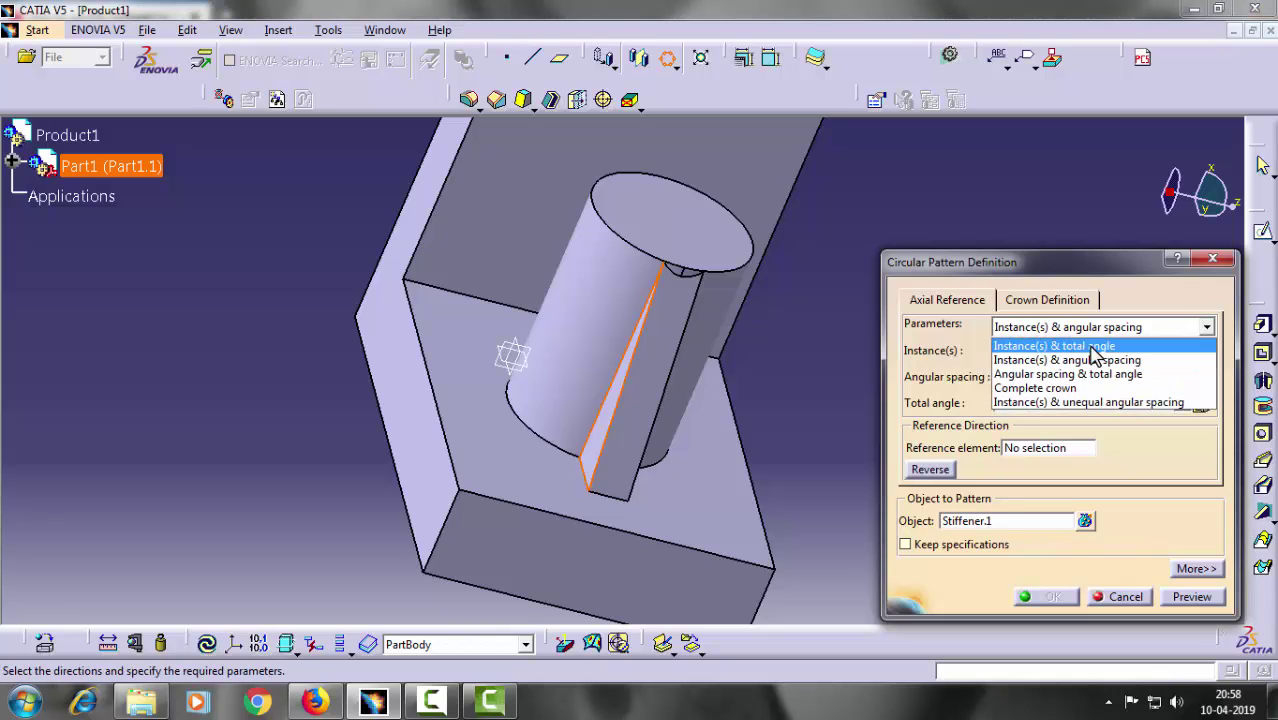
pyautogui.click(1054, 345)
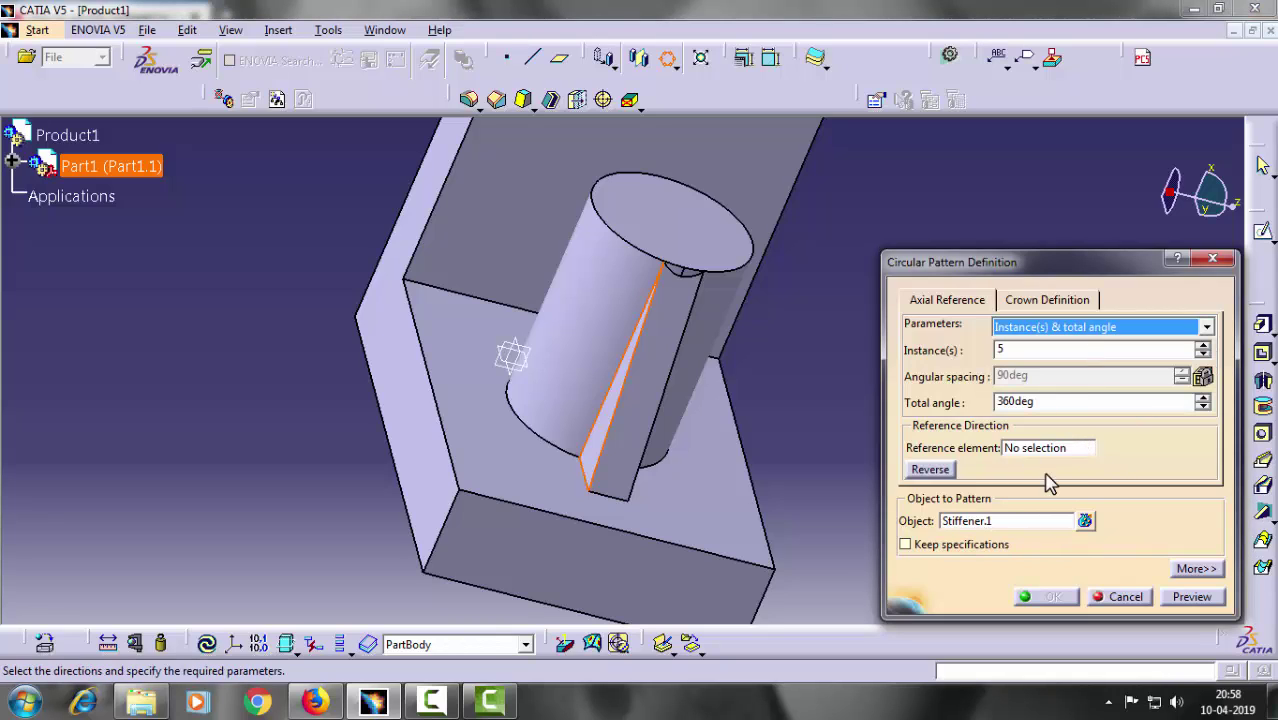
pyautogui.click(1085, 455)
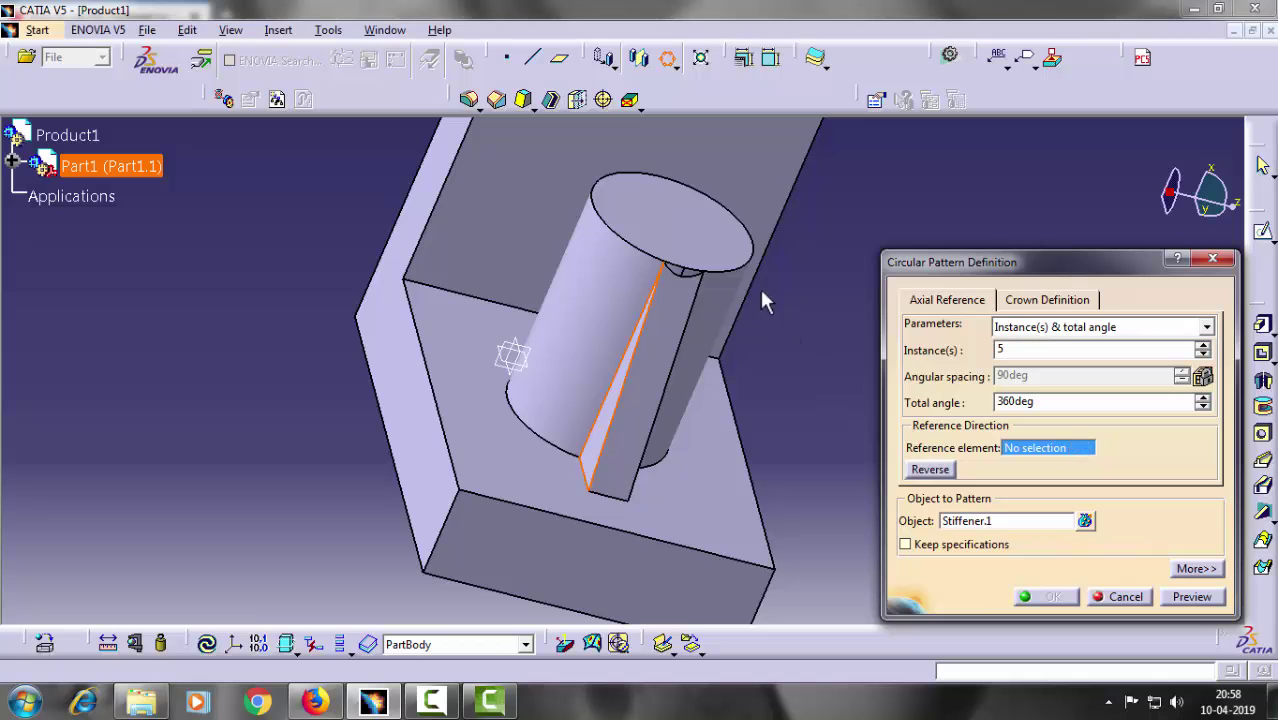
pyautogui.click(682, 260)
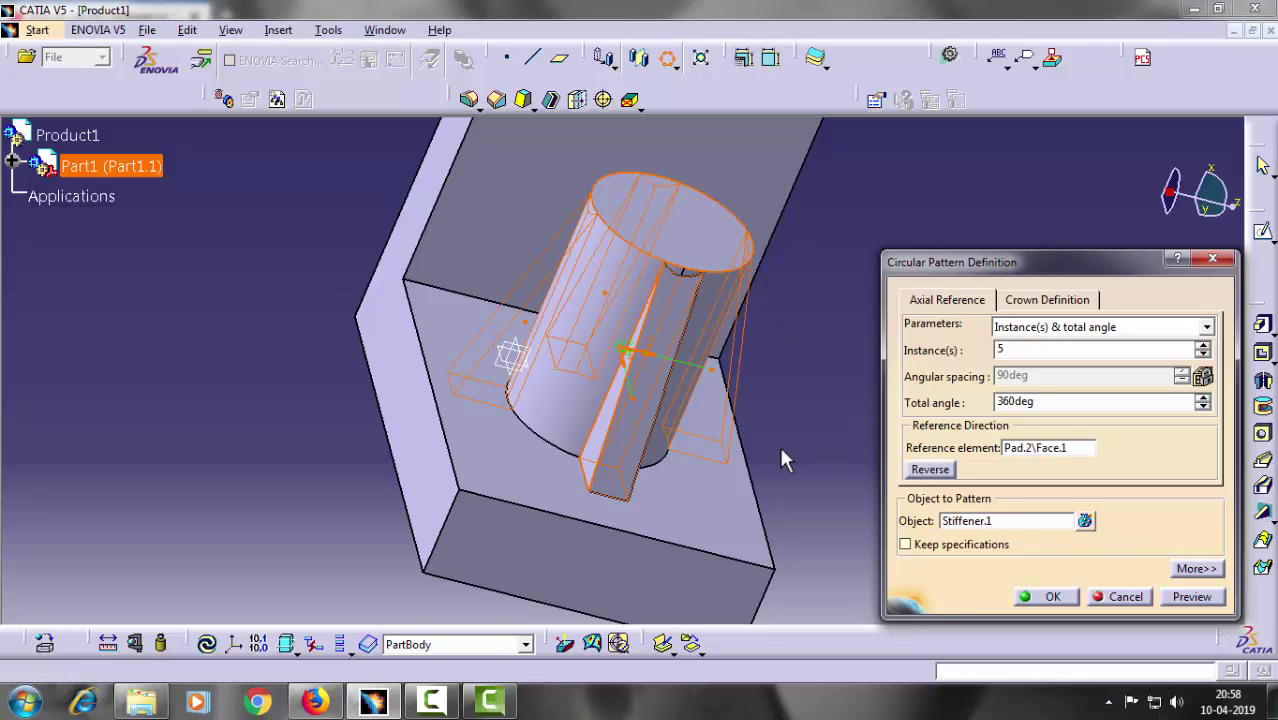
pyautogui.moveTo(783, 459)
pyautogui.mouseDown(button='middle')
pyautogui.moveTo(604, 428)
pyautogui.moveTo(596, 454)
pyautogui.mouseUp(button='middle')
pyautogui.click(1050, 597)
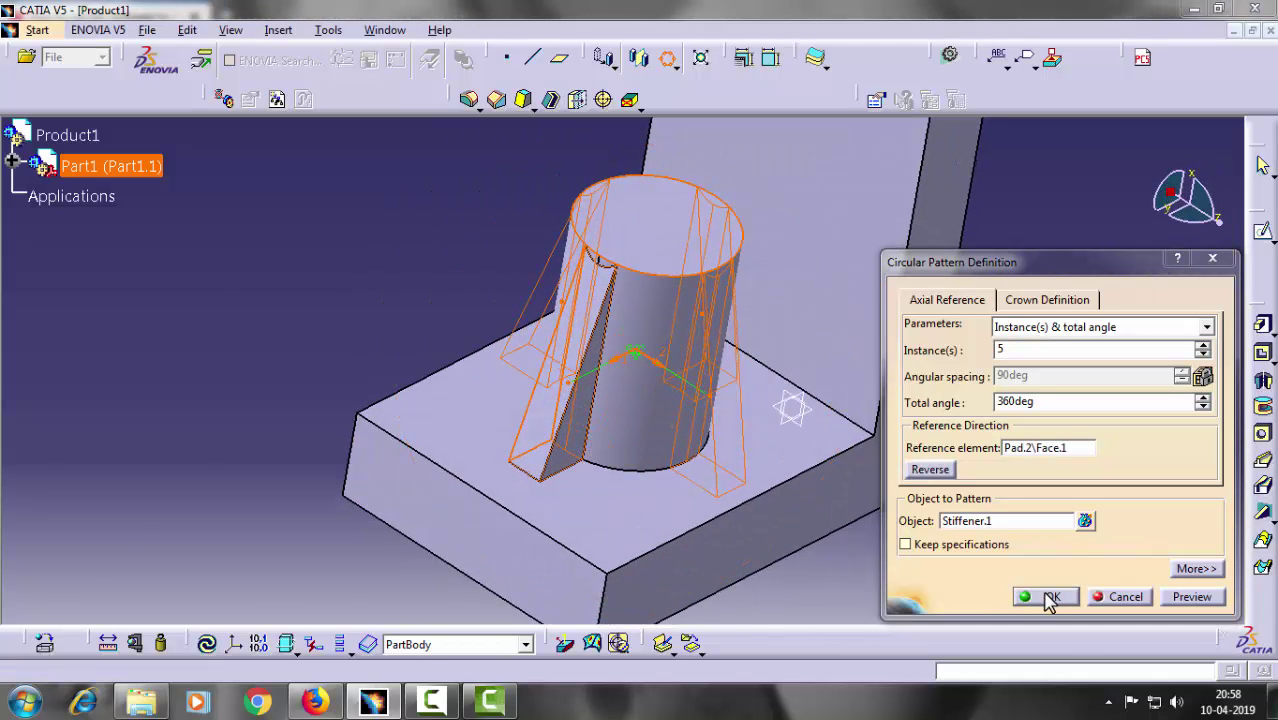
pyautogui.click(818, 393)
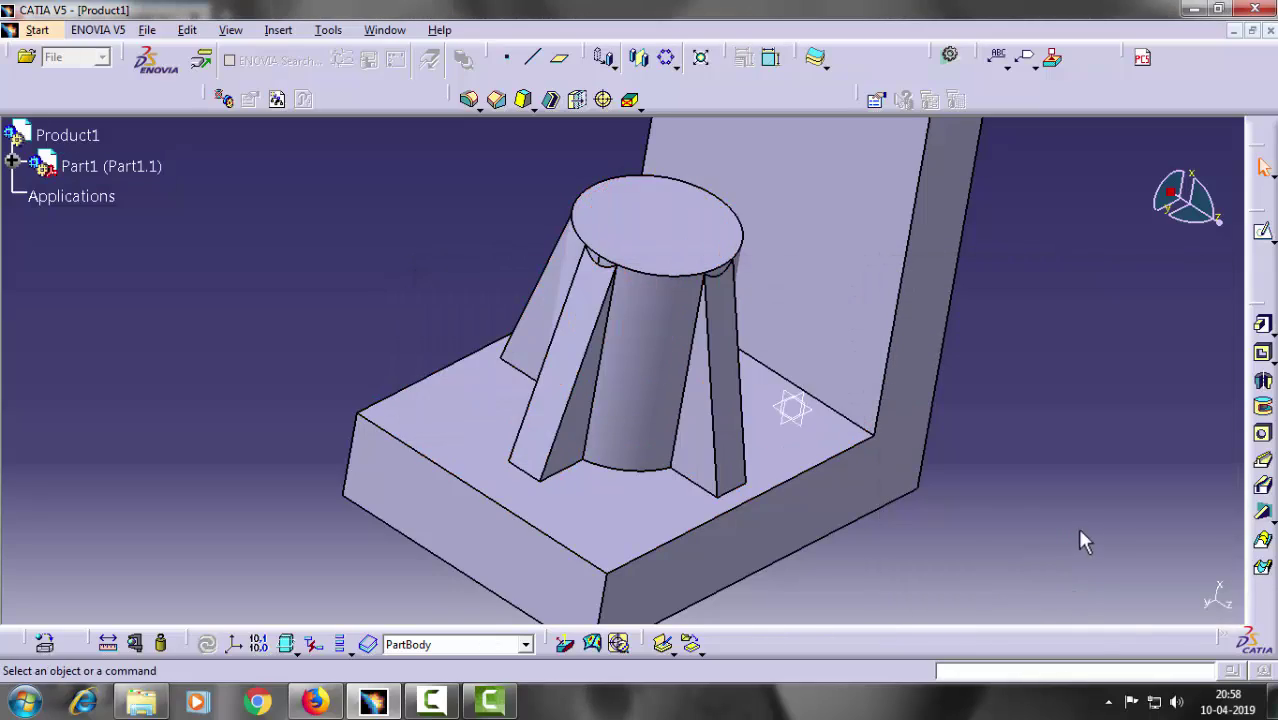
# - Delete the circular pattern and the stiffener rib
pyautogui.moveTo(397, 377)
pyautogui.mouseDown(button='middle')
pyautogui.moveTo(257, 416)
pyautogui.moveTo(485, 351)
pyautogui.moveTo(585, 551)
pyautogui.moveTo(681, 571)
pyautogui.moveTo(842, 476)
pyautogui.moveTo(747, 385)
pyautogui.moveTo(622, 508)
pyautogui.moveTo(683, 519)
pyautogui.moveTo(562, 513)
pyautogui.mouseUp(button='middle')
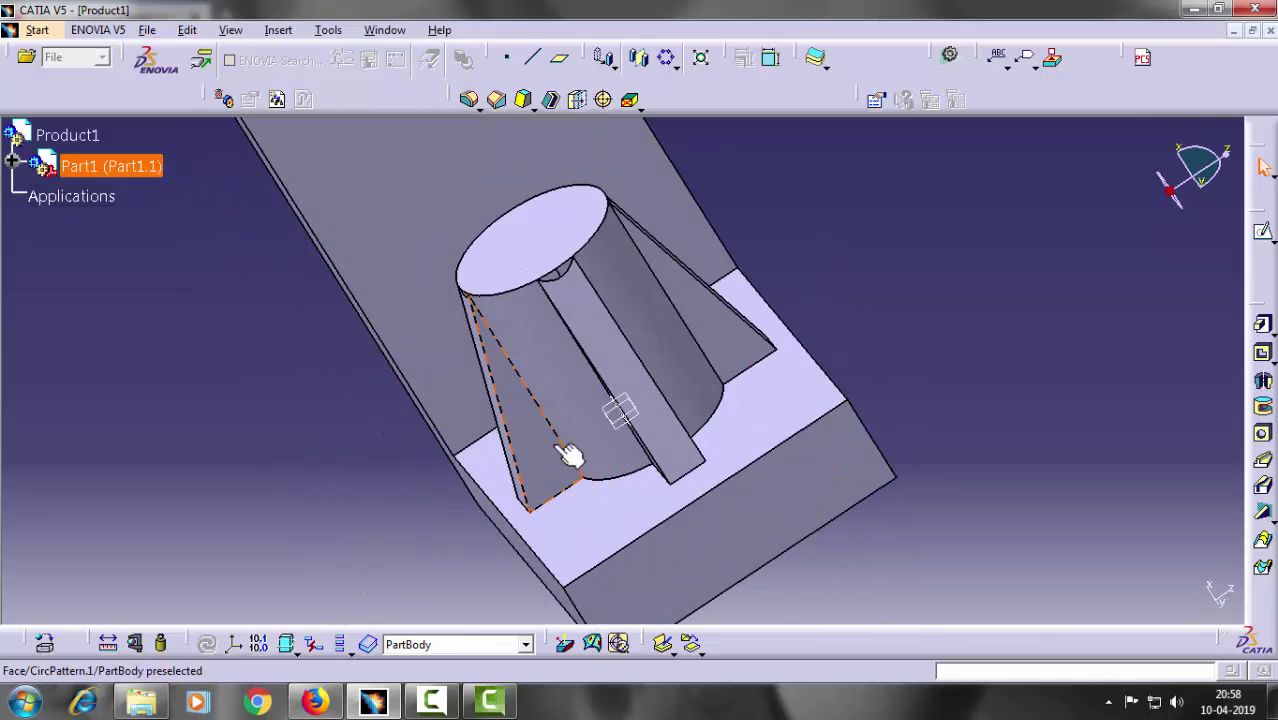
pyautogui.rightClick(668, 420)
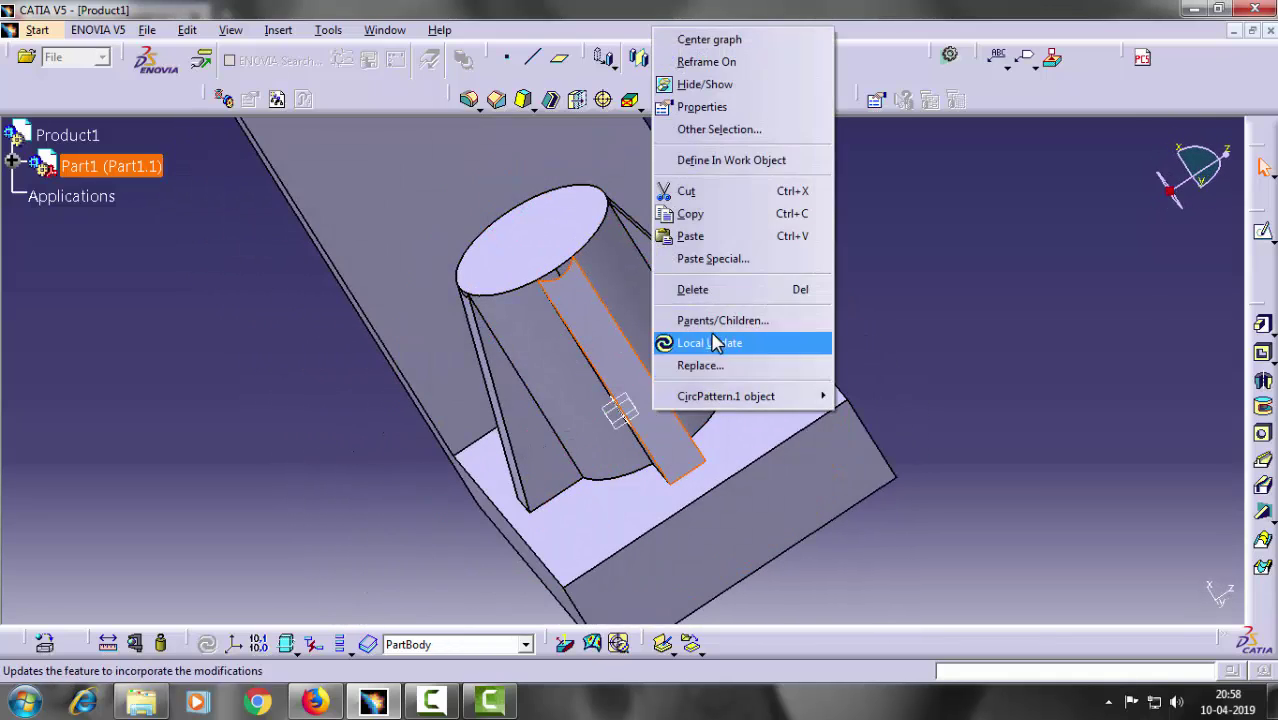
pyautogui.click(678, 291)
pyautogui.click(1008, 509)
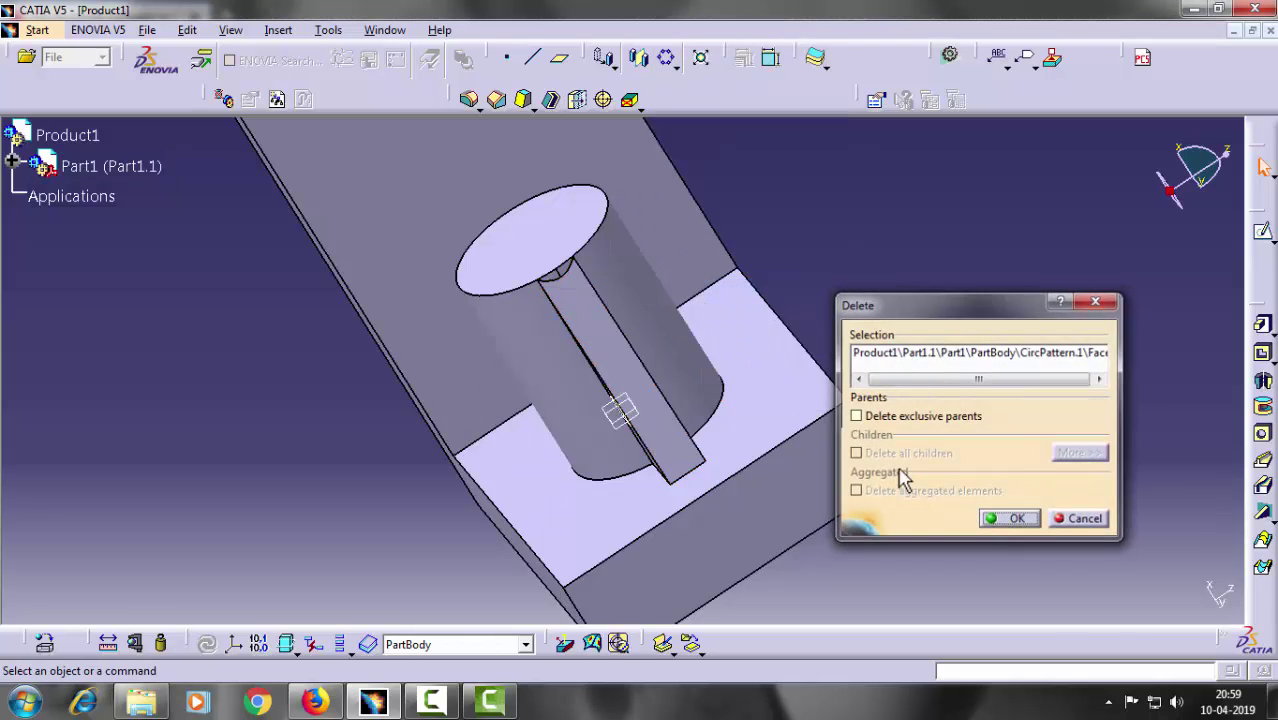
pyautogui.rightClick(612, 330)
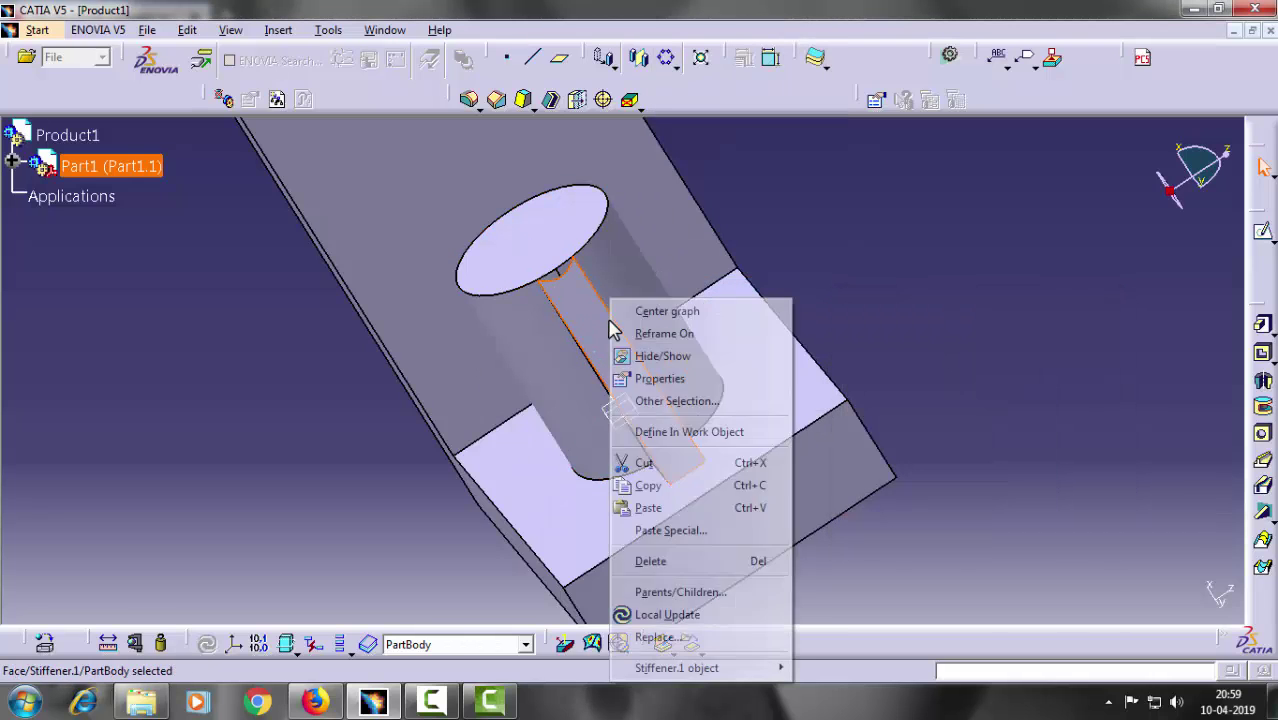
pyautogui.click(645, 561)
pyautogui.click(1010, 518)
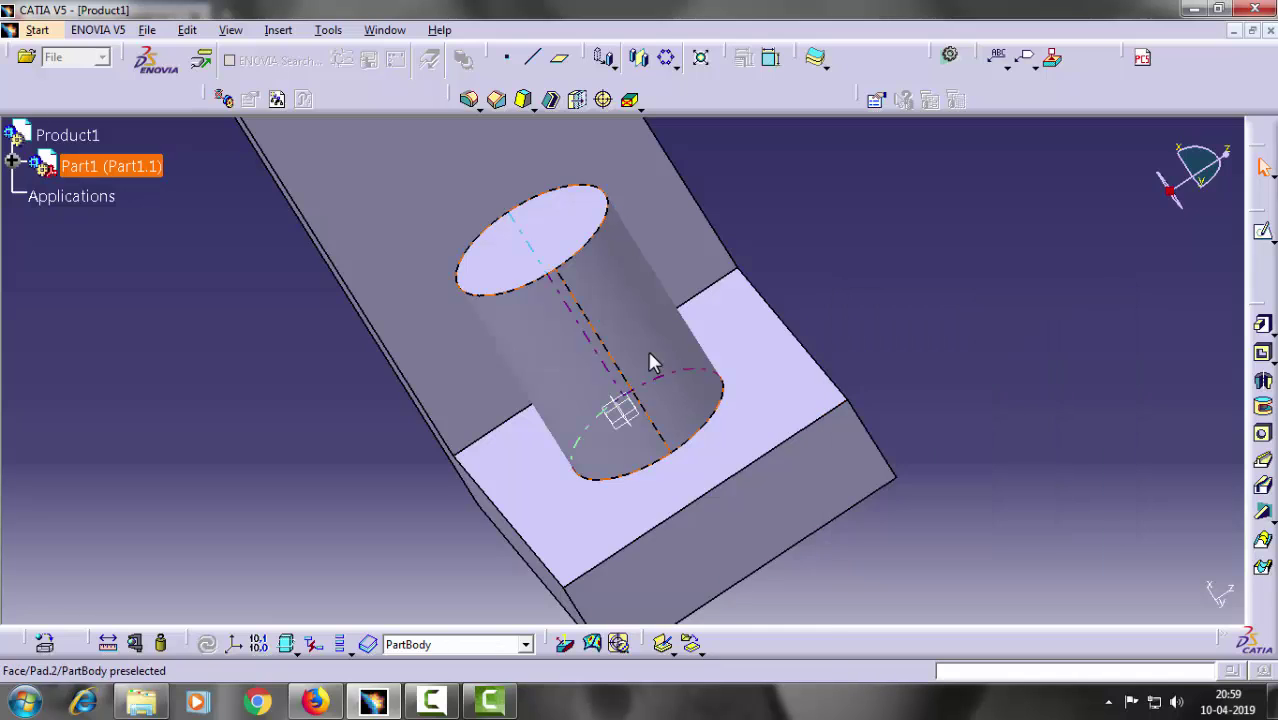
# - Delete the cylinder pad and the plate pad
pyautogui.rightClick(647, 350)
pyautogui.click(706, 562)
pyautogui.click(1000, 514)
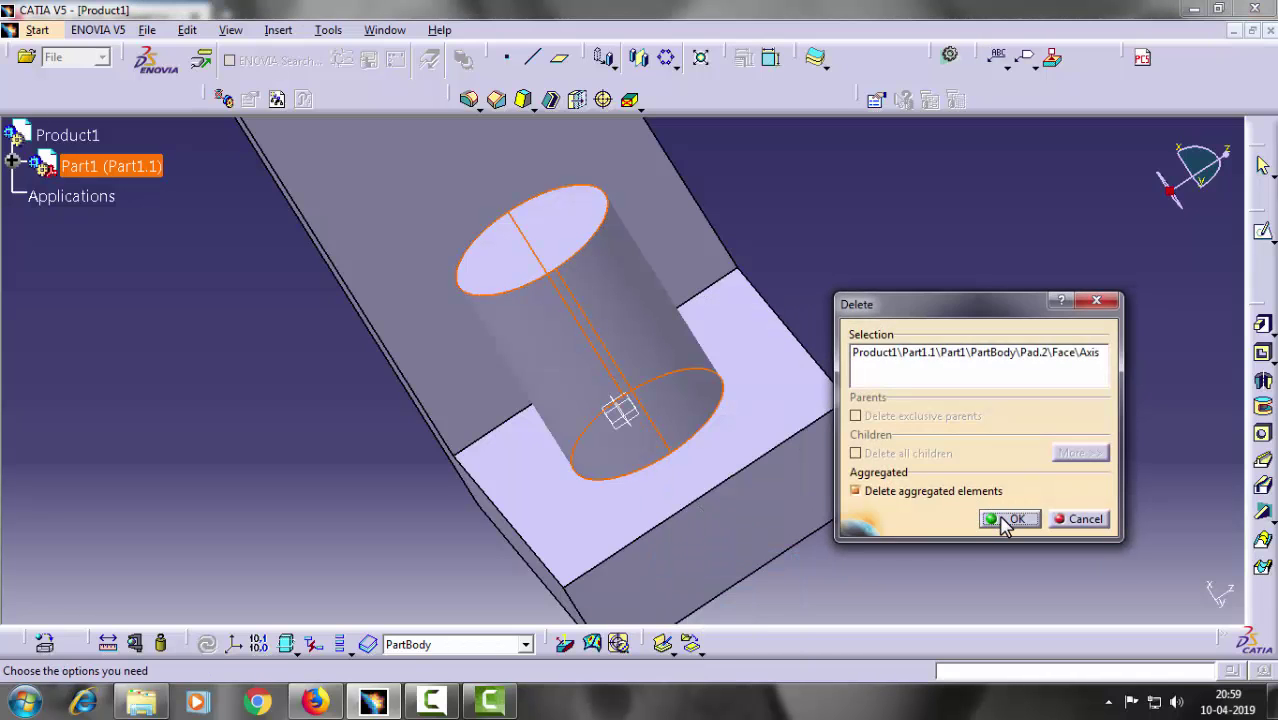
pyautogui.rightClick(624, 386)
pyautogui.click(693, 560)
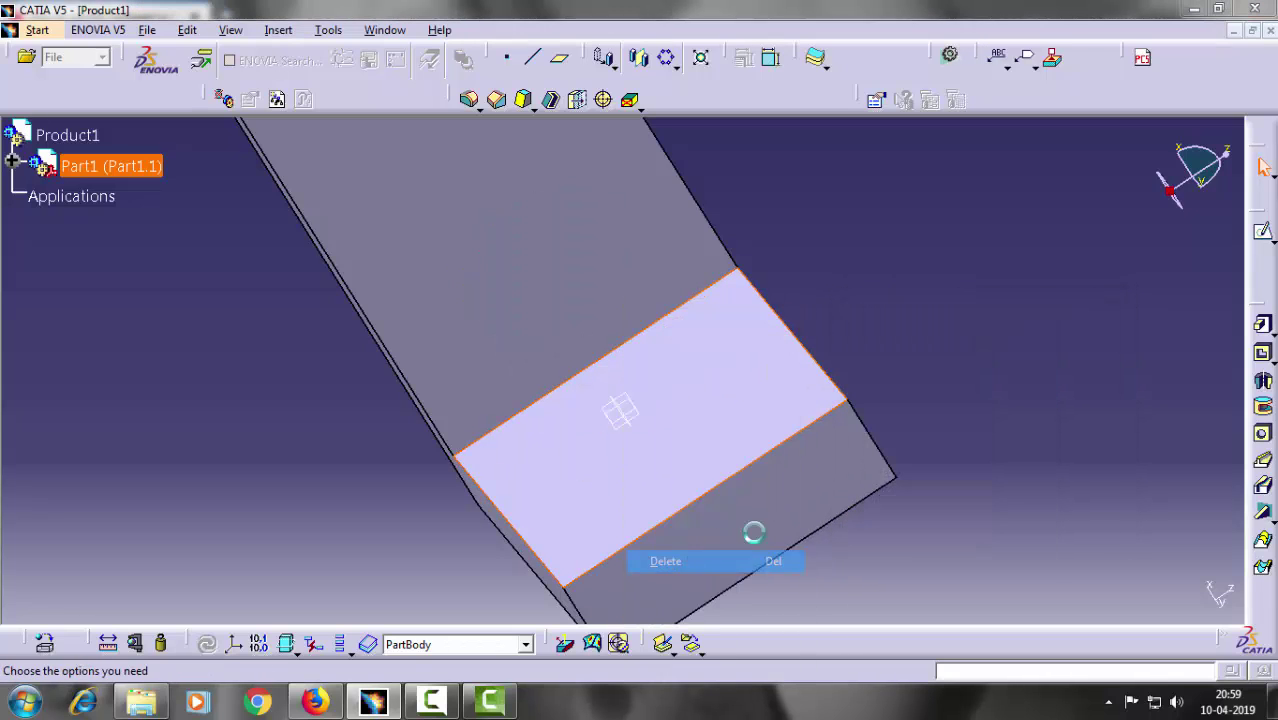
pyautogui.click(1012, 518)
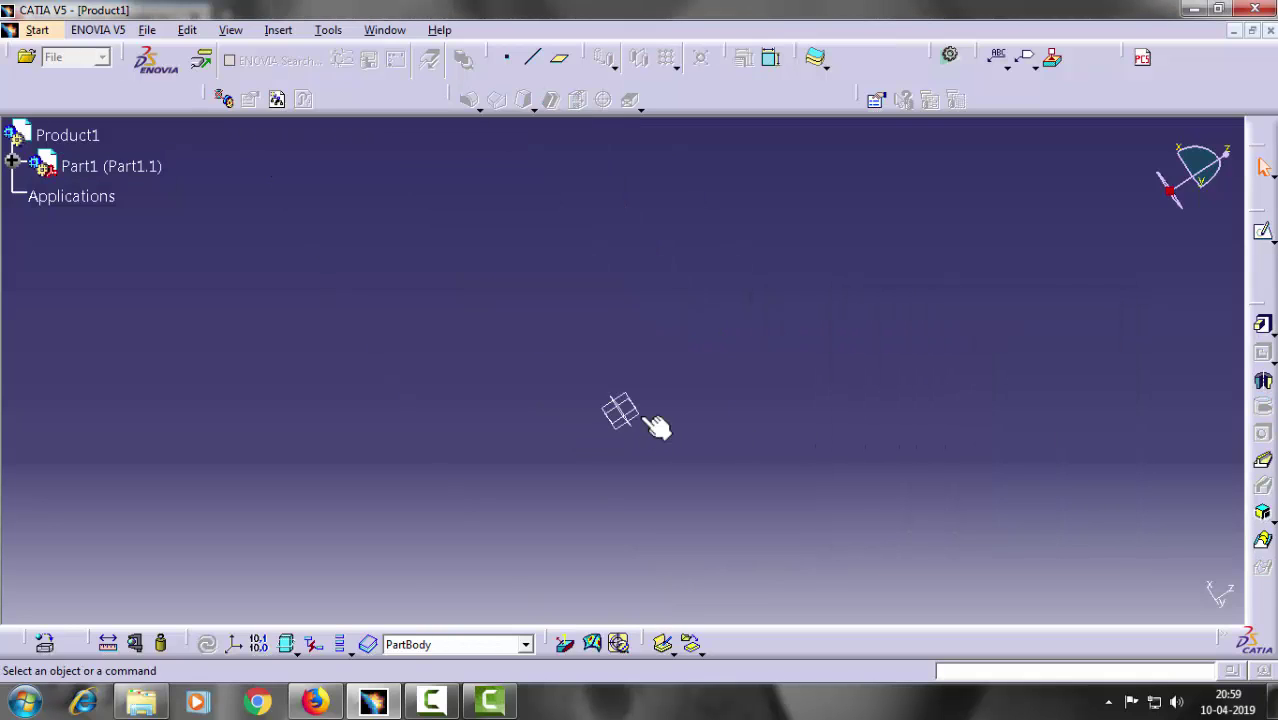
# - On the zx plane, sketch a rectangle enclosing a circle centred on the origin
pyautogui.click(1262, 234)
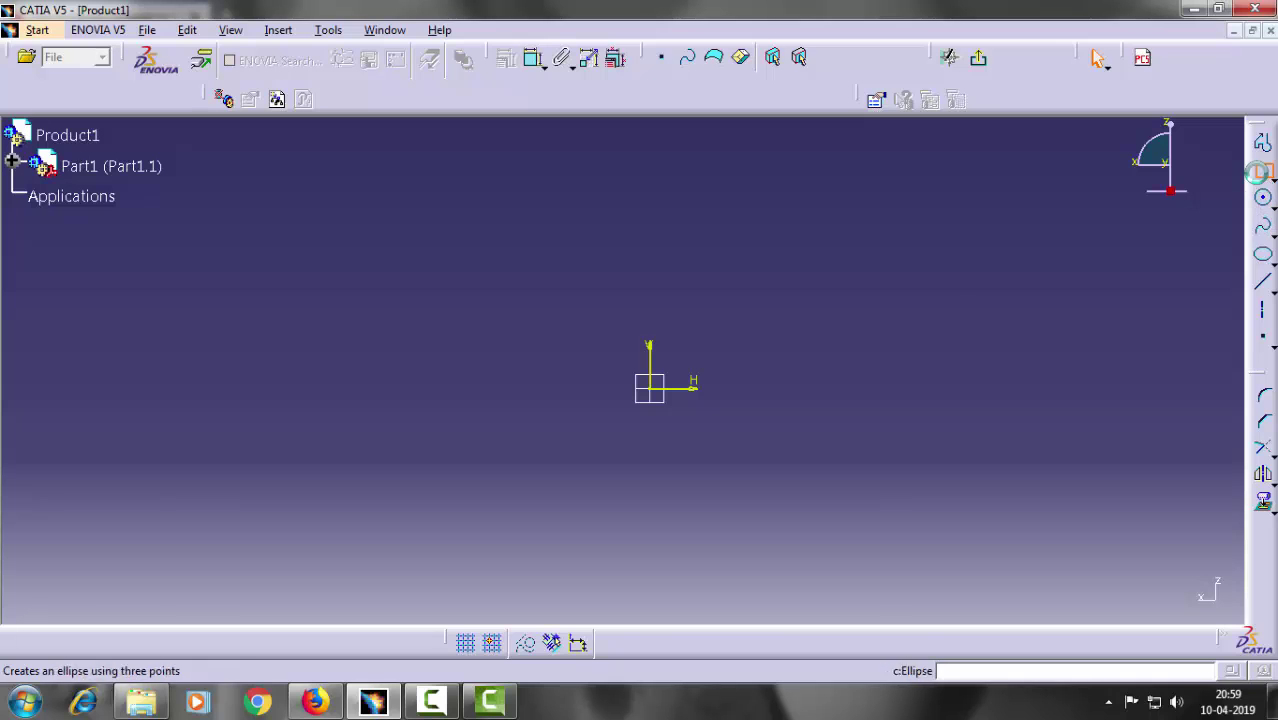
pyautogui.click(1262, 170)
pyautogui.click(412, 216)
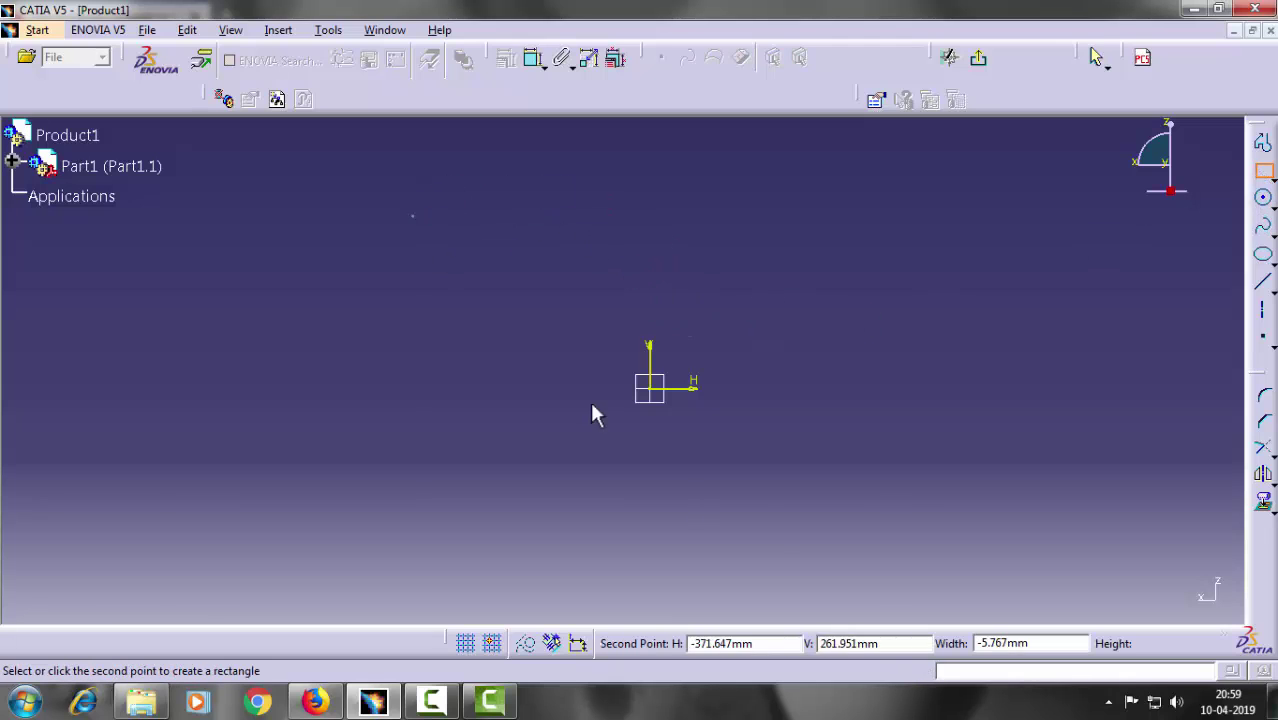
pyautogui.click(865, 541)
pyautogui.click(1262, 197)
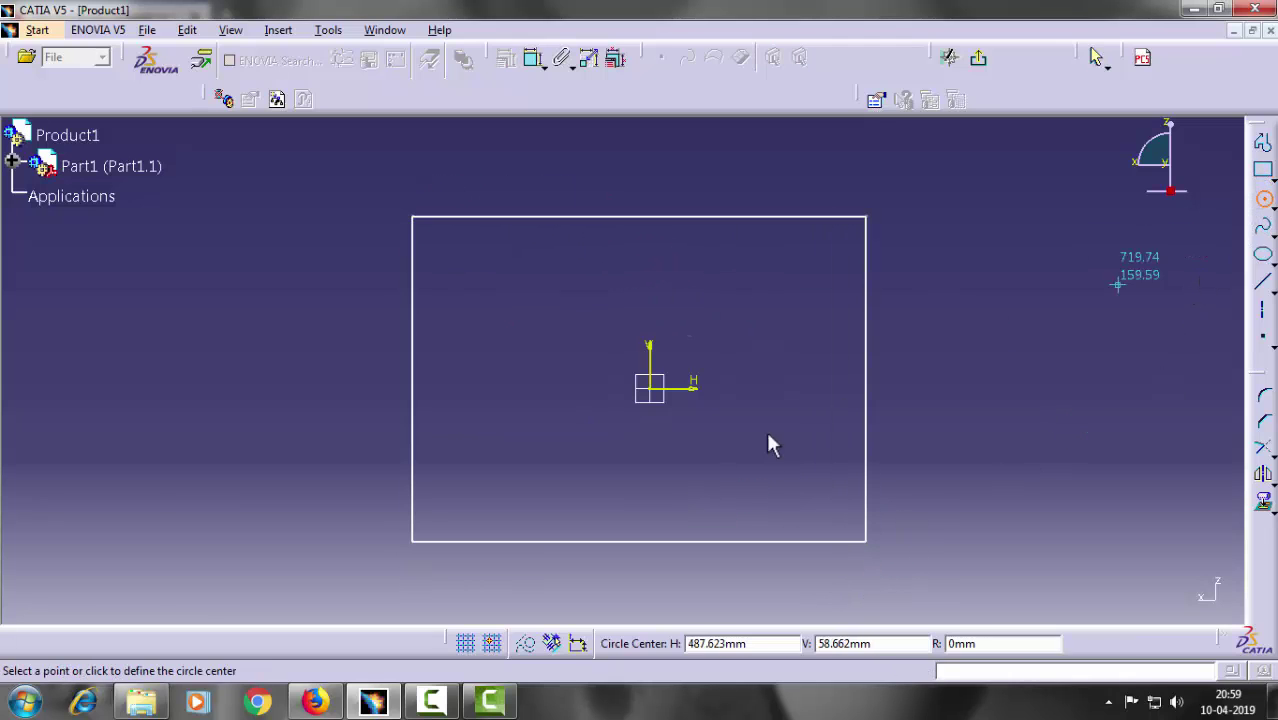
pyautogui.click(649, 388)
pyautogui.click(590, 456)
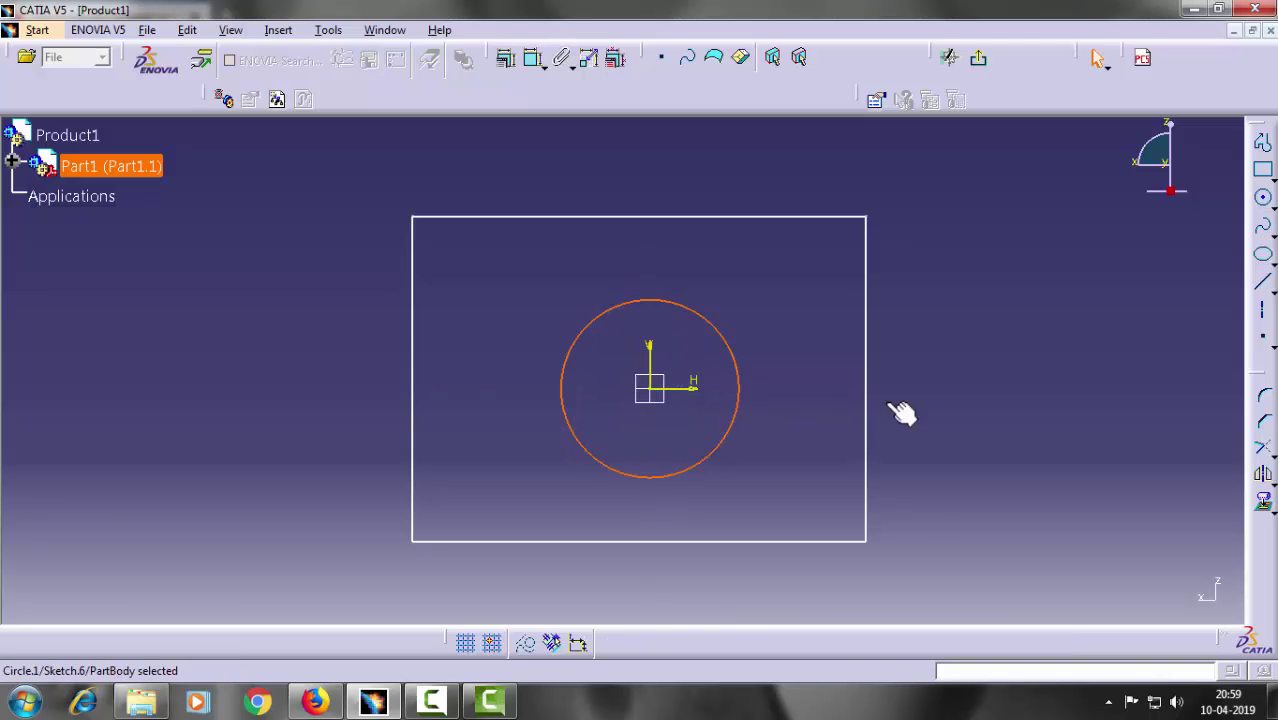
pyautogui.click(945, 348)
pyautogui.click(978, 58)
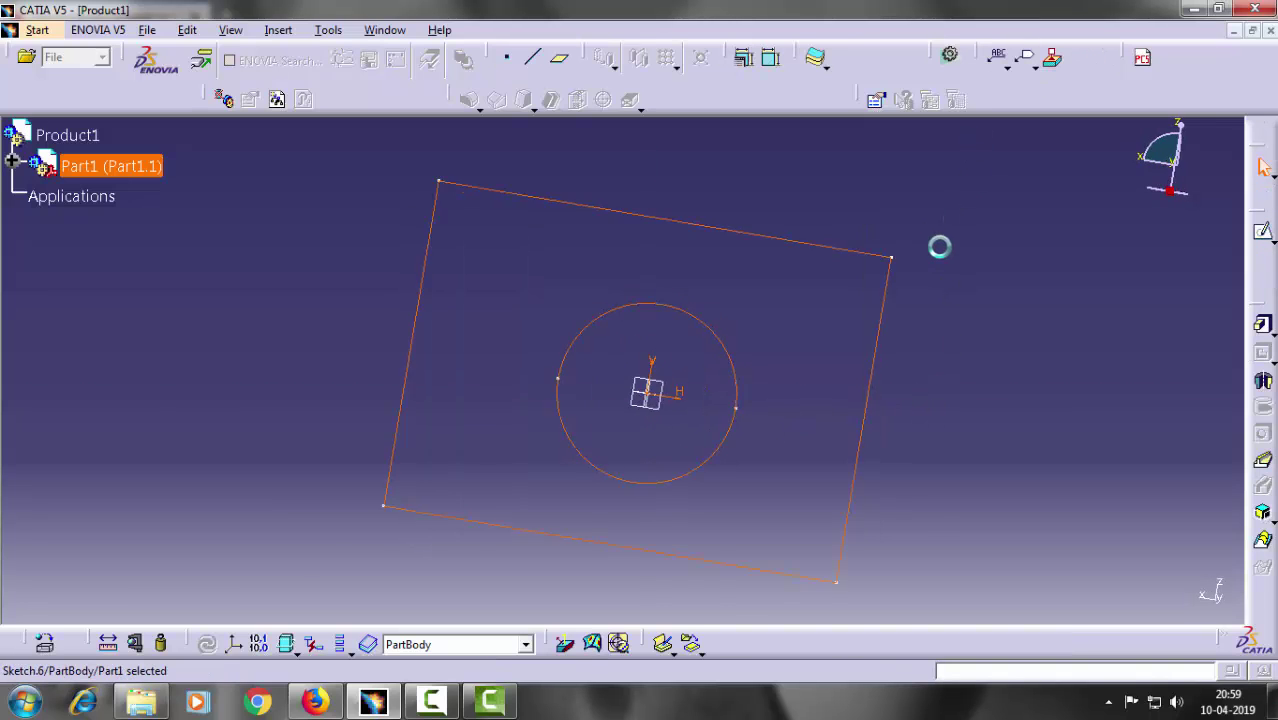
# - Bring up the pad flyout to reveal the other pad variants
pyautogui.click(1262, 324)
pyautogui.click(1212, 296)
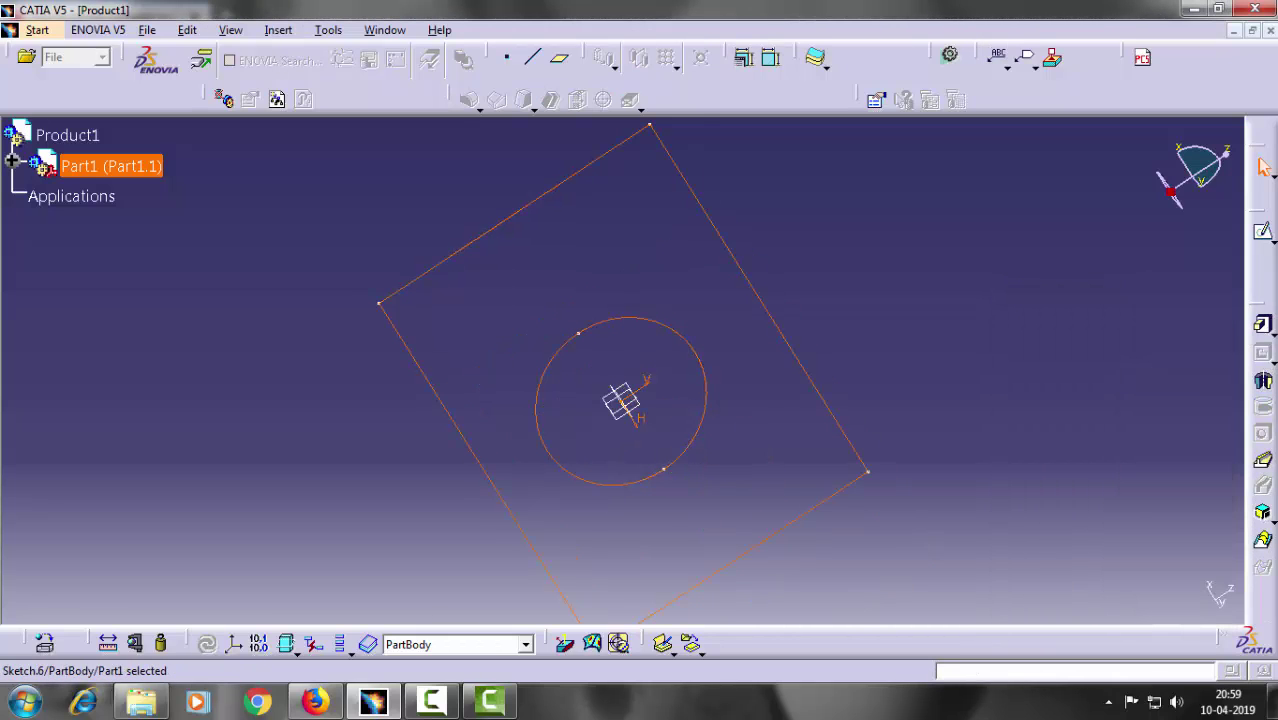
pyautogui.click(1268, 332)
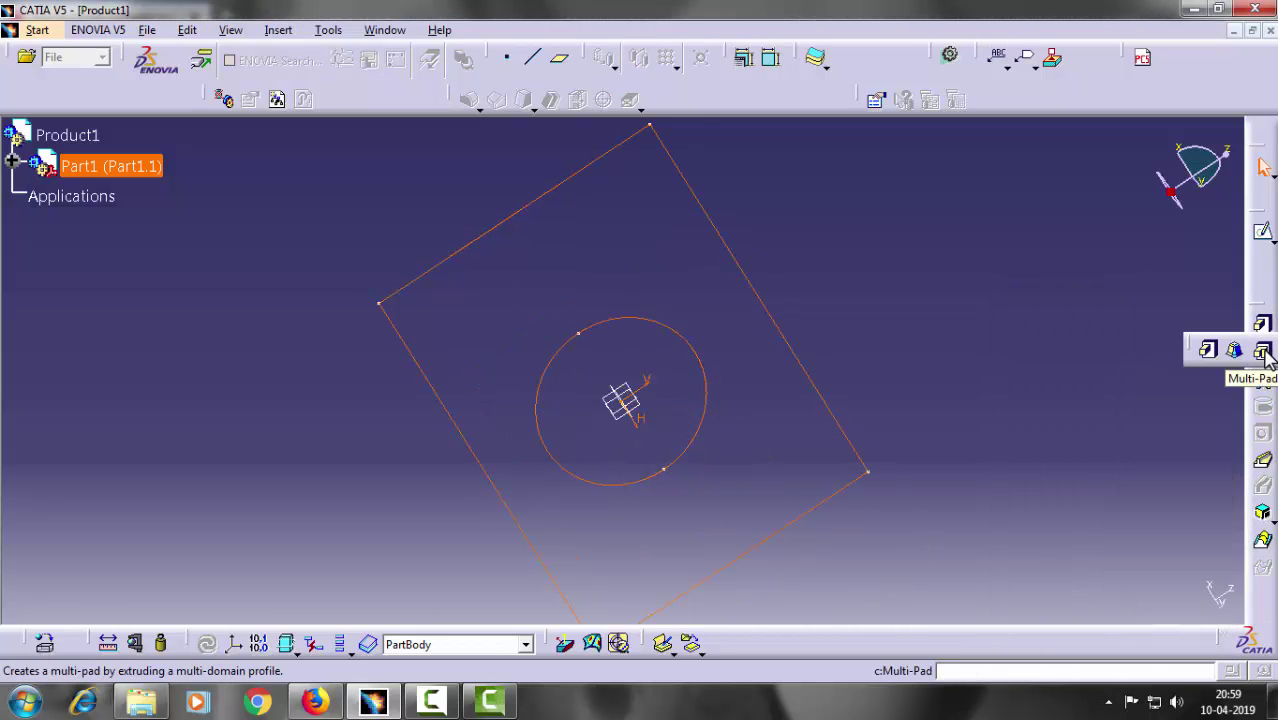
# - Multi-pad the sketch: rectangle domain 30 mm, circle domain 150 mm
pyautogui.click(1264, 352)
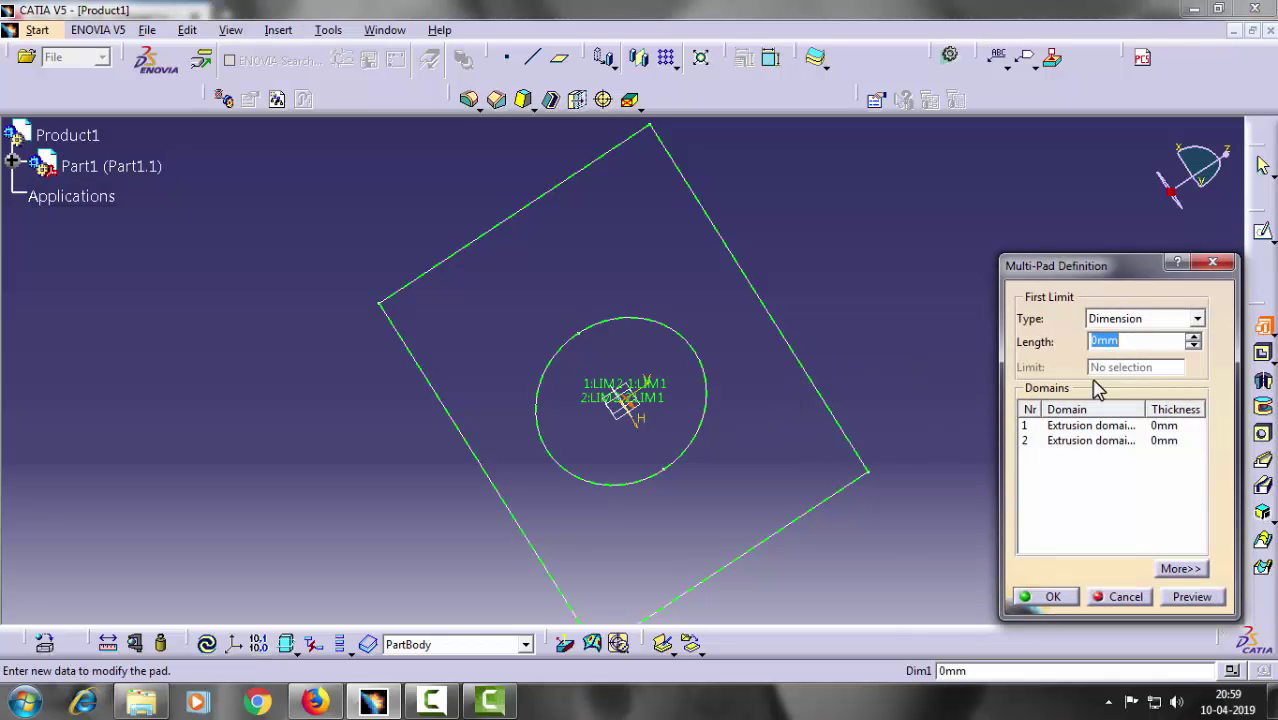
pyautogui.click(1119, 426)
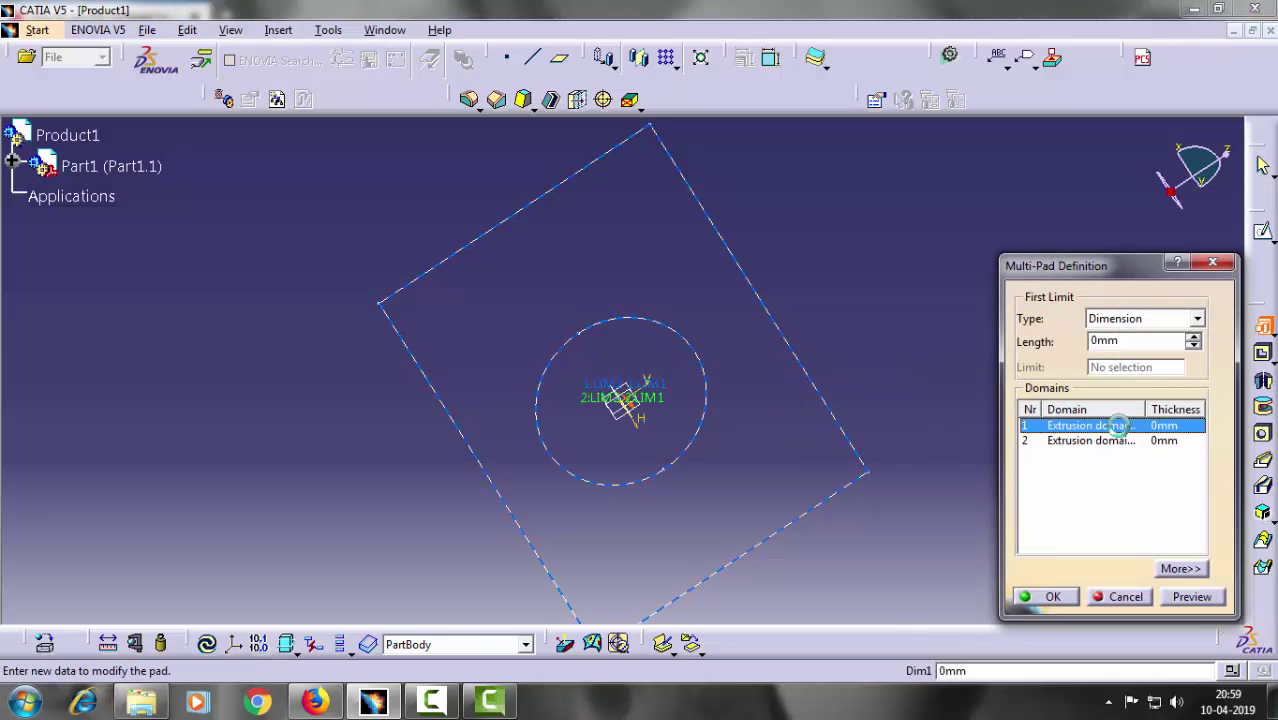
pyautogui.doubleClick(1103, 341)
pyautogui.write('30')
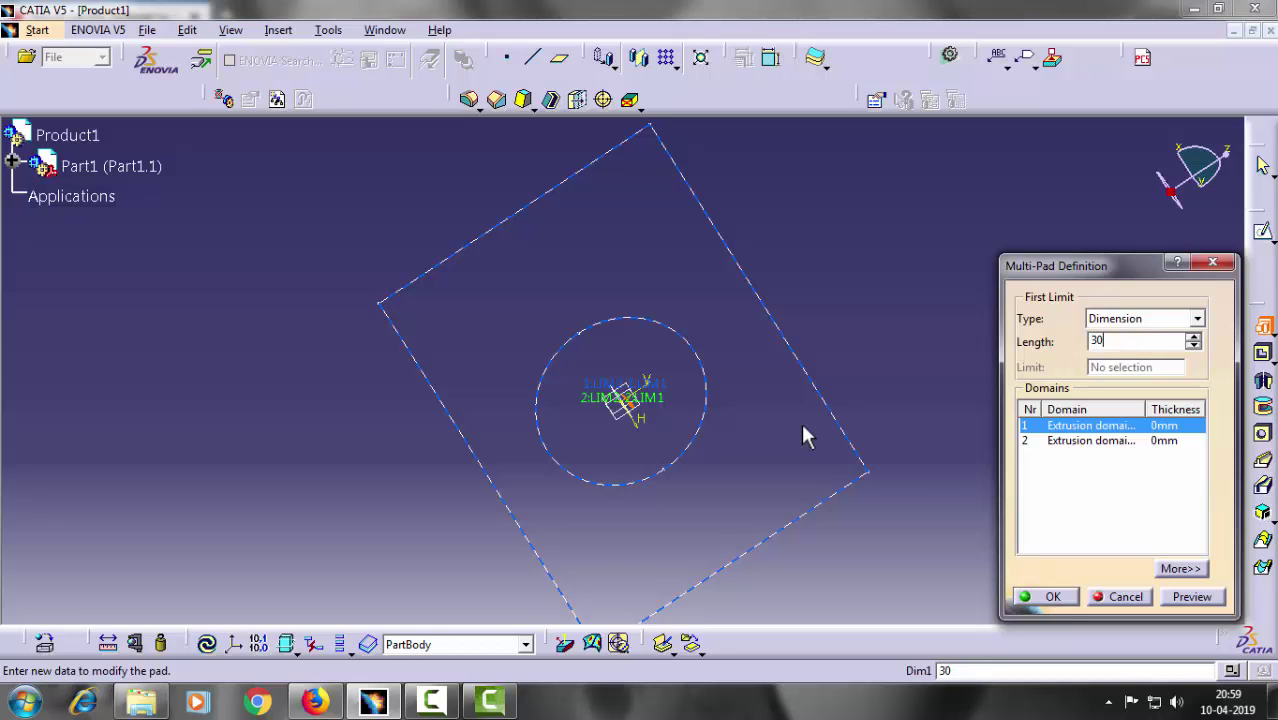
pyautogui.click(1080, 478)
pyautogui.click(1086, 442)
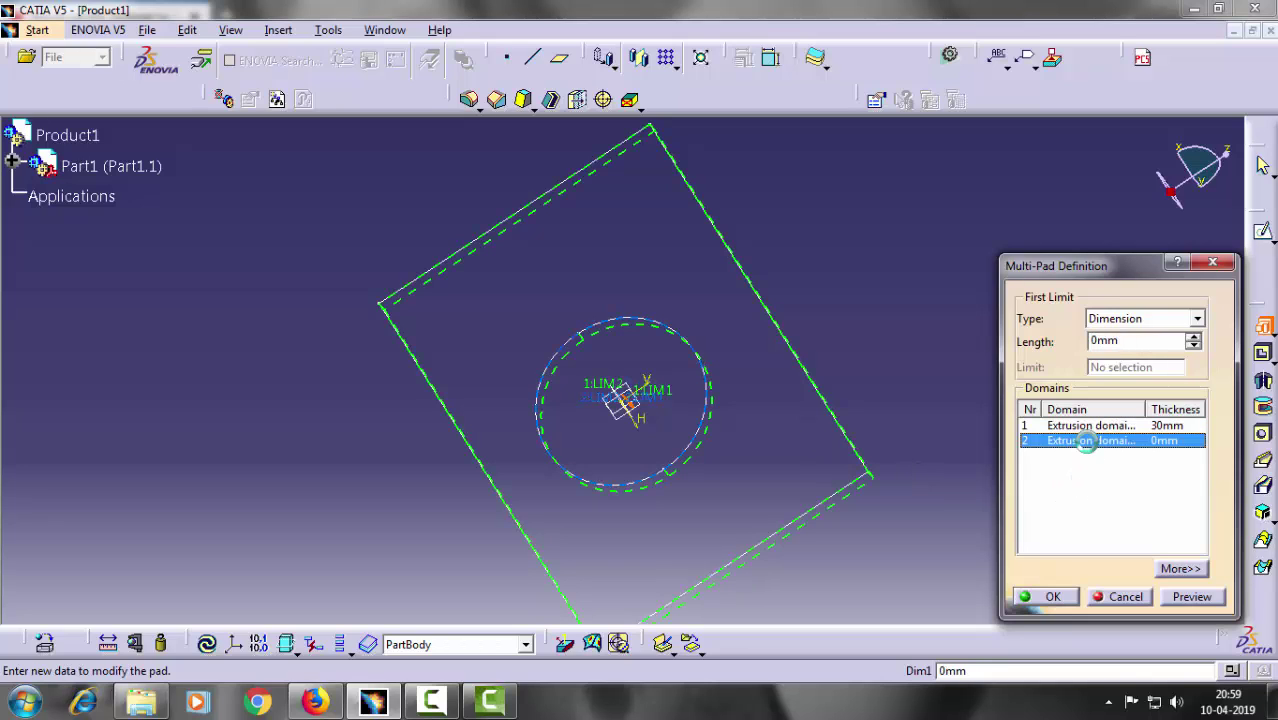
pyautogui.doubleClick(1130, 341)
pyautogui.write('150')
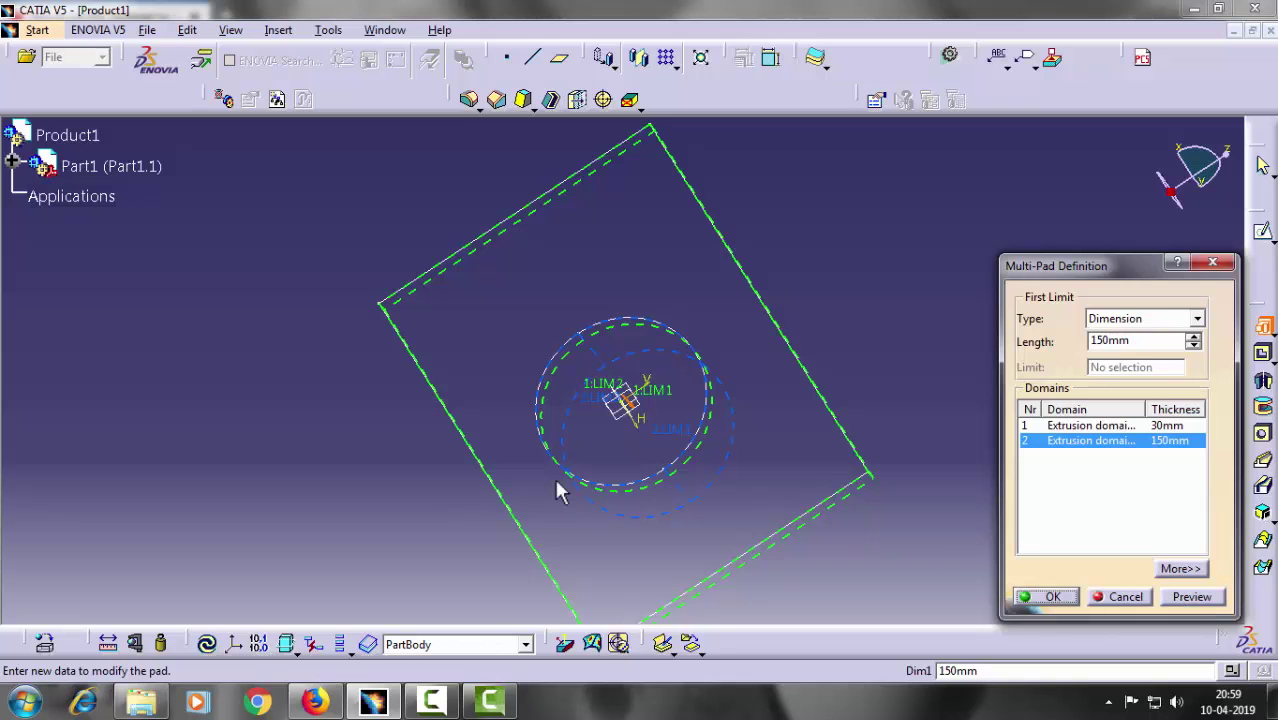
pyautogui.moveTo(557, 490)
pyautogui.mouseDown(button='middle')
pyautogui.moveTo(522, 365)
pyautogui.moveTo(656, 191)
pyautogui.moveTo(720, 238)
pyautogui.mouseUp(button='middle')
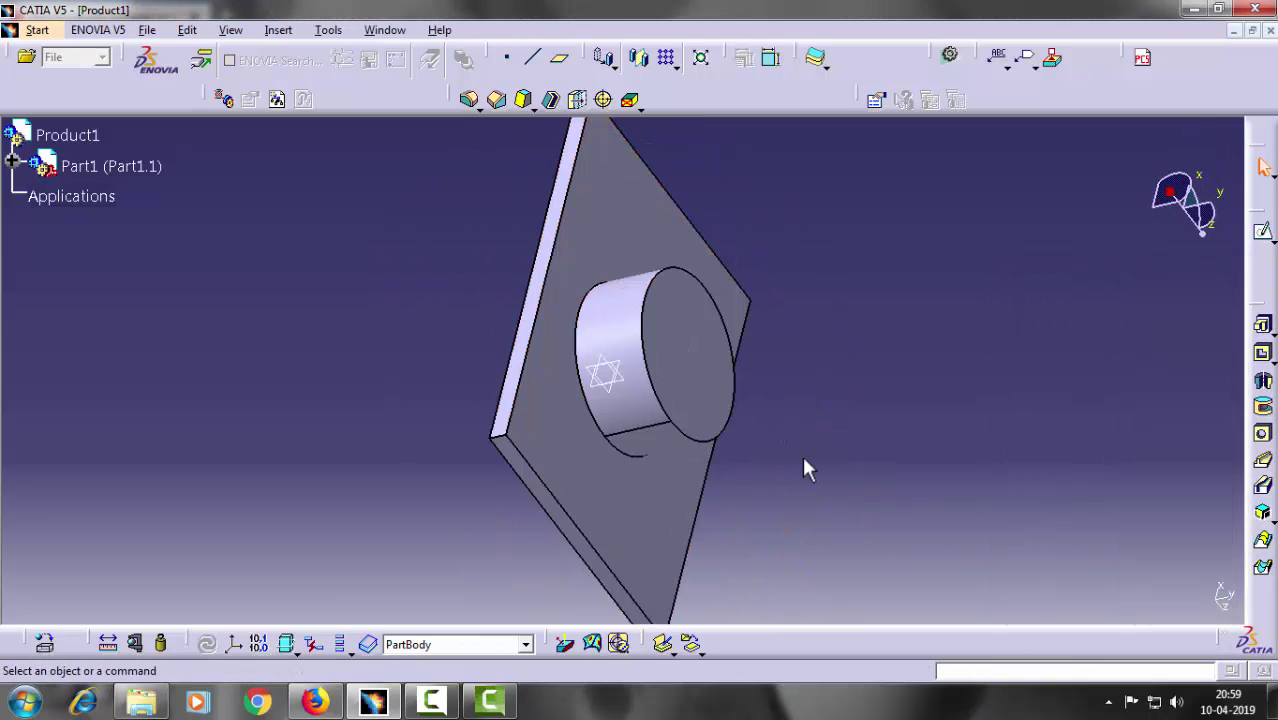
# - Orbit to the plate face and begin a new sketch on the xy plane
pyautogui.moveTo(787, 495)
pyautogui.mouseDown(button='middle')
pyautogui.moveTo(782, 434)
pyautogui.moveTo(845, 340)
pyautogui.moveTo(853, 391)
pyautogui.moveTo(744, 377)
pyautogui.moveTo(770, 428)
pyautogui.mouseUp(button='middle')
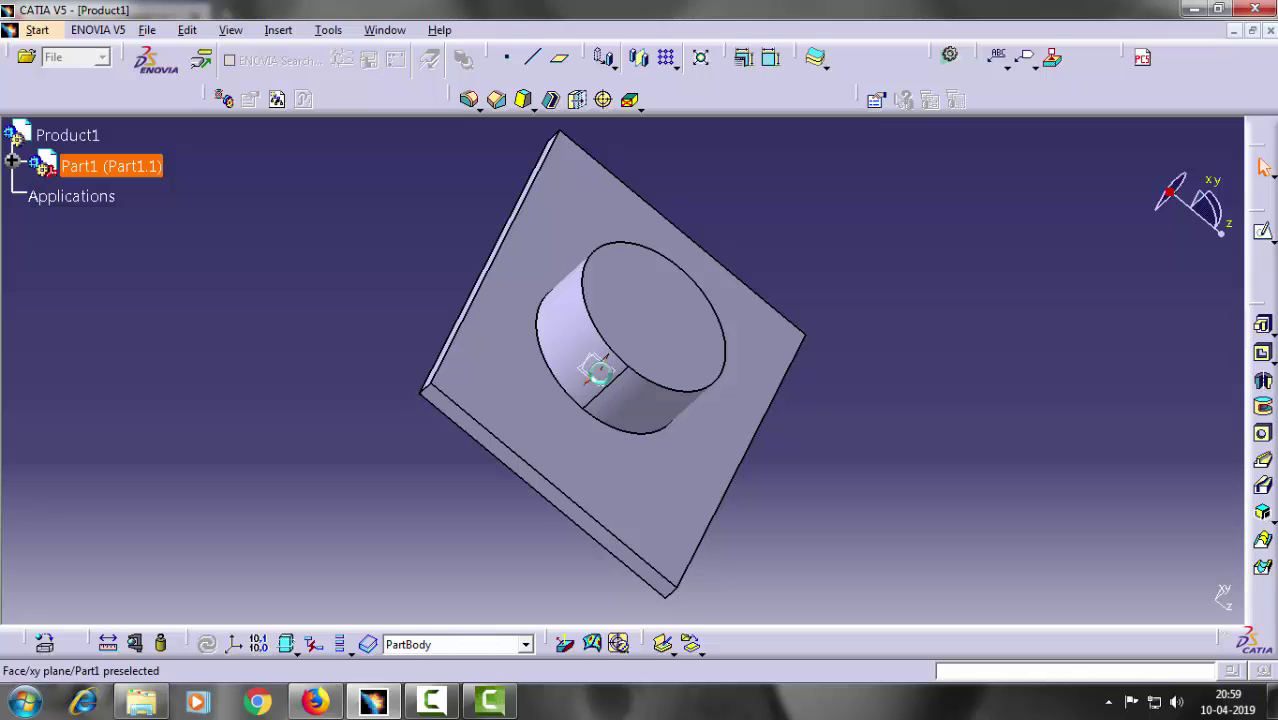
pyautogui.click(1262, 231)
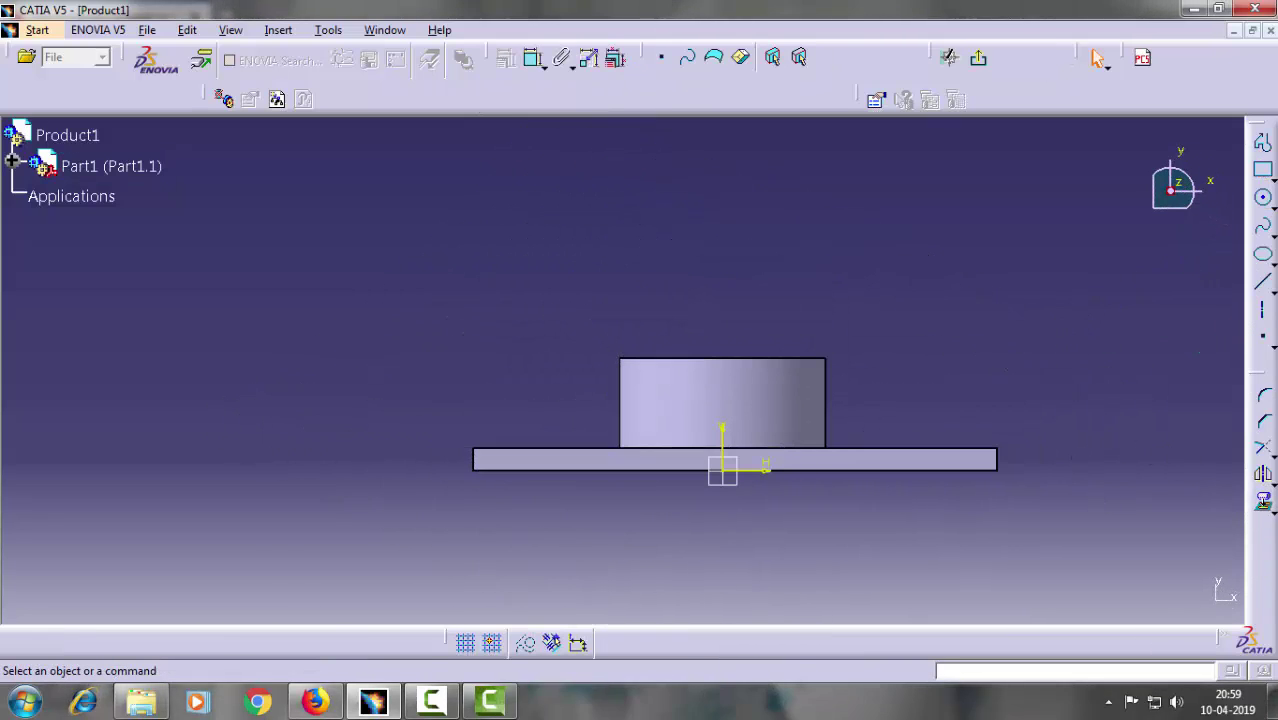
# - Intersect the cylinder with the sketch plane to bring its outline into the sketch
pyautogui.click(1266, 507)
pyautogui.click(1200, 530)
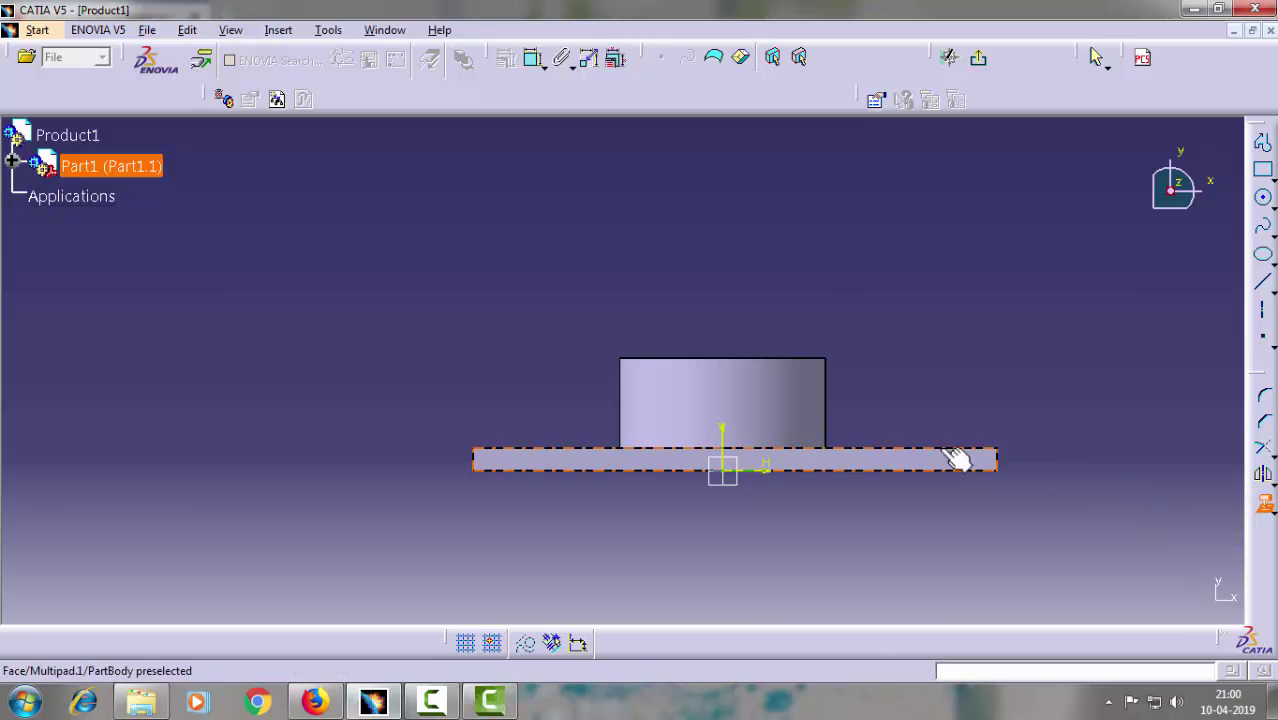
pyautogui.click(843, 396)
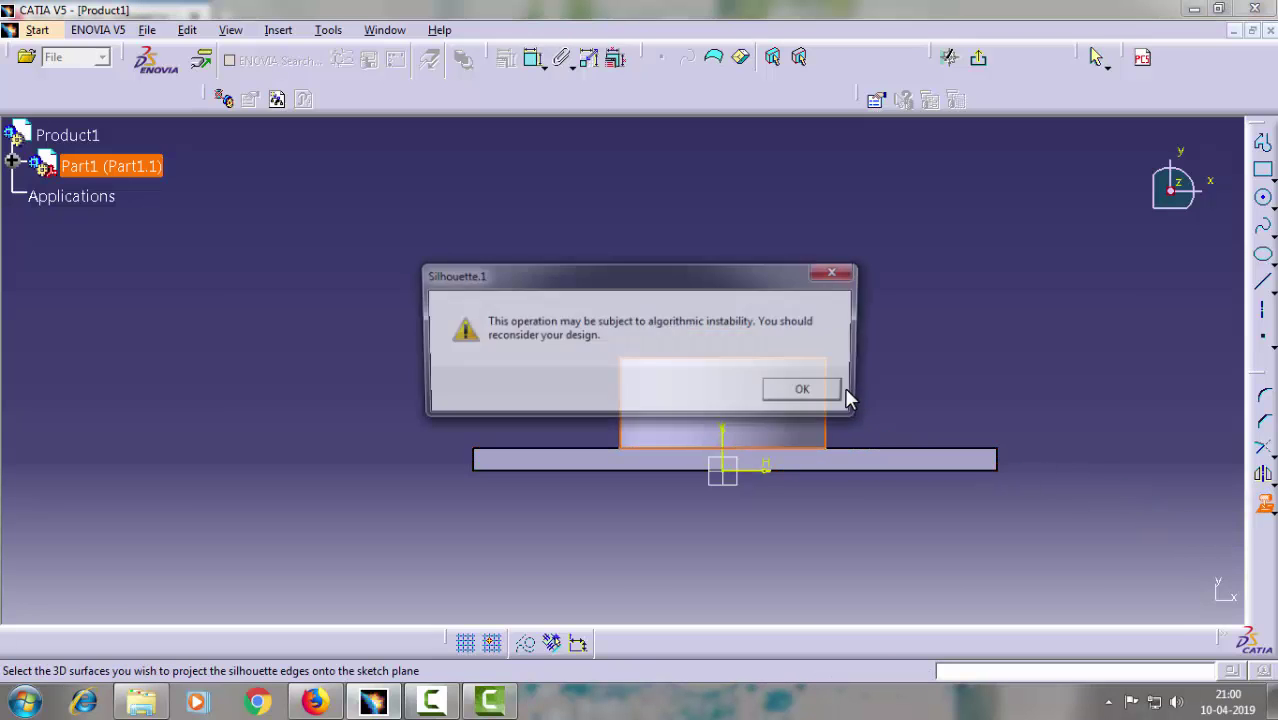
pyautogui.click(822, 395)
pyautogui.click(950, 383)
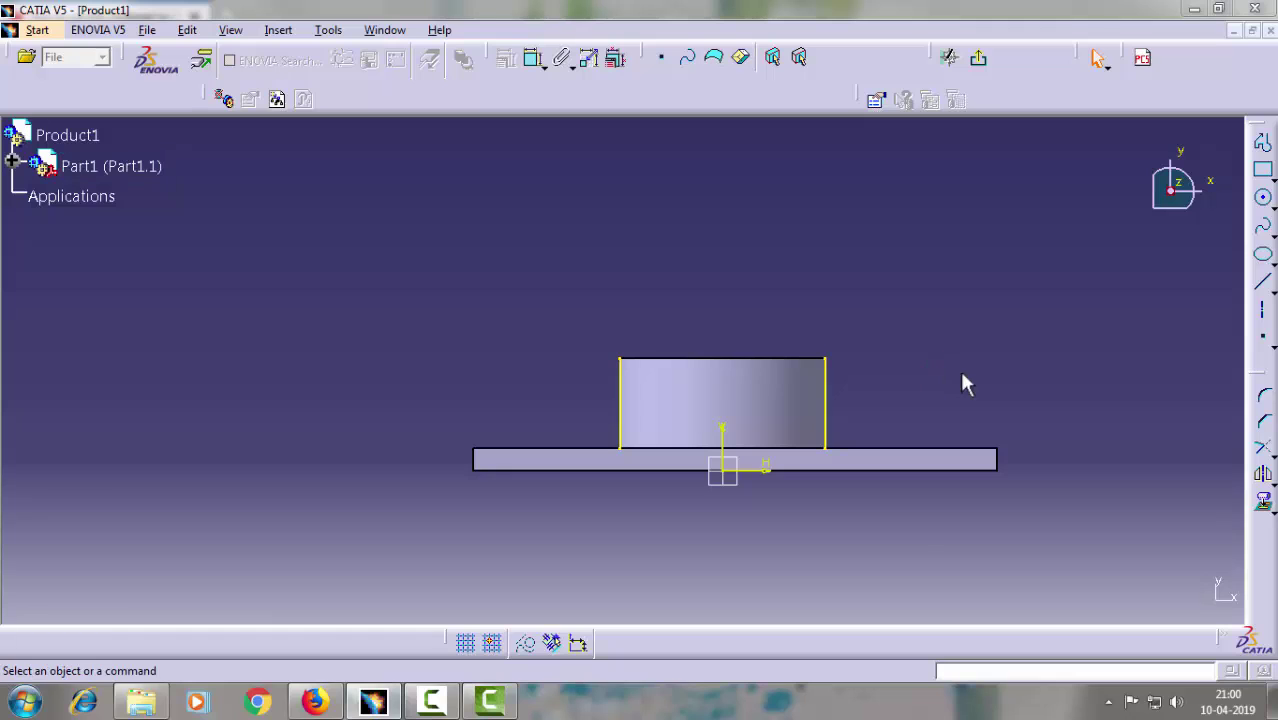
pyautogui.moveTo(1002, 390); pyautogui.dragTo(817, 378, button='middle')
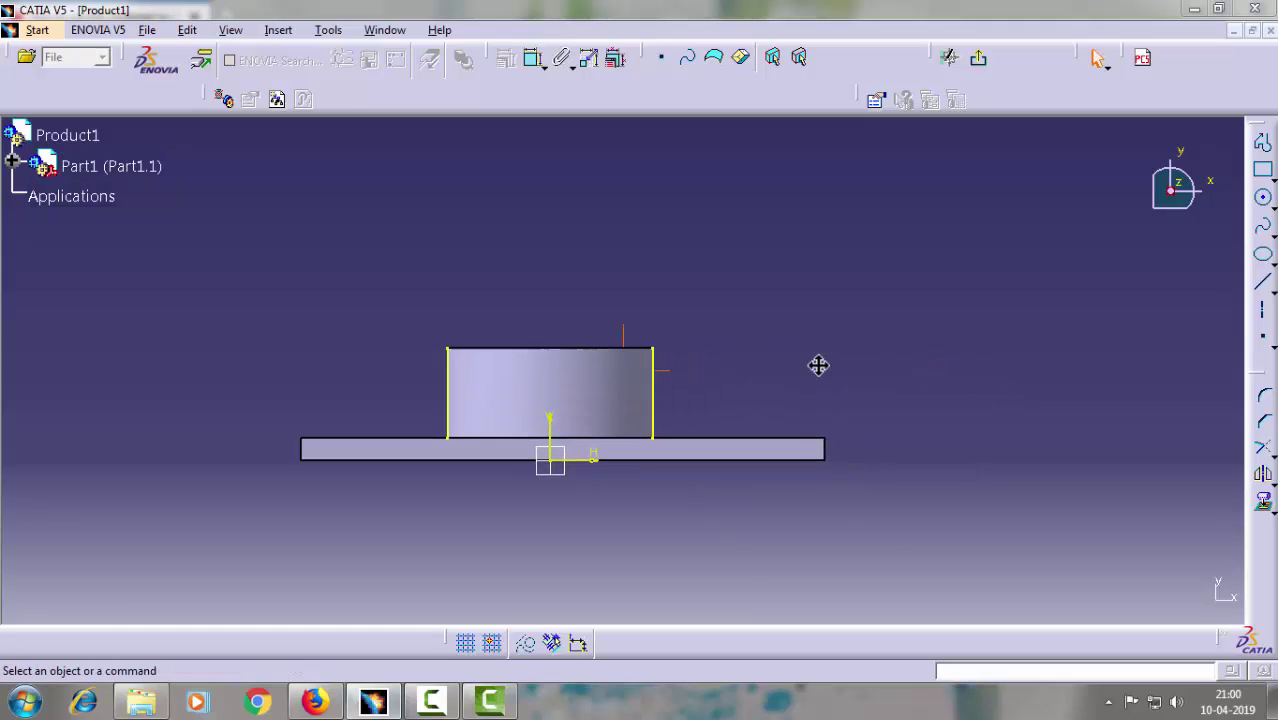
# - Draw the sloped line from the cylinder's top-right corner down to the plate, plus a short top line
pyautogui.click(1259, 289)
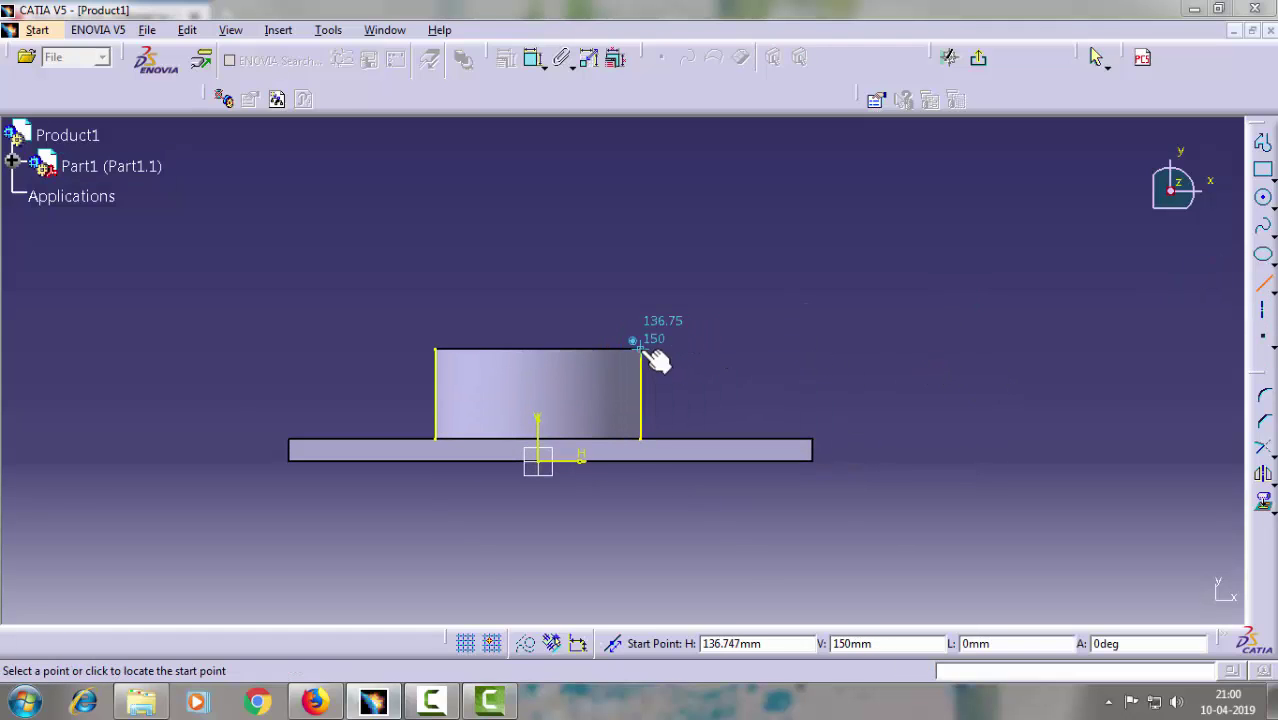
pyautogui.click(641, 349)
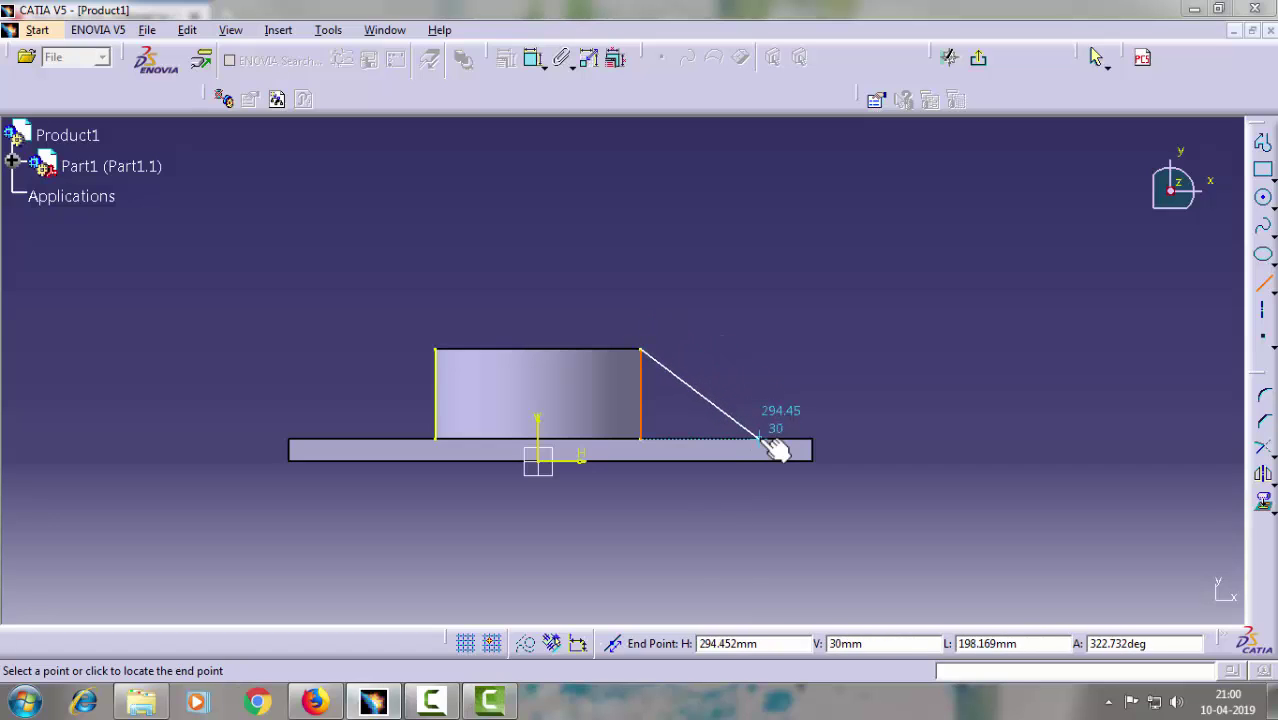
pyautogui.click(766, 441)
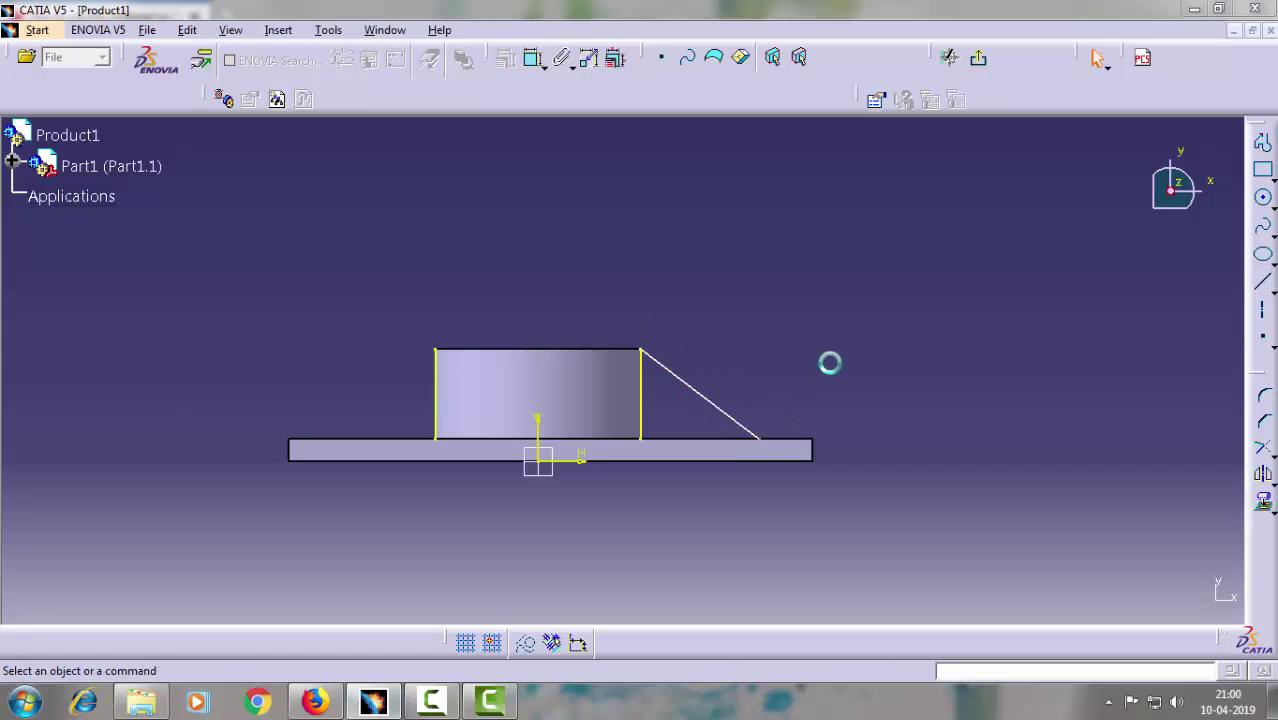
pyautogui.click(1262, 283)
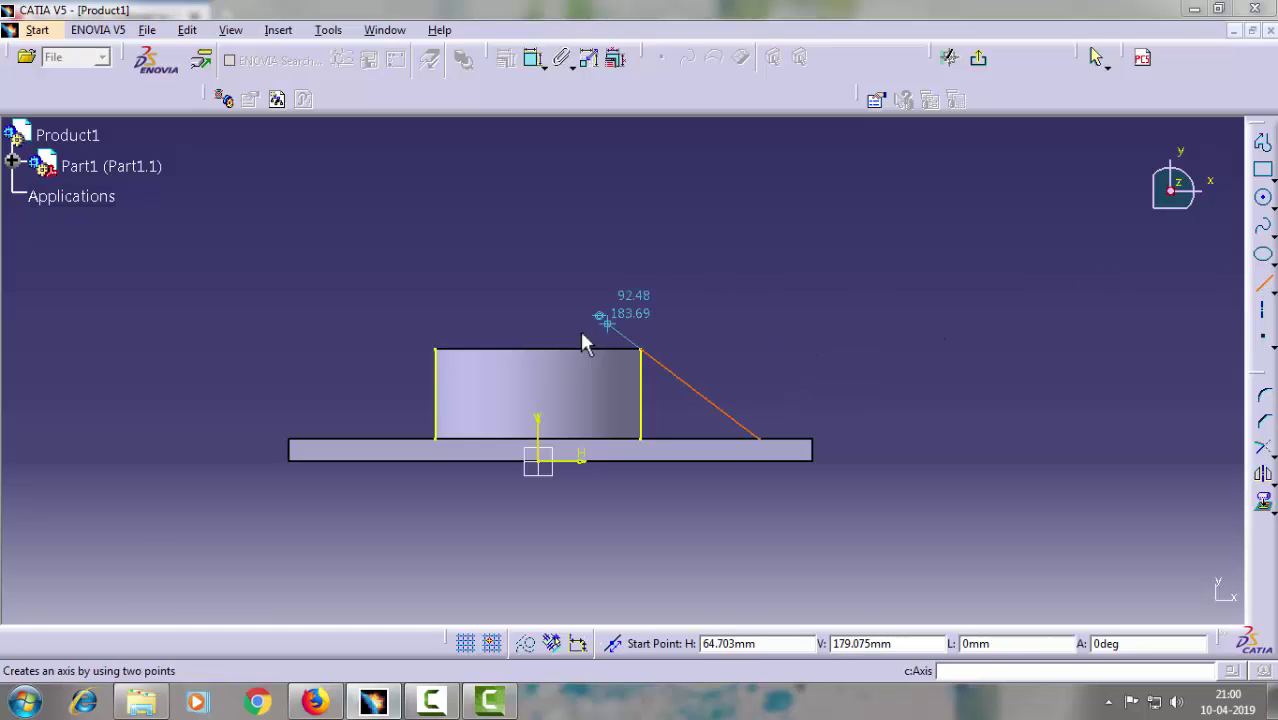
pyautogui.click(641, 350)
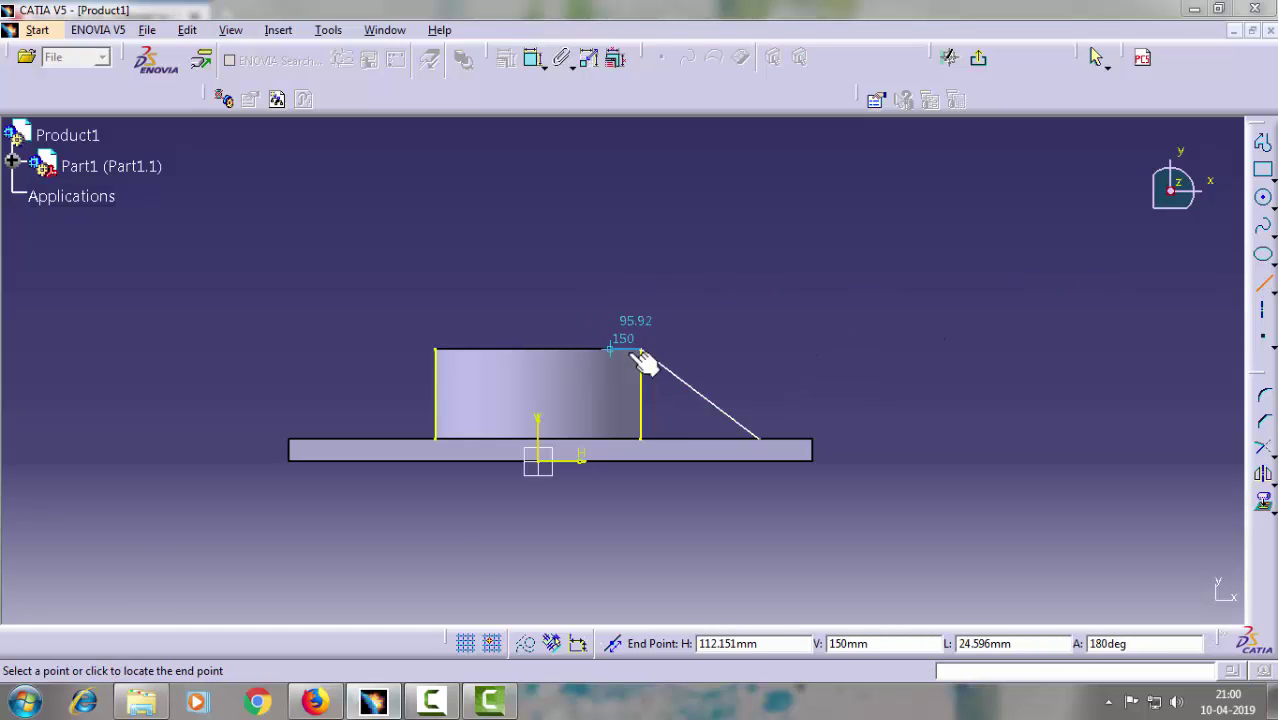
pyautogui.click(637, 354)
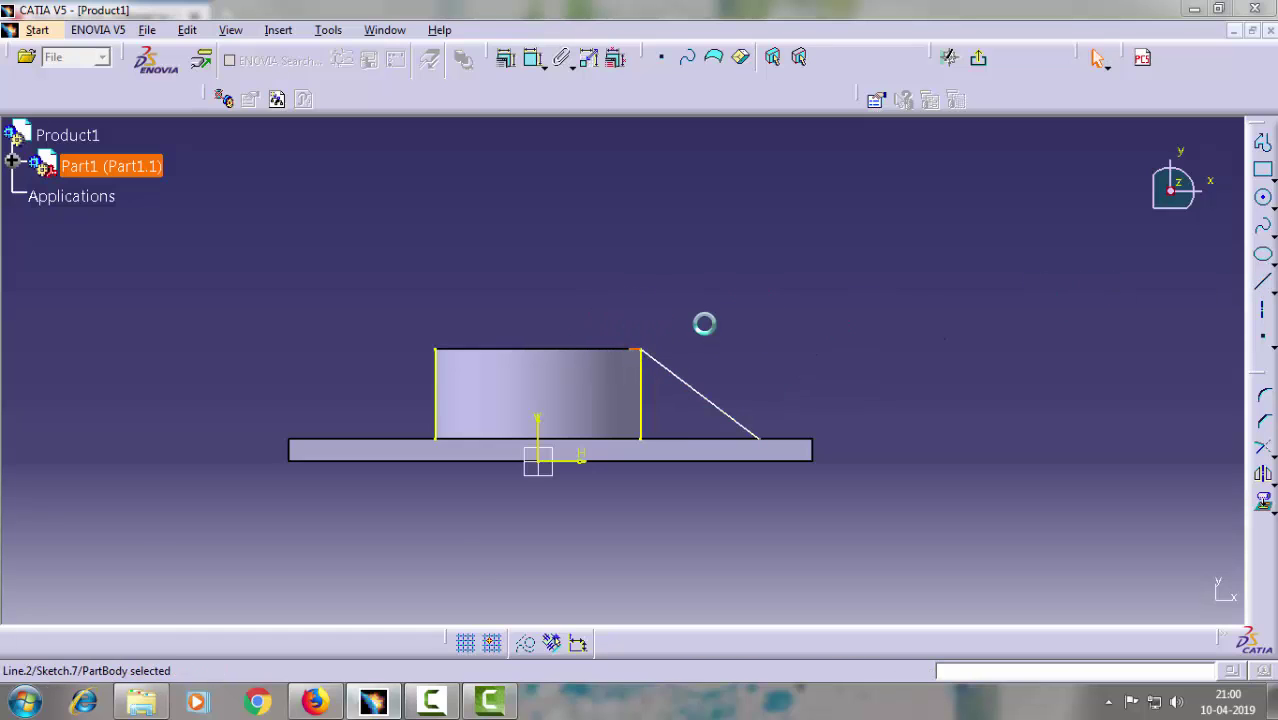
# - Convert the cylinder's left and right vertical edges to construction geometry
pyautogui.click(646, 400)
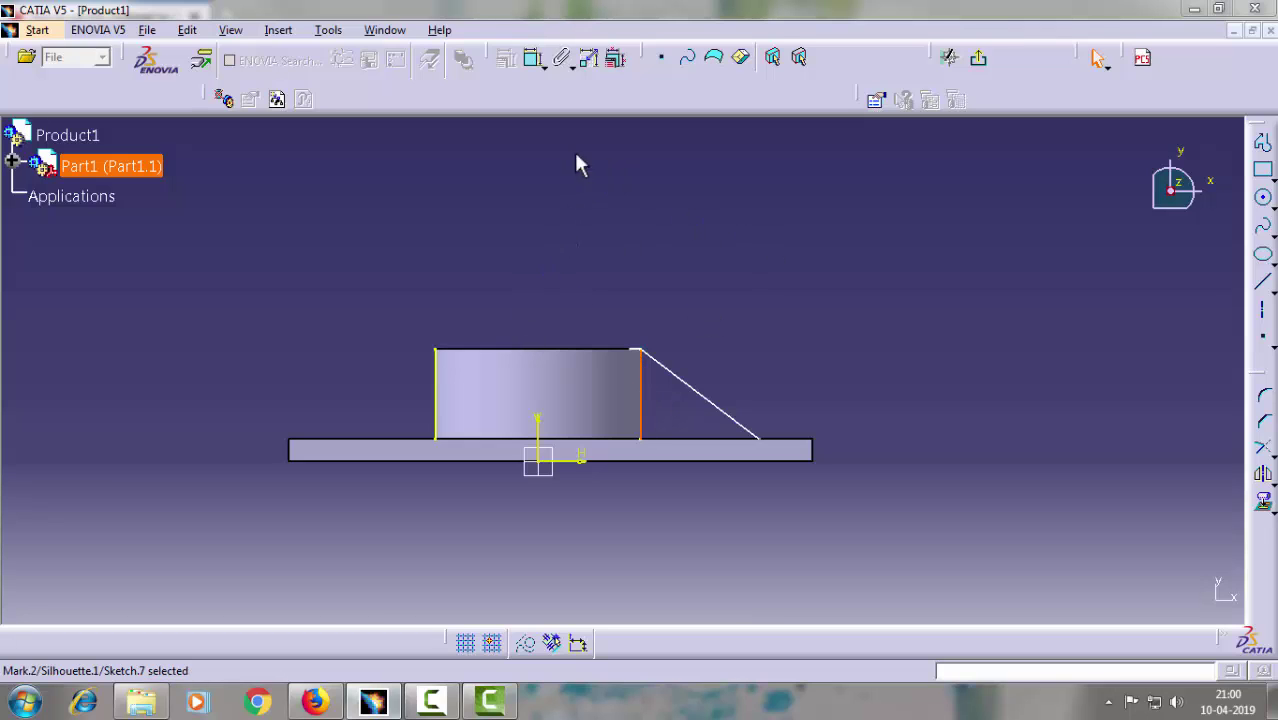
pyautogui.click(525, 643)
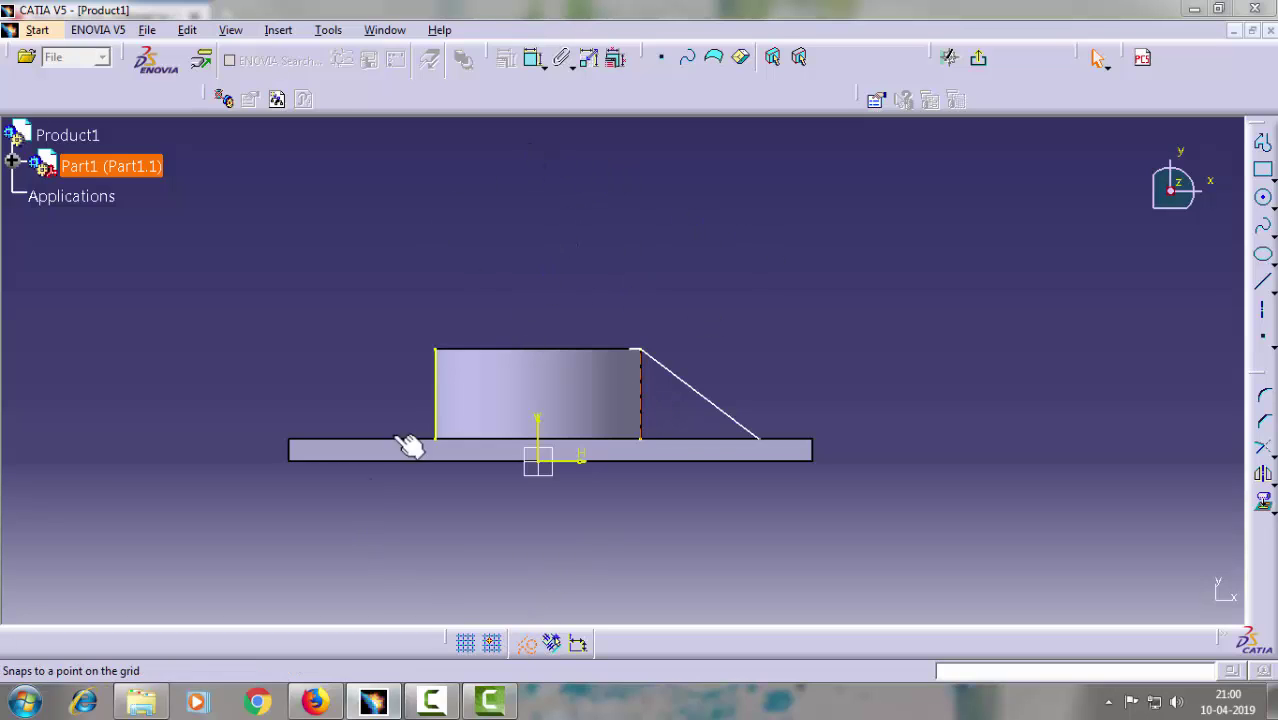
pyautogui.click(438, 398)
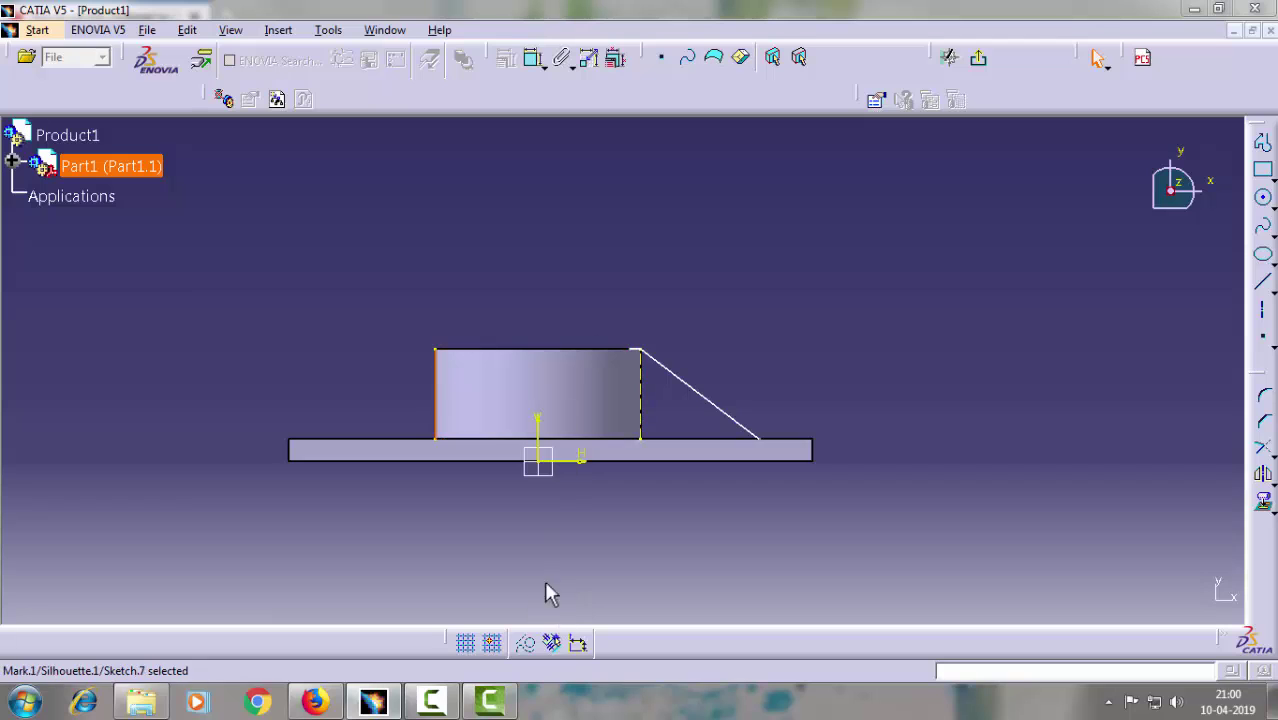
pyautogui.click(527, 650)
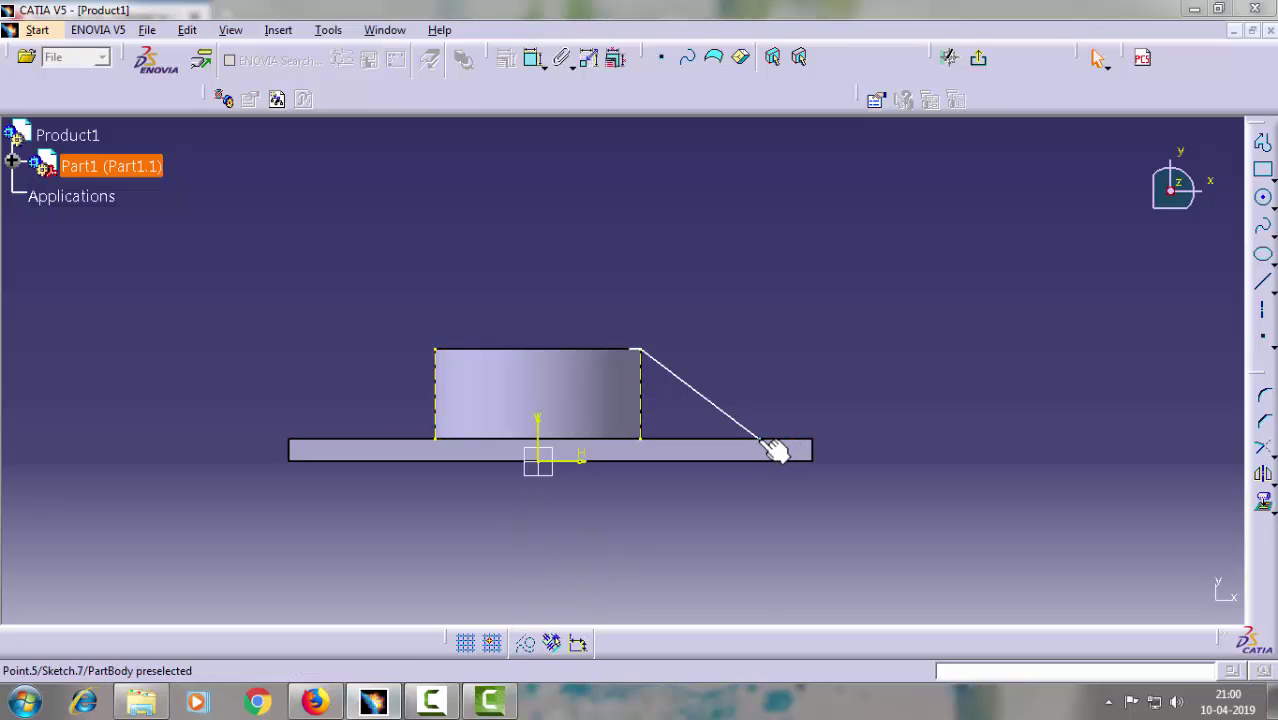
# - Dimension the sloped line's lower end to the plate edge and exit the sketch
pyautogui.click(533, 57)
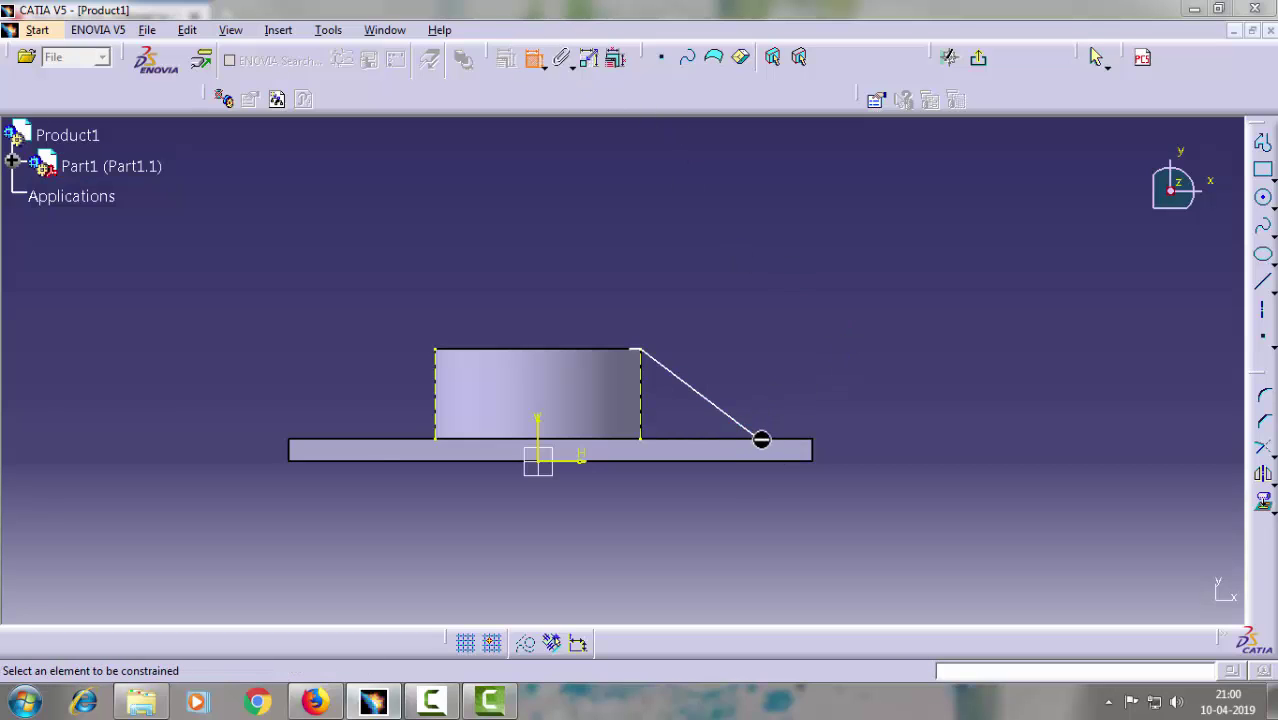
pyautogui.click(768, 443)
pyautogui.click(783, 440)
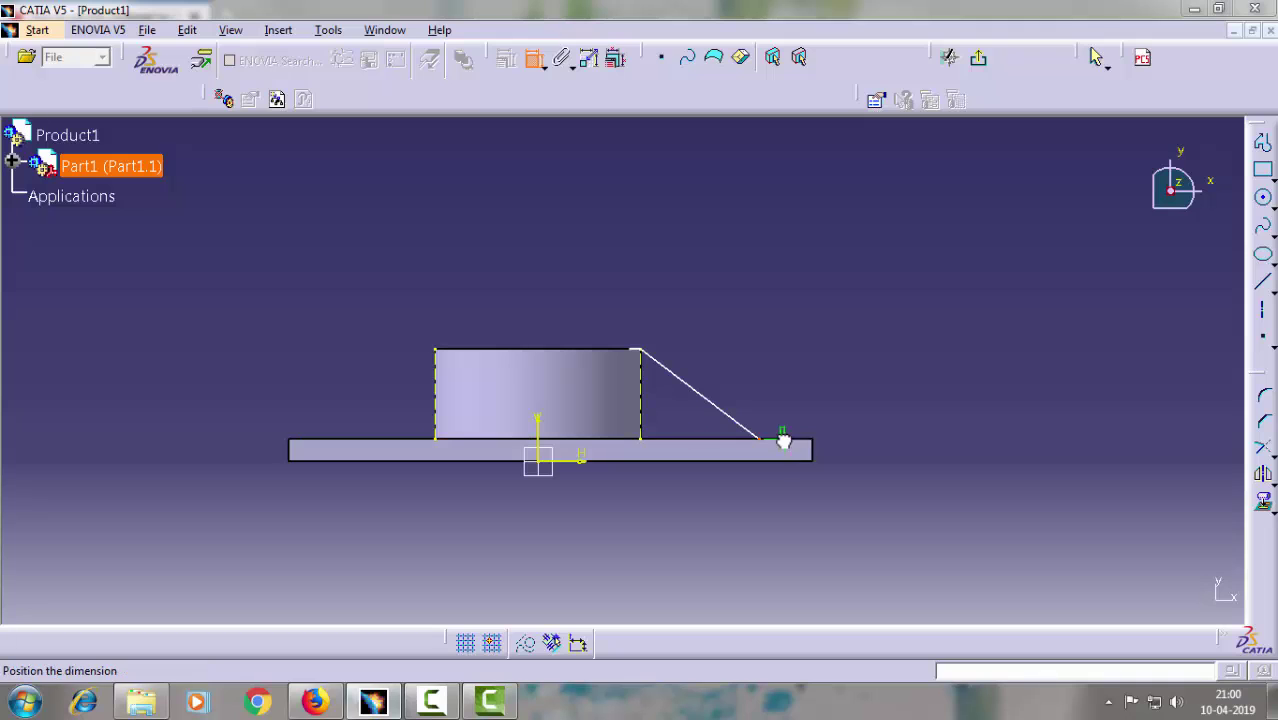
pyautogui.click(813, 400)
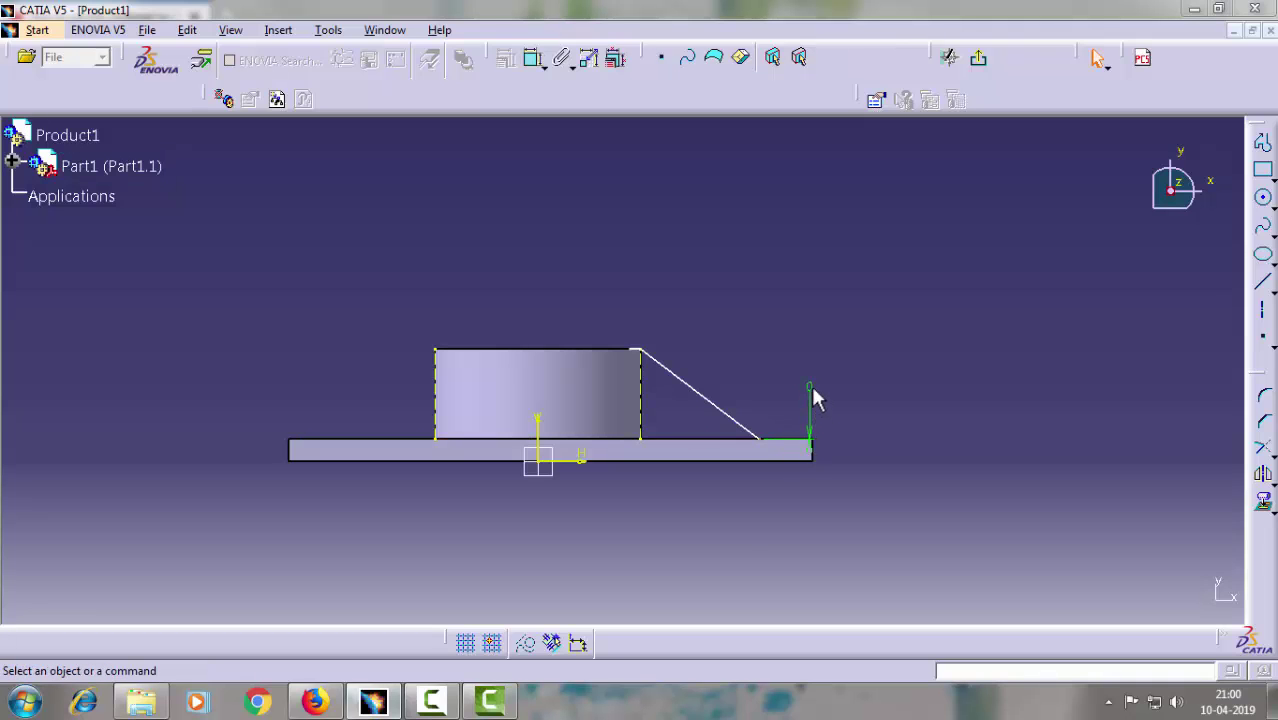
pyautogui.click(978, 58)
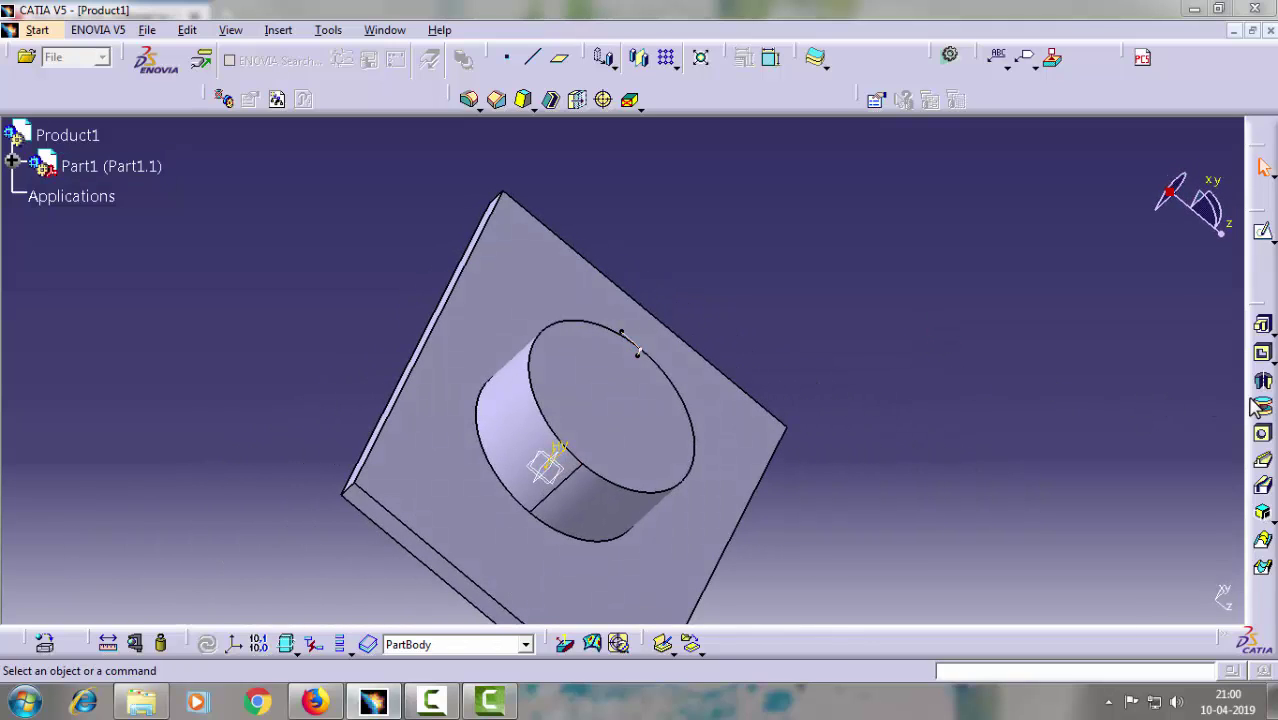
# - Create a stiffener rib from the sloped Sketch.7 line, previewing 5 mm then finalising at 10 mm thickness
pyautogui.click(1271, 517)
pyautogui.click(1242, 538)
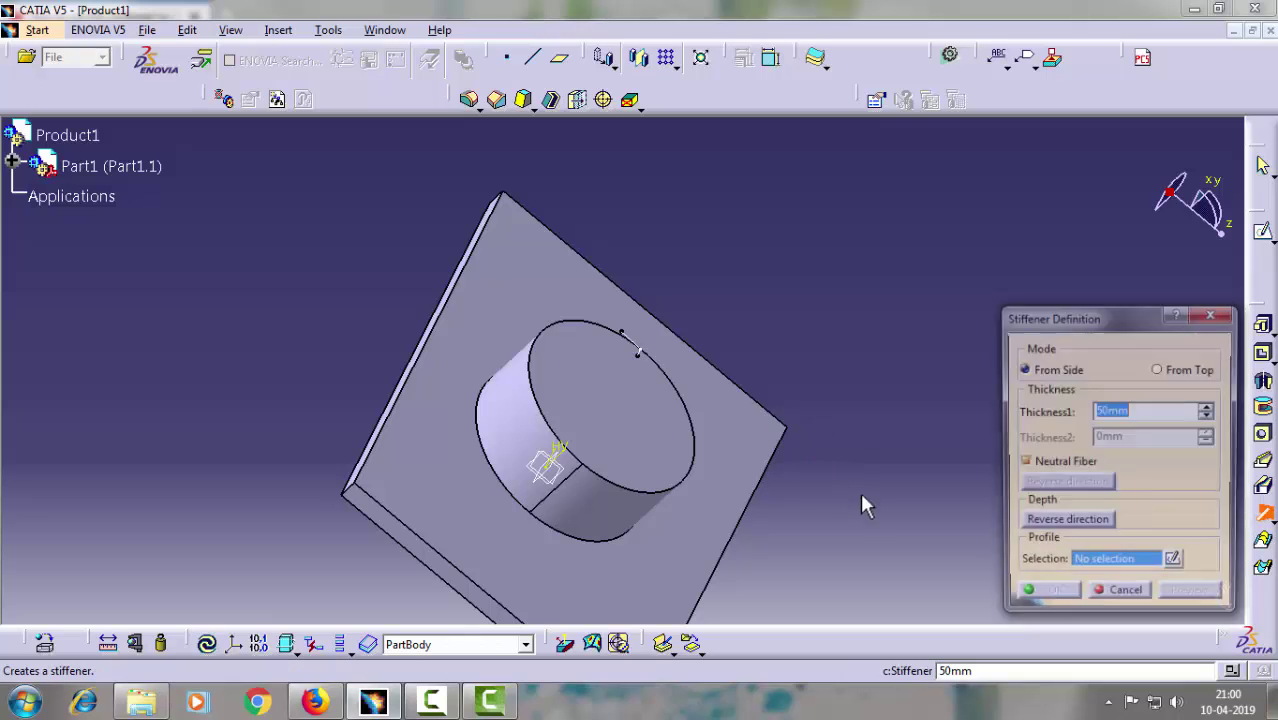
pyautogui.moveTo(847, 519)
pyautogui.mouseDown(button='middle')
pyautogui.moveTo(582, 348)
pyautogui.moveTo(566, 355)
pyautogui.mouseUp(button='middle')
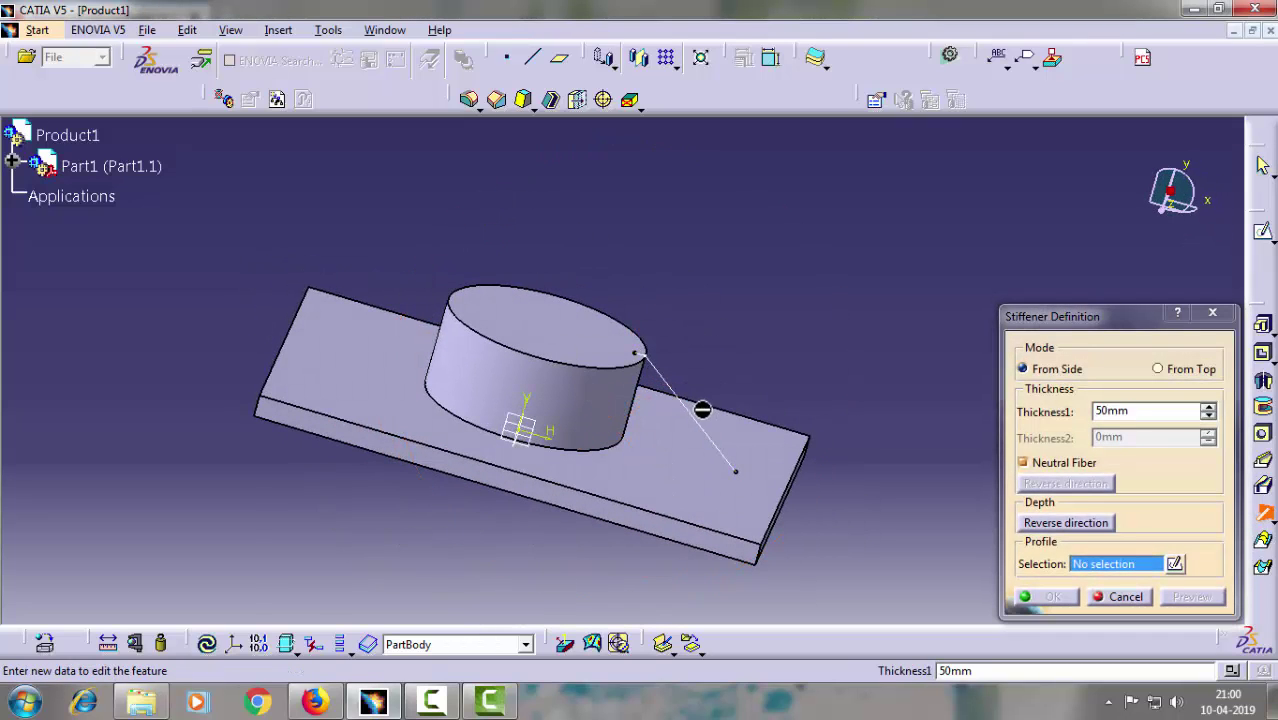
pyautogui.click(711, 432)
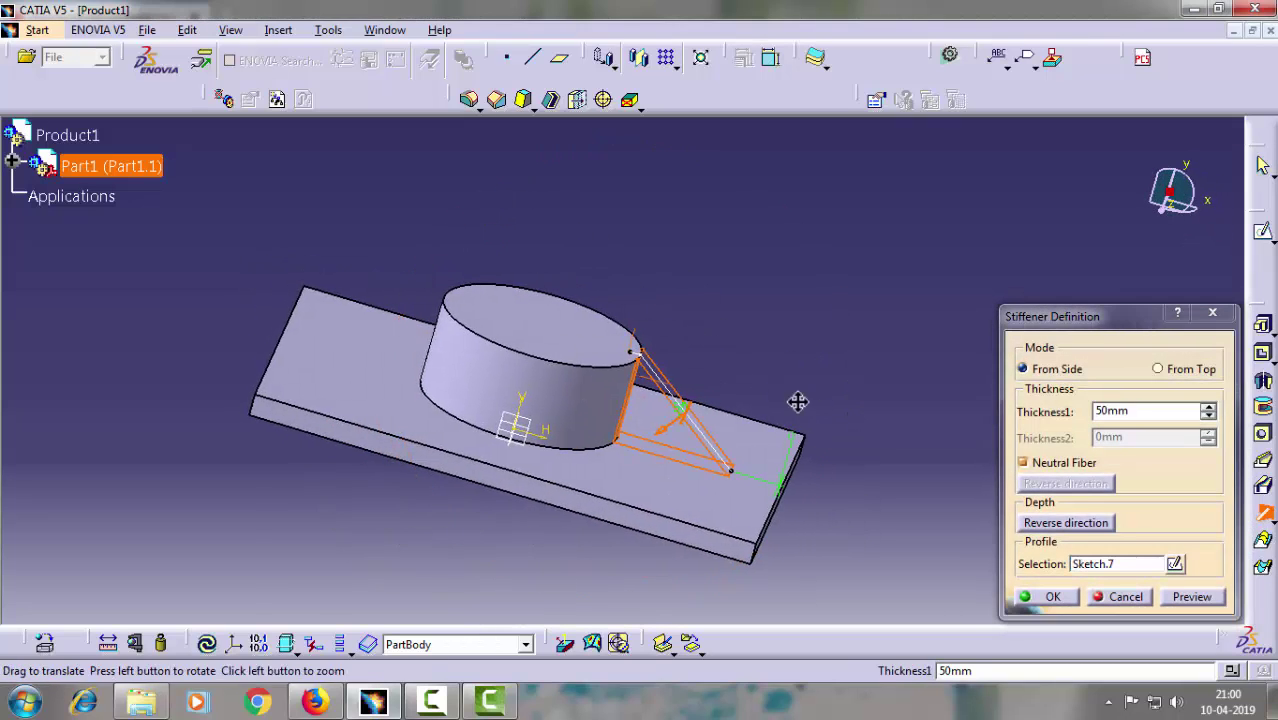
pyautogui.moveTo(799, 400)
pyautogui.mouseDown(button='middle')
pyautogui.moveTo(685, 434)
pyautogui.moveTo(930, 473)
pyautogui.mouseUp(button='middle')
pyautogui.moveTo(1137, 415); pyautogui.dragTo(1003, 420)
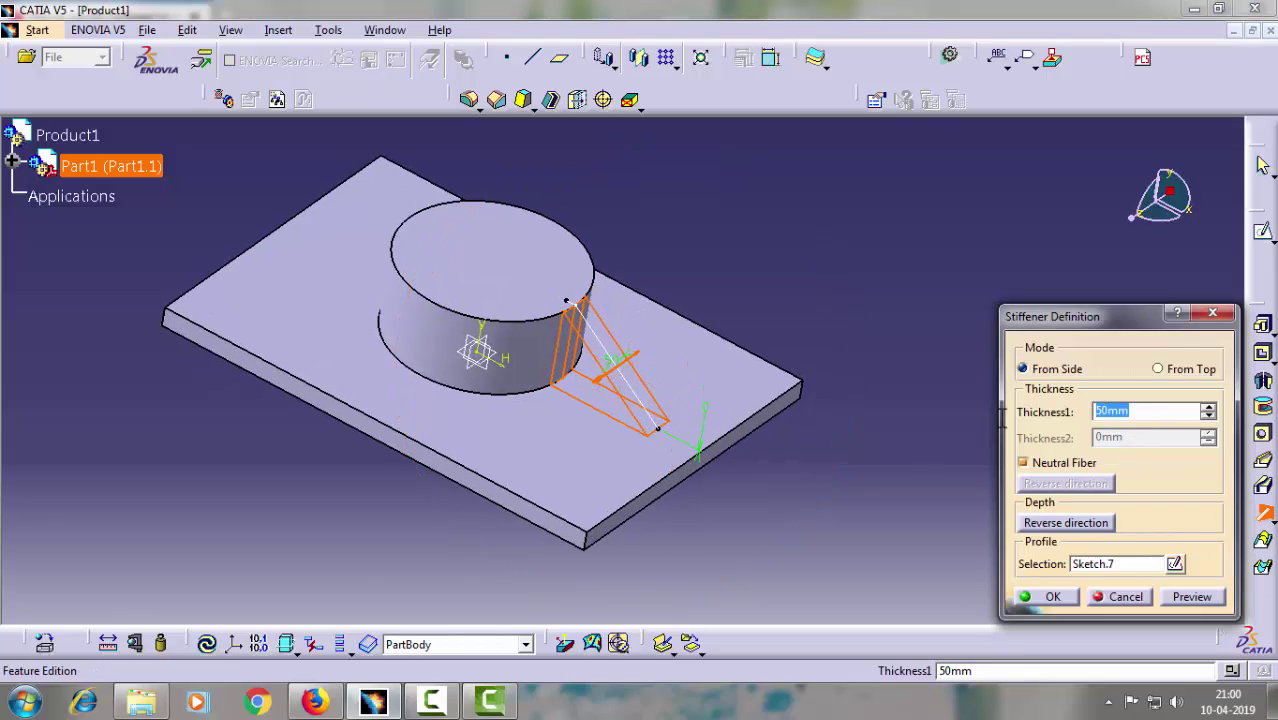
pyautogui.write('5')
pyautogui.click(1192, 598)
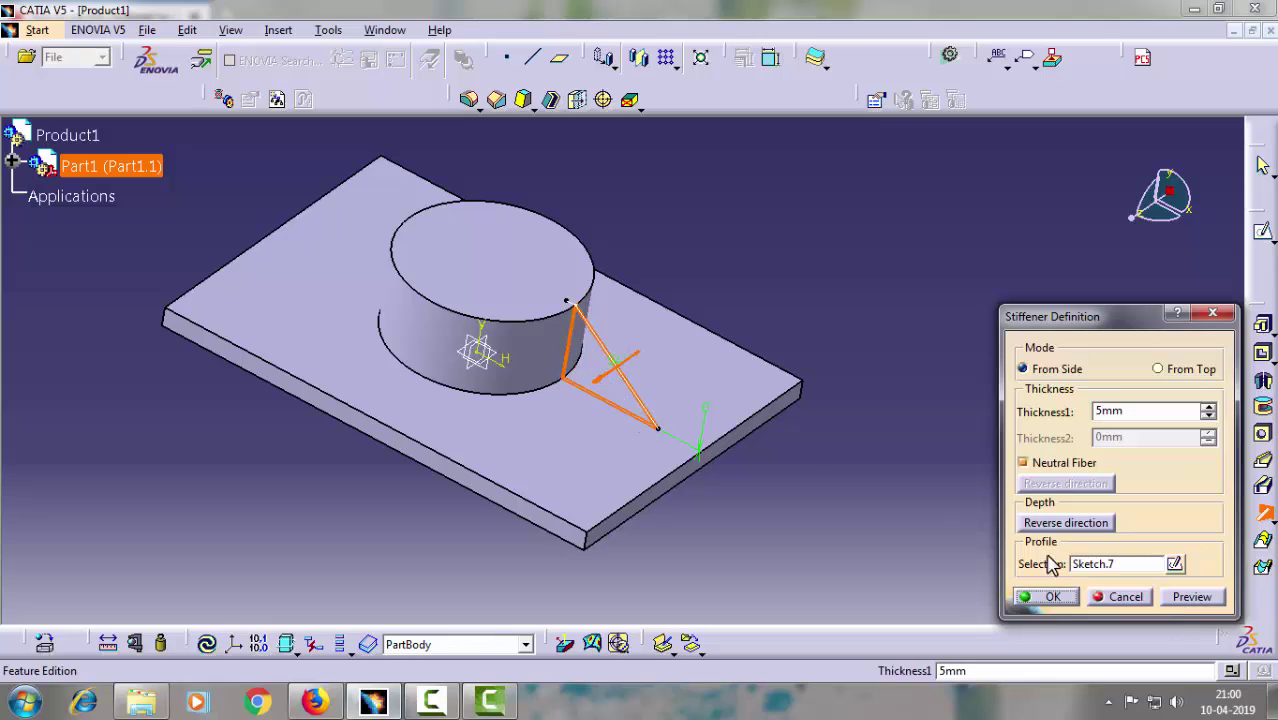
pyautogui.moveTo(1125, 415); pyautogui.dragTo(1004, 422)
pyautogui.write('10')
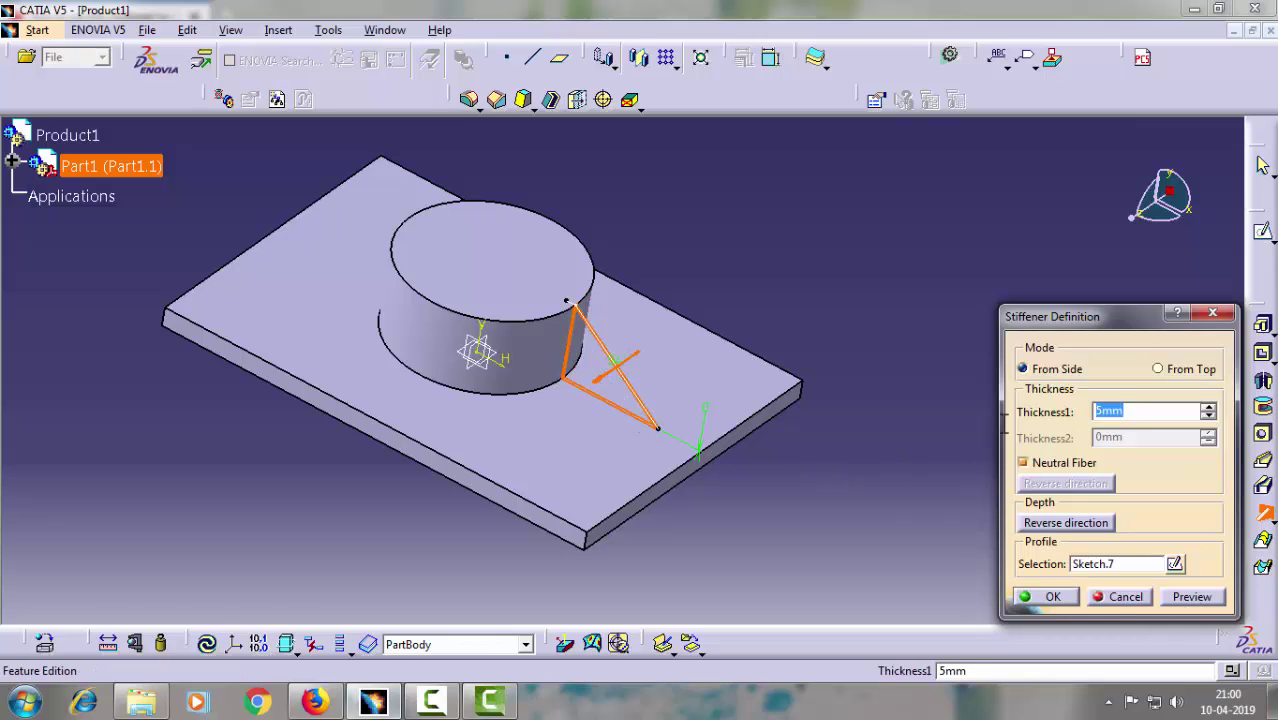
pyautogui.click(1186, 596)
pyautogui.click(1067, 598)
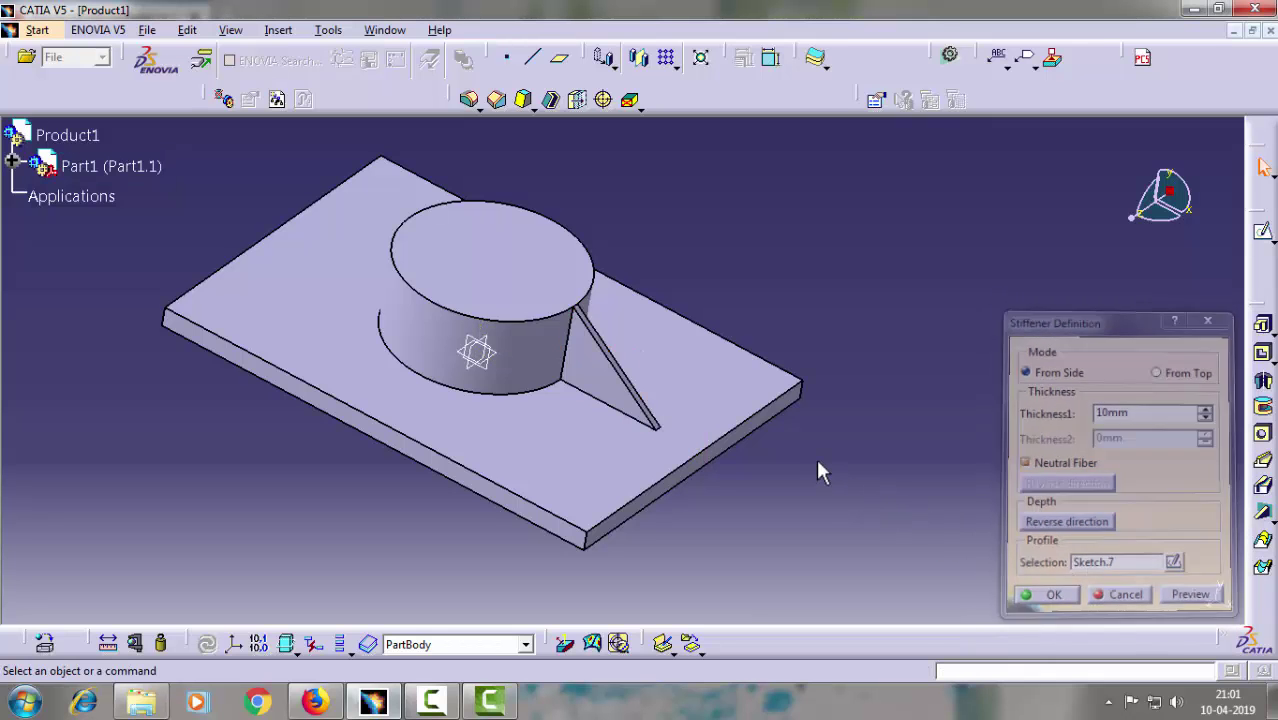
pyautogui.moveTo(817, 459)
pyautogui.mouseDown(button='middle')
pyautogui.moveTo(590, 478)
pyautogui.moveTo(676, 362)
pyautogui.moveTo(725, 365)
pyautogui.moveTo(802, 471)
pyautogui.moveTo(828, 390)
pyautogui.moveTo(745, 422)
pyautogui.mouseUp(button='middle')
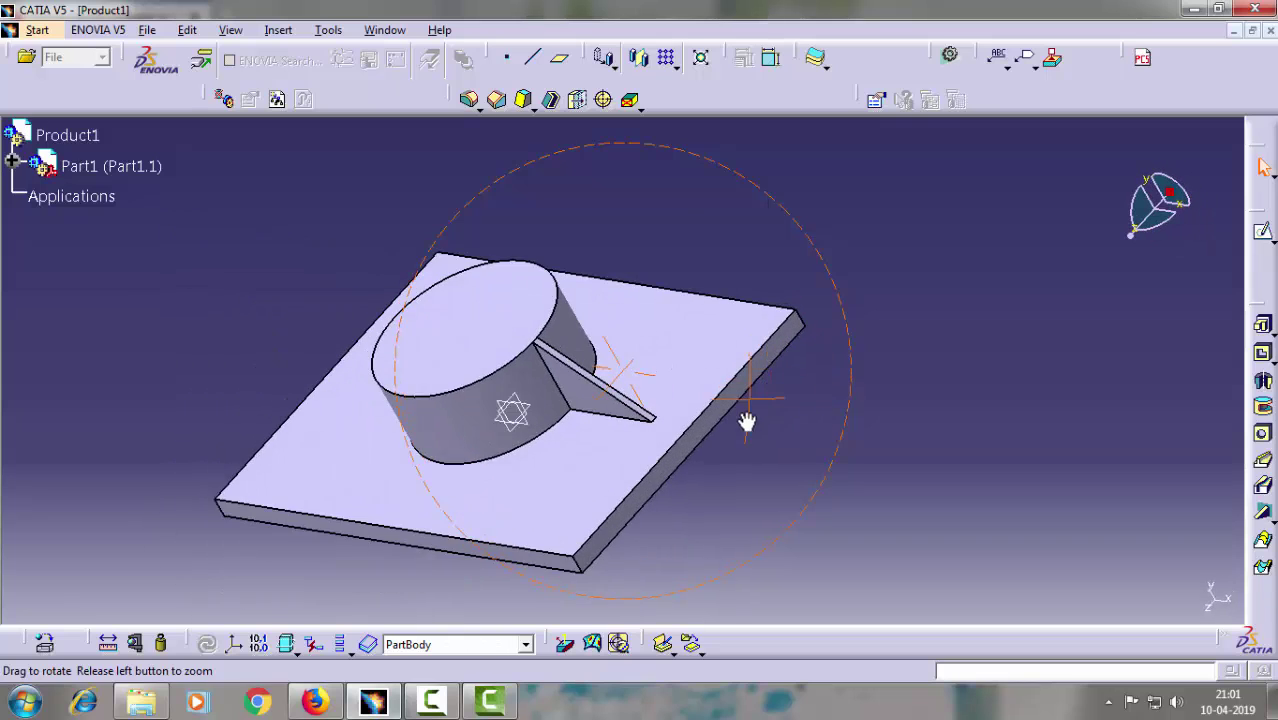
pyautogui.moveTo(560, 474)
pyautogui.keyDown('ctrl'); pyautogui.mouseDown(button='middle')
pyautogui.moveTo(613, 365)
pyautogui.moveTo(782, 356)
pyautogui.moveTo(790, 371)
pyautogui.mouseUp(button='middle'); pyautogui.keyUp('ctrl')
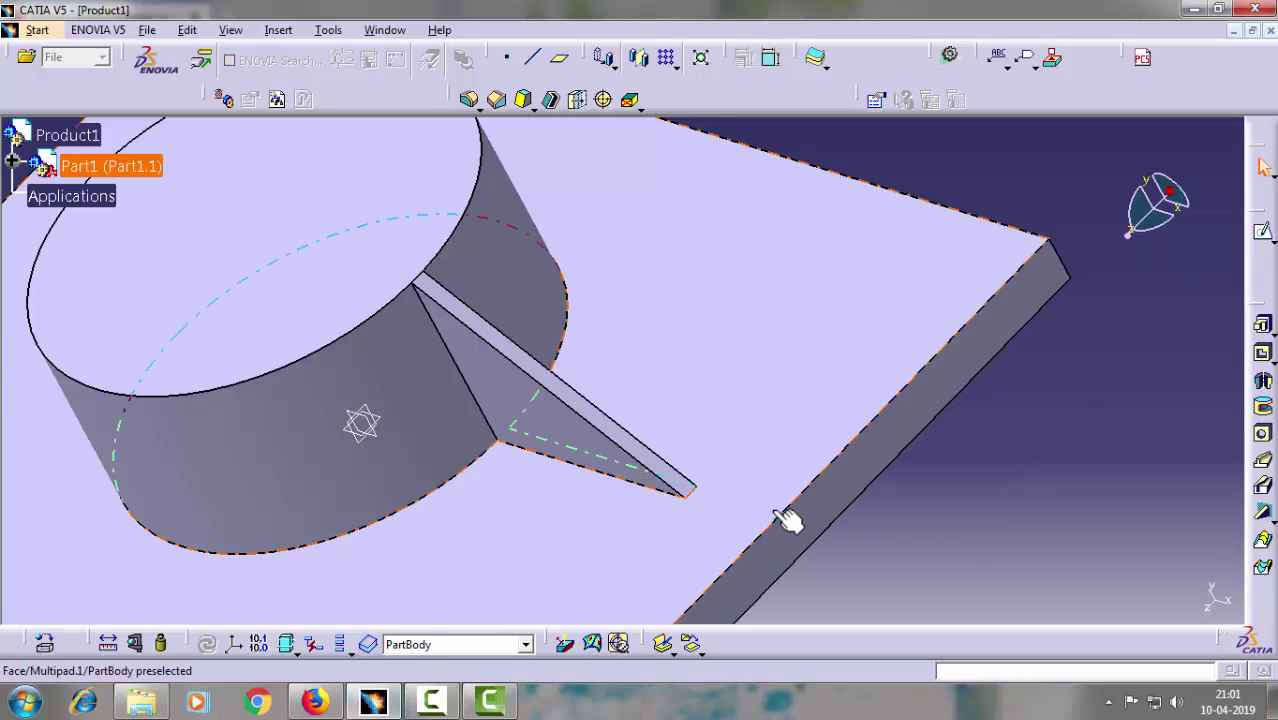
pyautogui.moveTo(776, 522)
pyautogui.mouseDown(button='middle')
pyautogui.moveTo(836, 540)
pyautogui.moveTo(779, 534)
pyautogui.moveTo(542, 348)
pyautogui.mouseUp(button='middle')
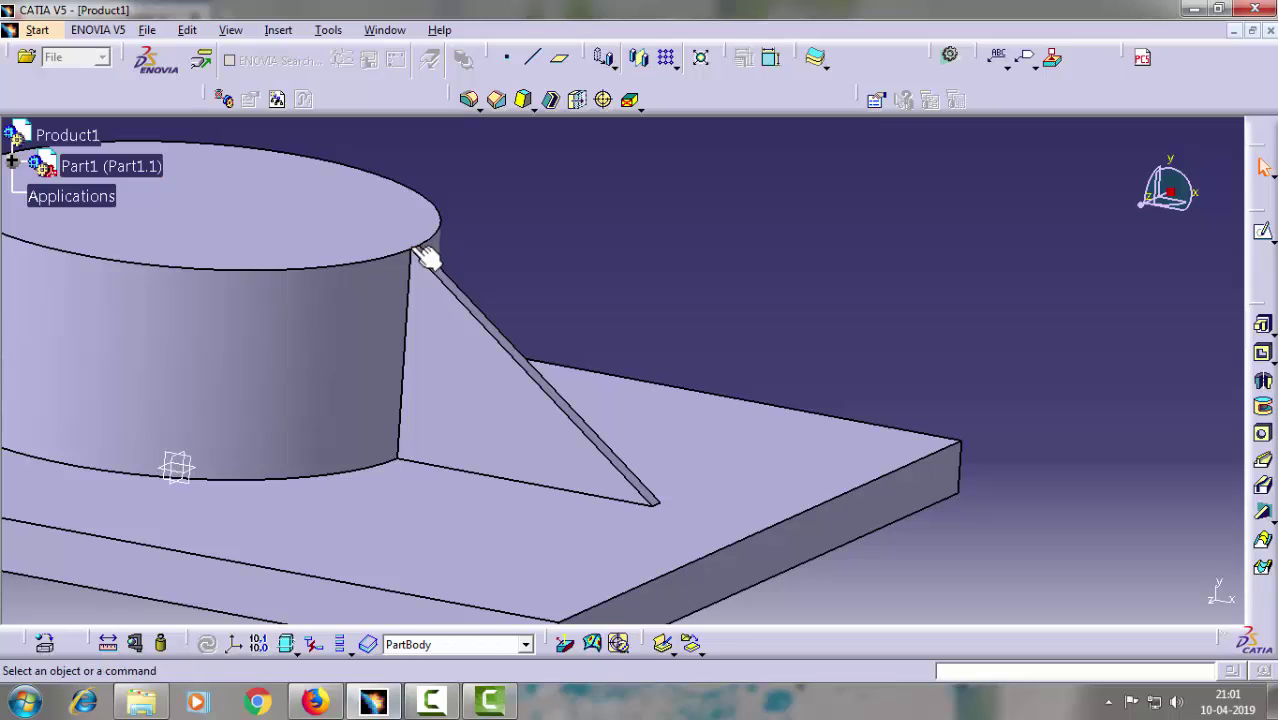
pyautogui.moveTo(728, 298)
pyautogui.mouseDown(button='middle')
pyautogui.moveTo(542, 365)
pyautogui.moveTo(536, 385)
pyautogui.mouseUp(button='middle')
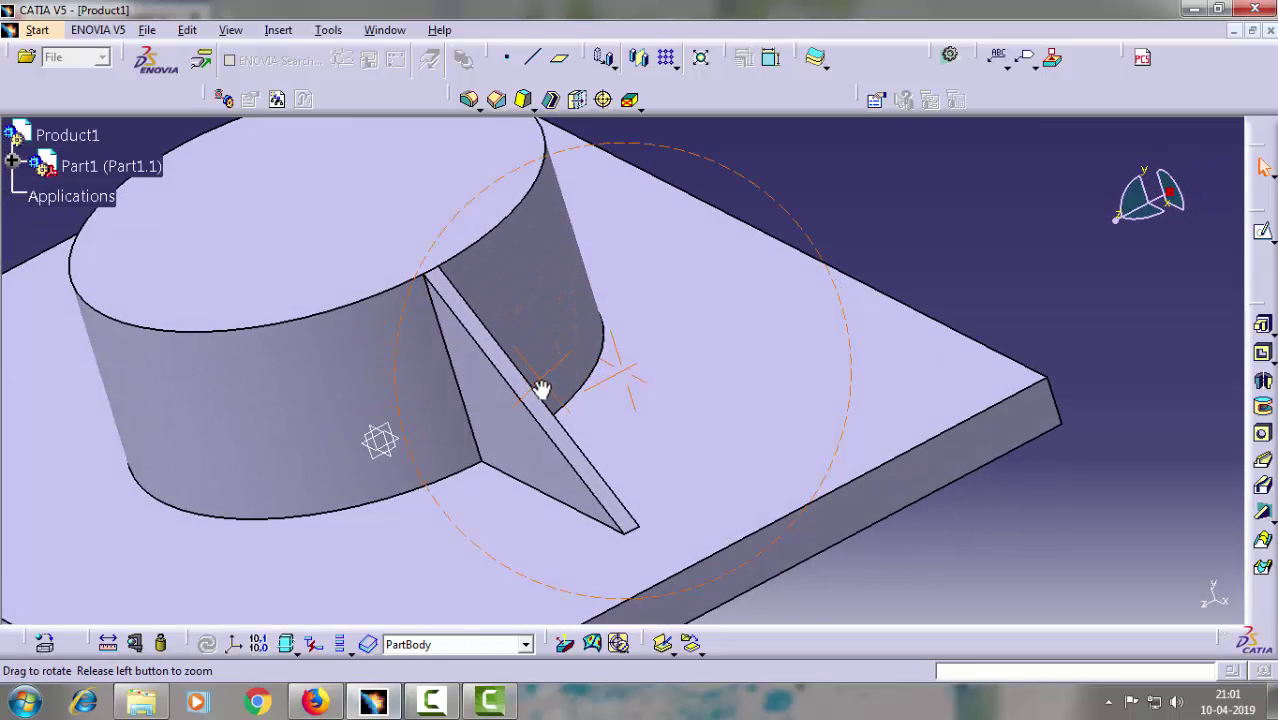
pyautogui.moveTo(928, 275)
pyautogui.keyDown('ctrl'); pyautogui.mouseDown(button='middle')
pyautogui.moveTo(941, 228)
pyautogui.moveTo(924, 332)
pyautogui.mouseUp(button='middle'); pyautogui.keyUp('ctrl')
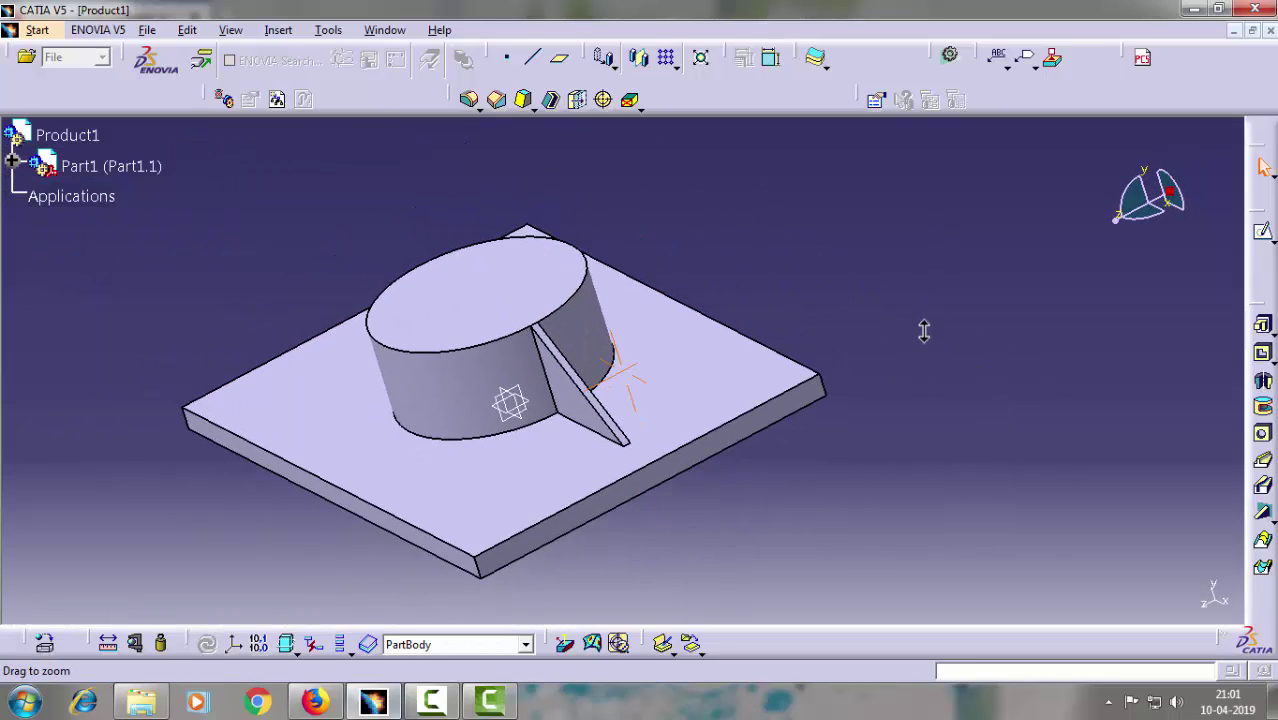